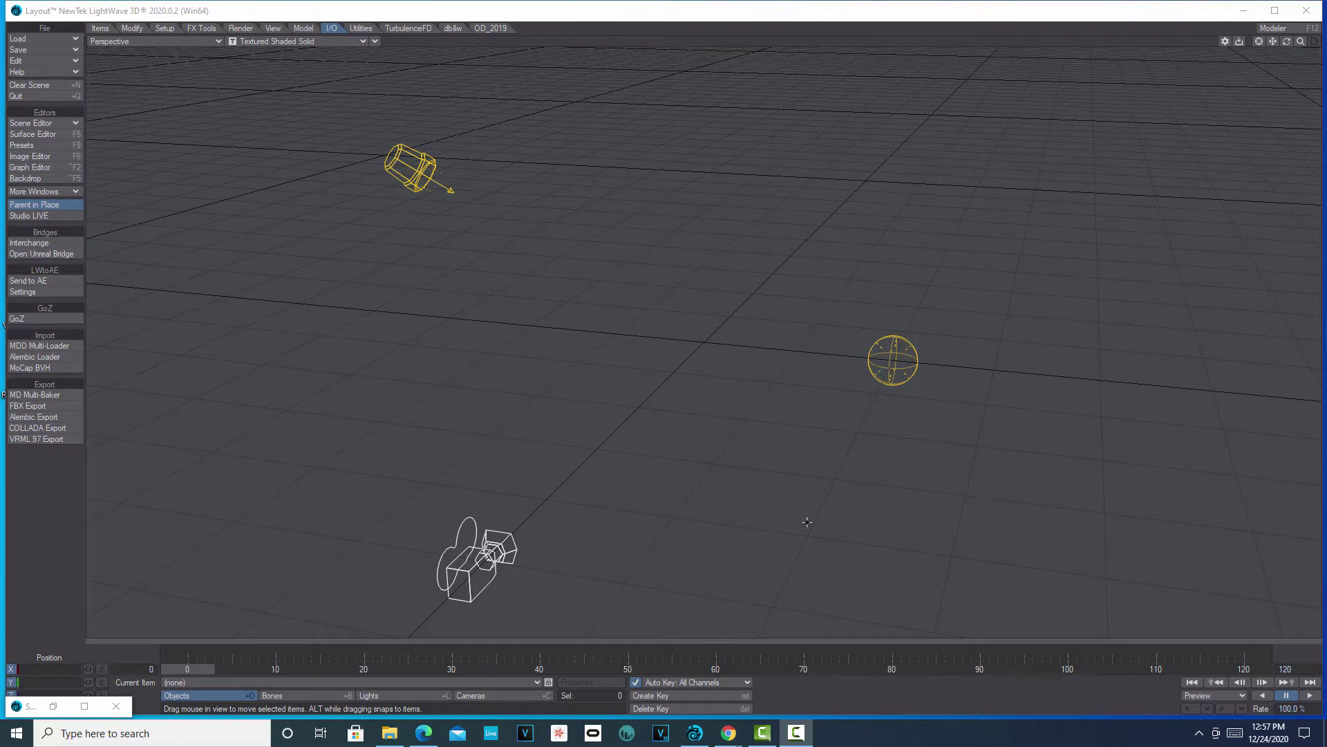
- Check the Motion Mixer documentation, then begin an FBX import from Layout's load options
{"action": "left_click", "coordinate": [424, 733]}
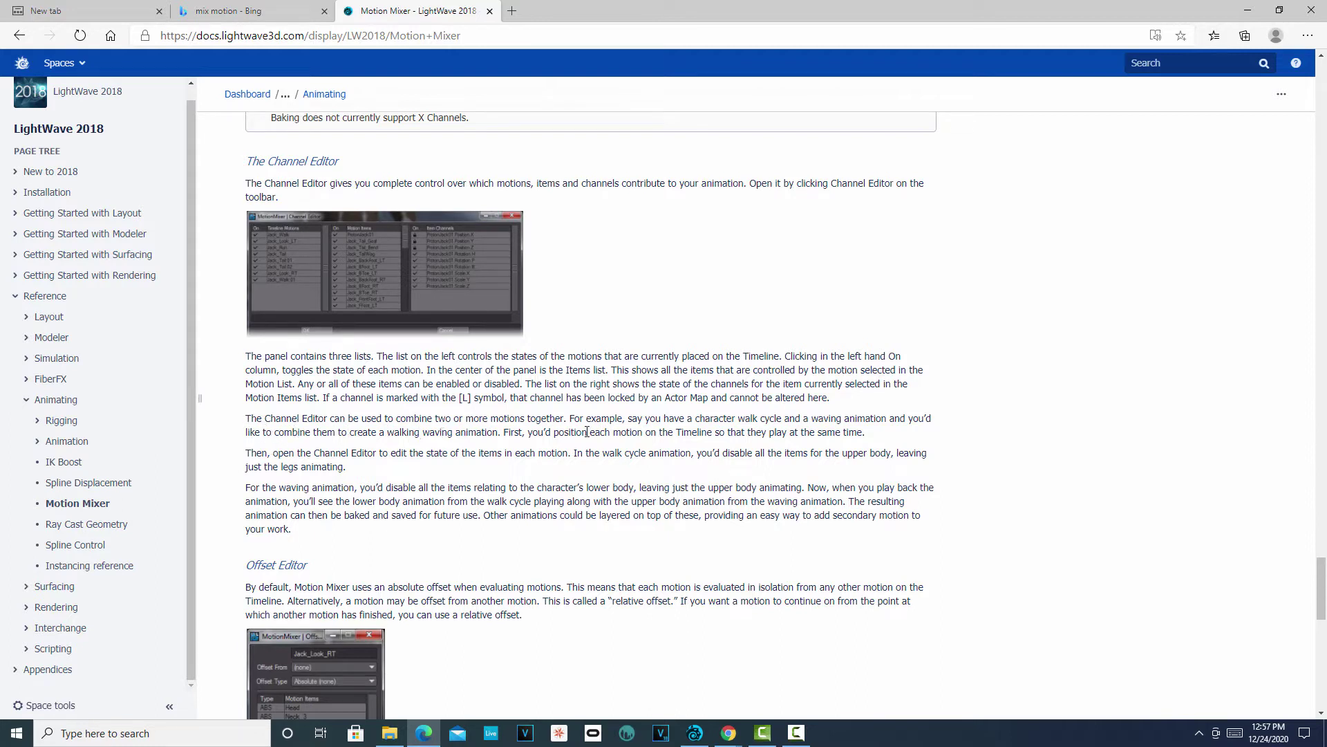
{"action": "left_click", "coordinate": [1248, 13]}
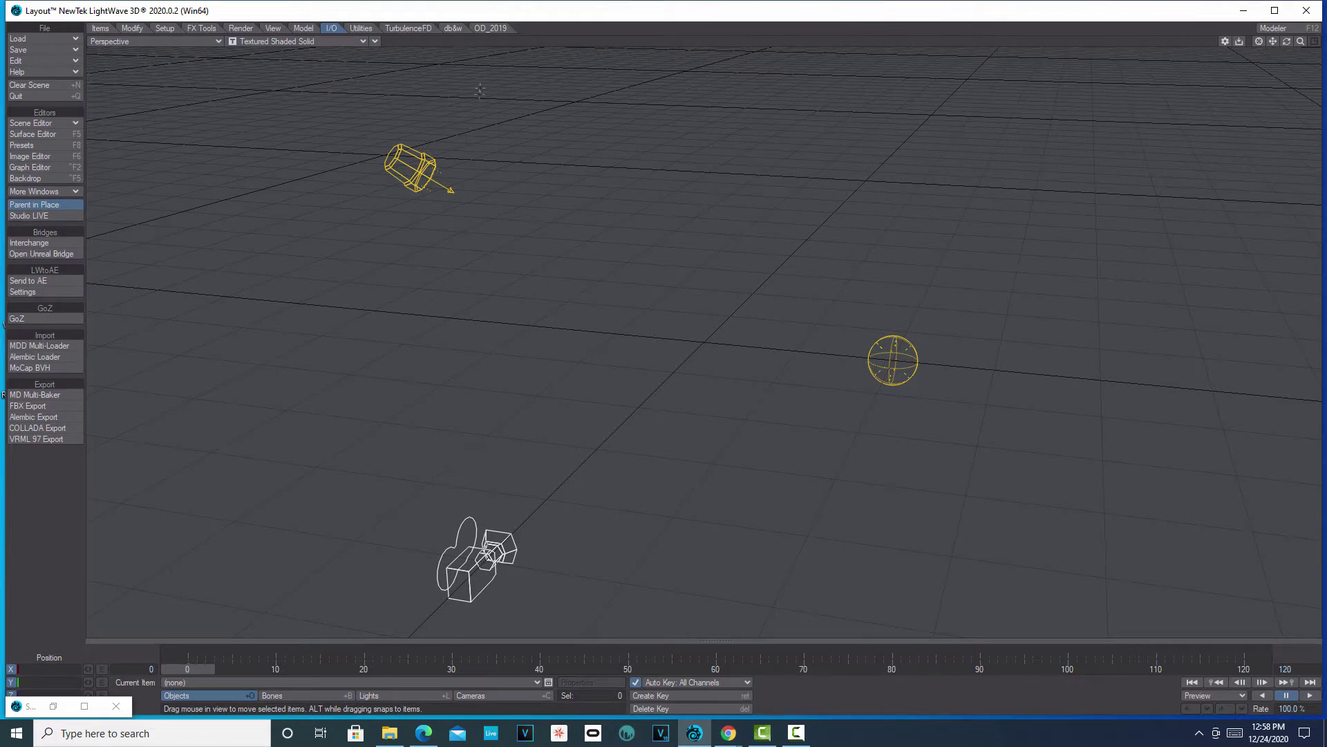
{"action": "left_click", "coordinate": [78, 40]}
{"action": "mouse_move", "coordinate": [118, 197]}
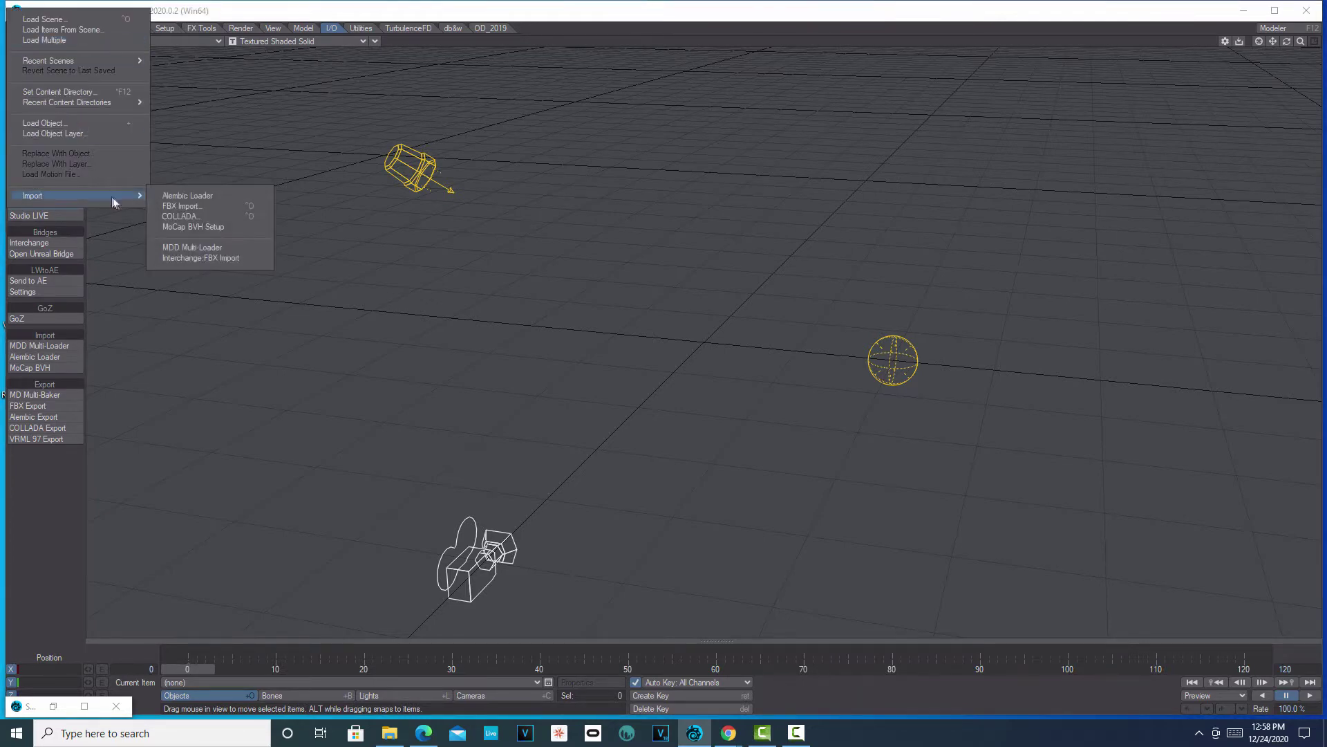
{"action": "left_click", "coordinate": [177, 206]}
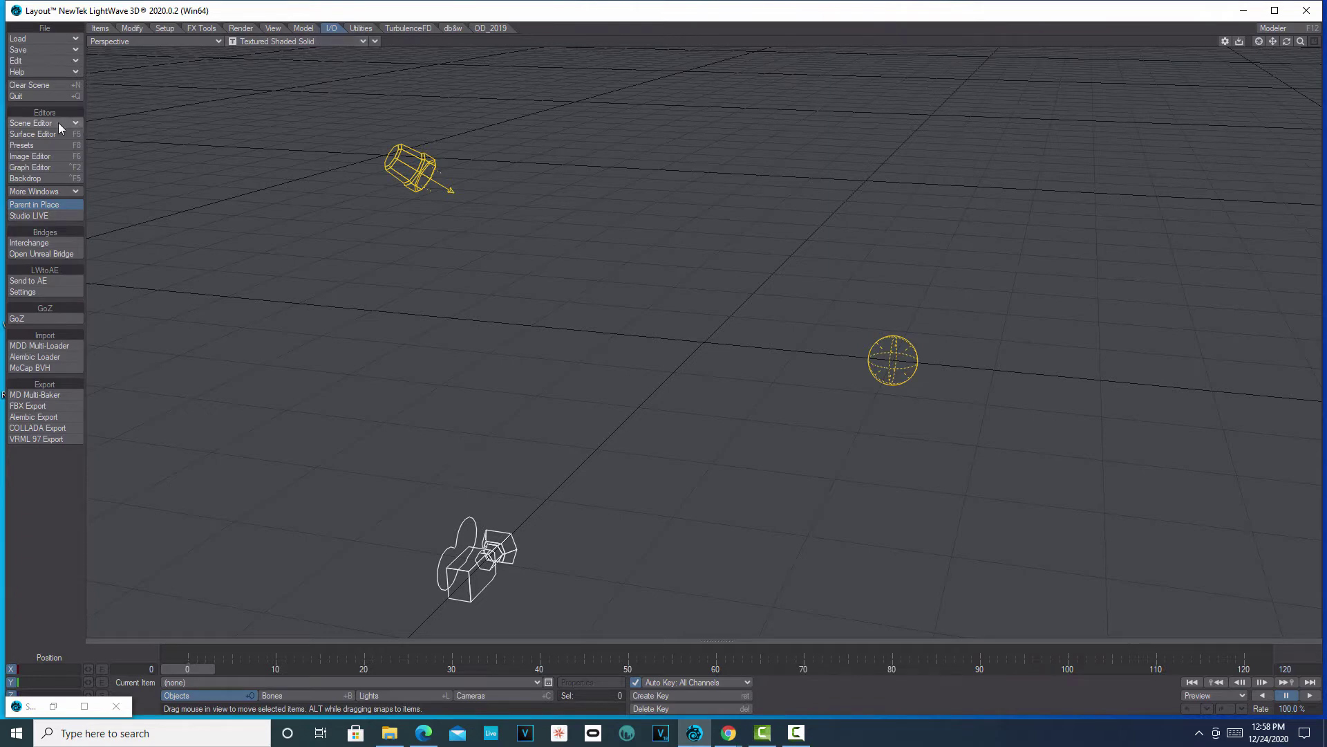
- Read Looking Around.fbx through Interchange and transfer its assets into the scene
{"action": "left_click", "coordinate": [43, 243]}
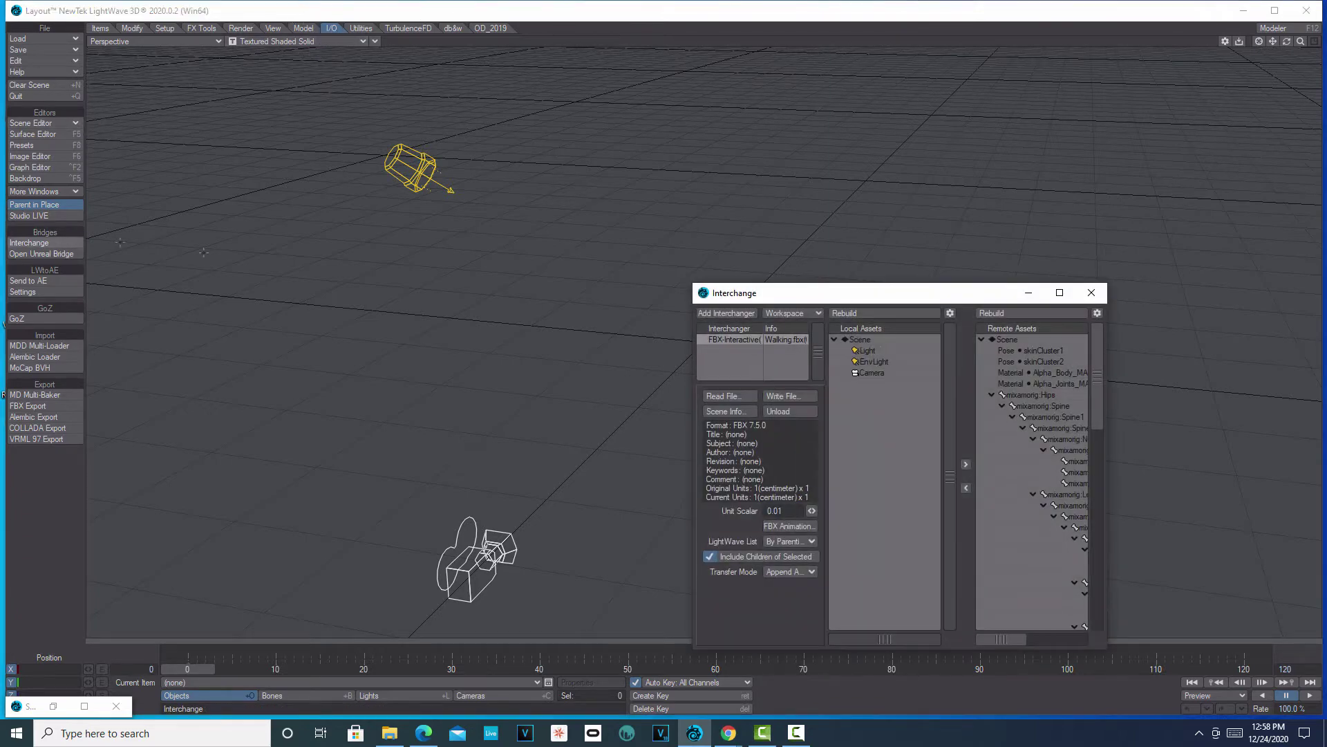
{"action": "left_click", "coordinate": [727, 395]}
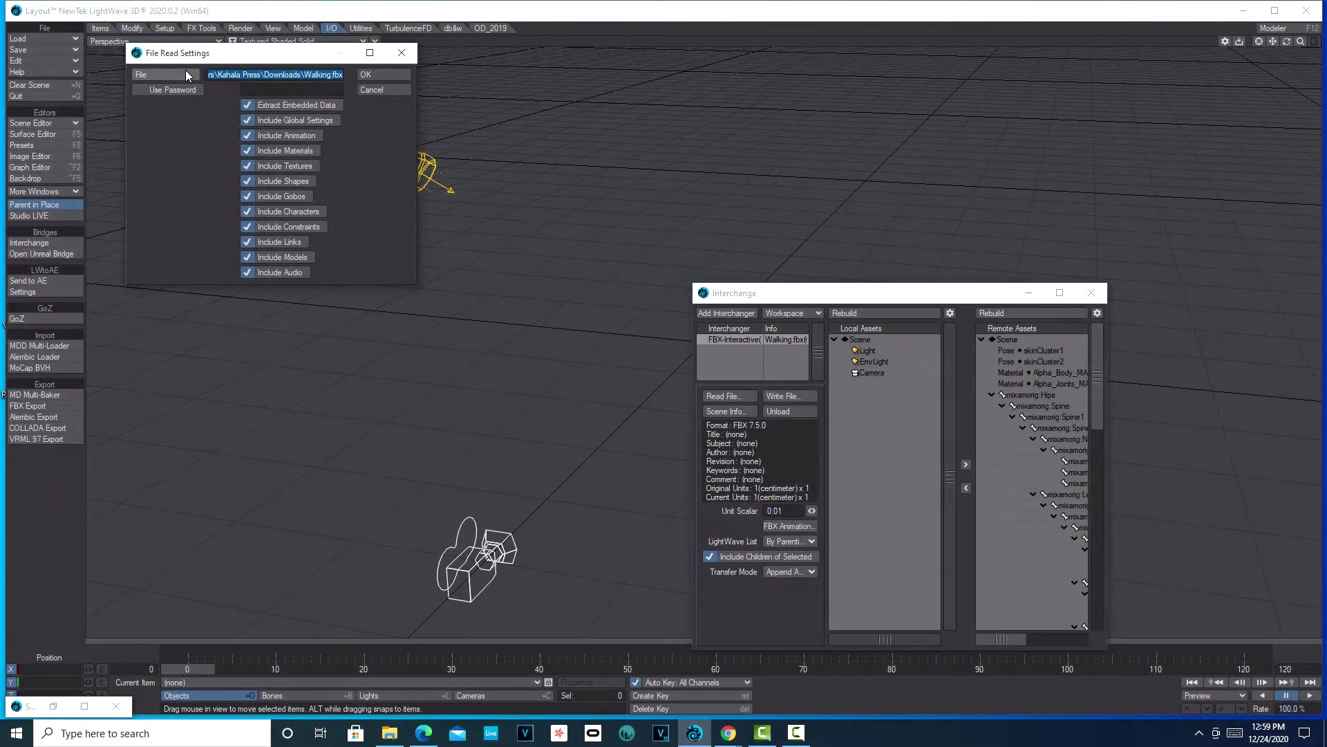
{"action": "left_click", "coordinate": [186, 72]}
{"action": "left_click", "coordinate": [313, 262]}
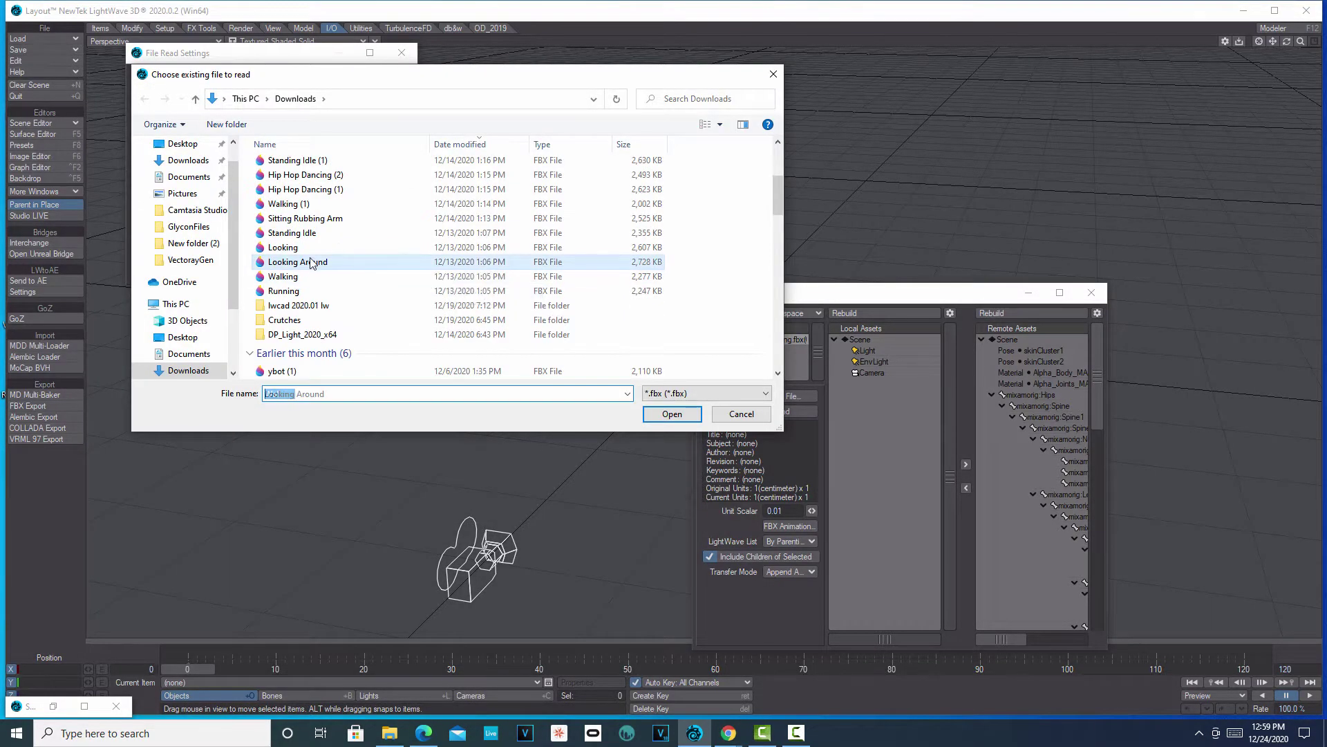
{"action": "left_click", "coordinate": [671, 415]}
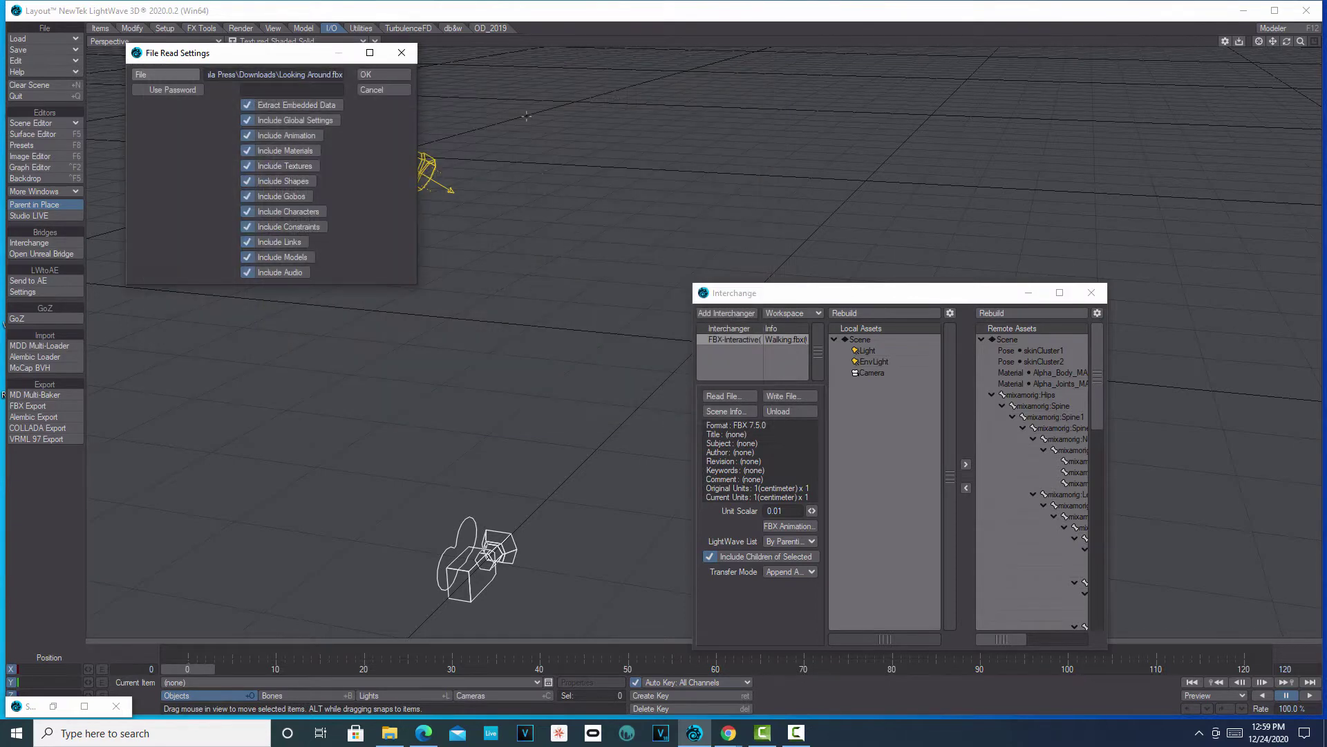
{"action": "left_click", "coordinate": [385, 74]}
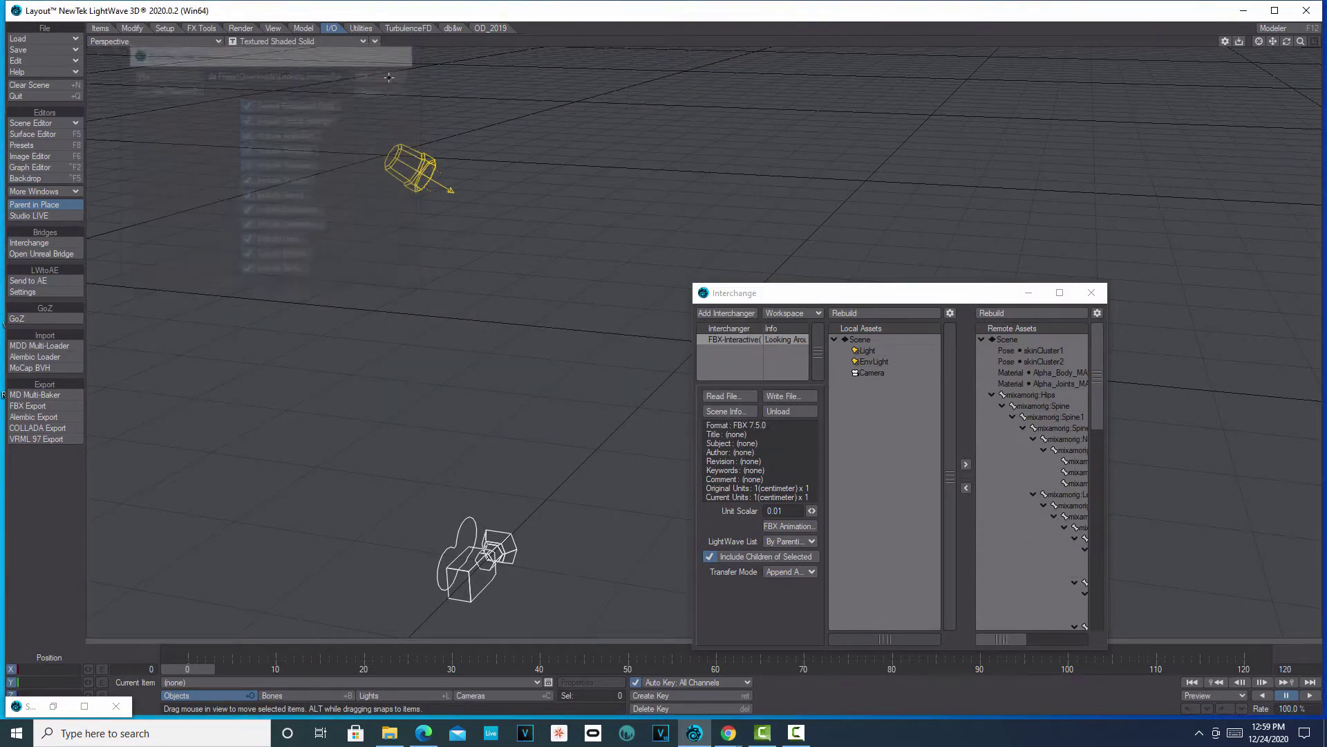
{"action": "left_click", "coordinate": [966, 490]}
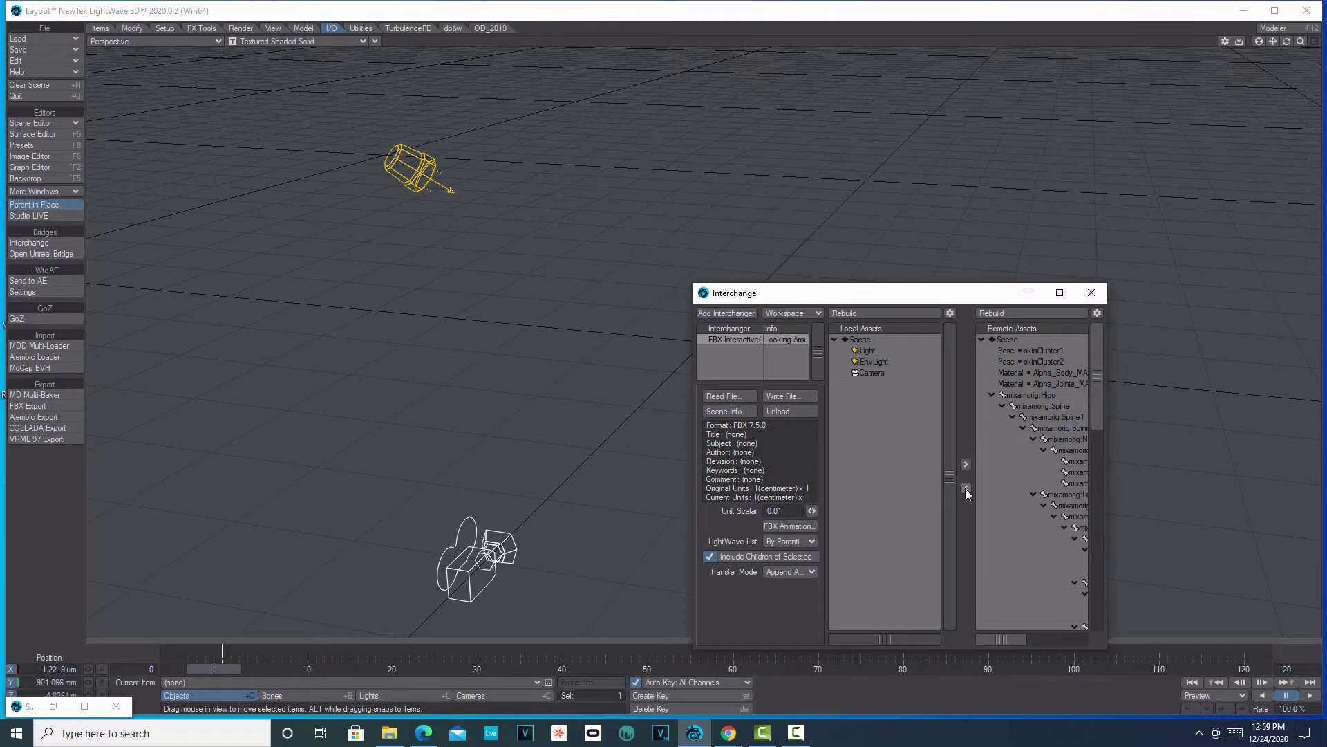
{"action": "left_click", "coordinate": [1092, 293]}
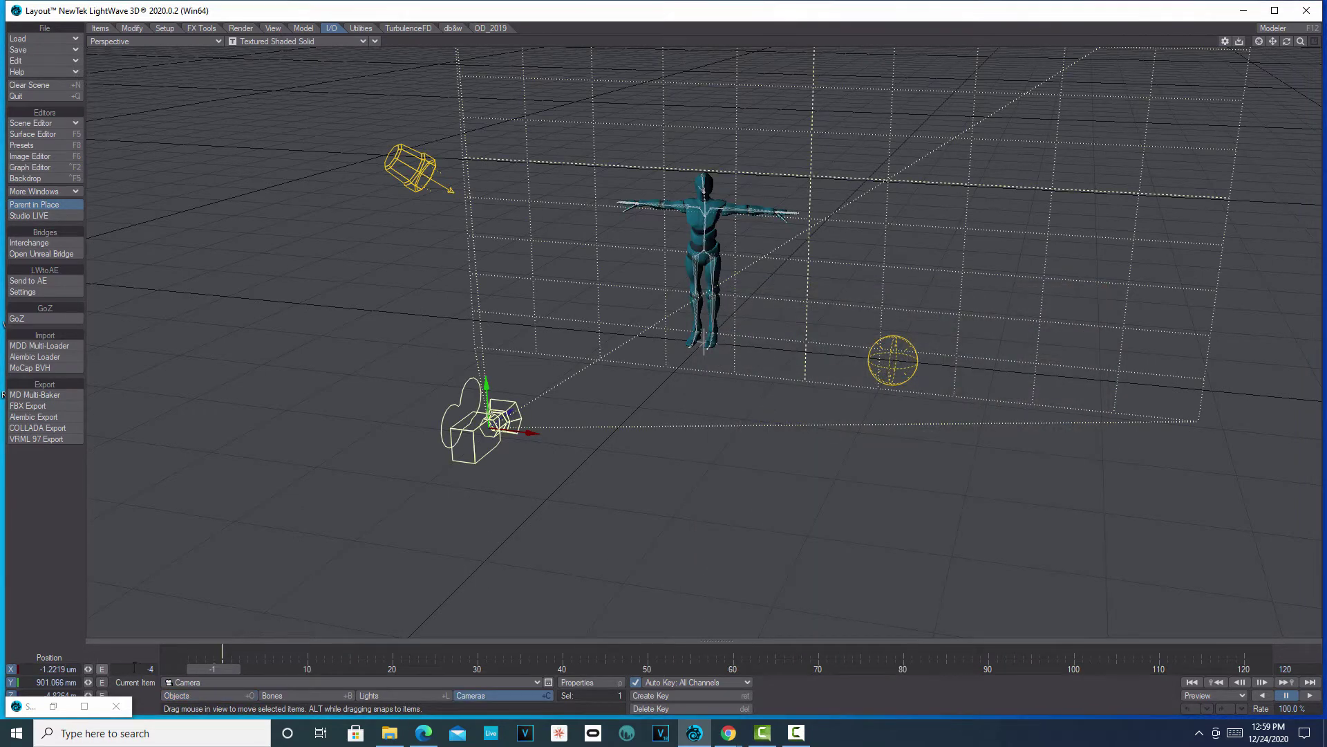
- Set the timeline start frame to 0, preview the animation, and rewind to the first frame
{"action": "type", "text": "0"}
{"action": "key", "text": "Tab"}
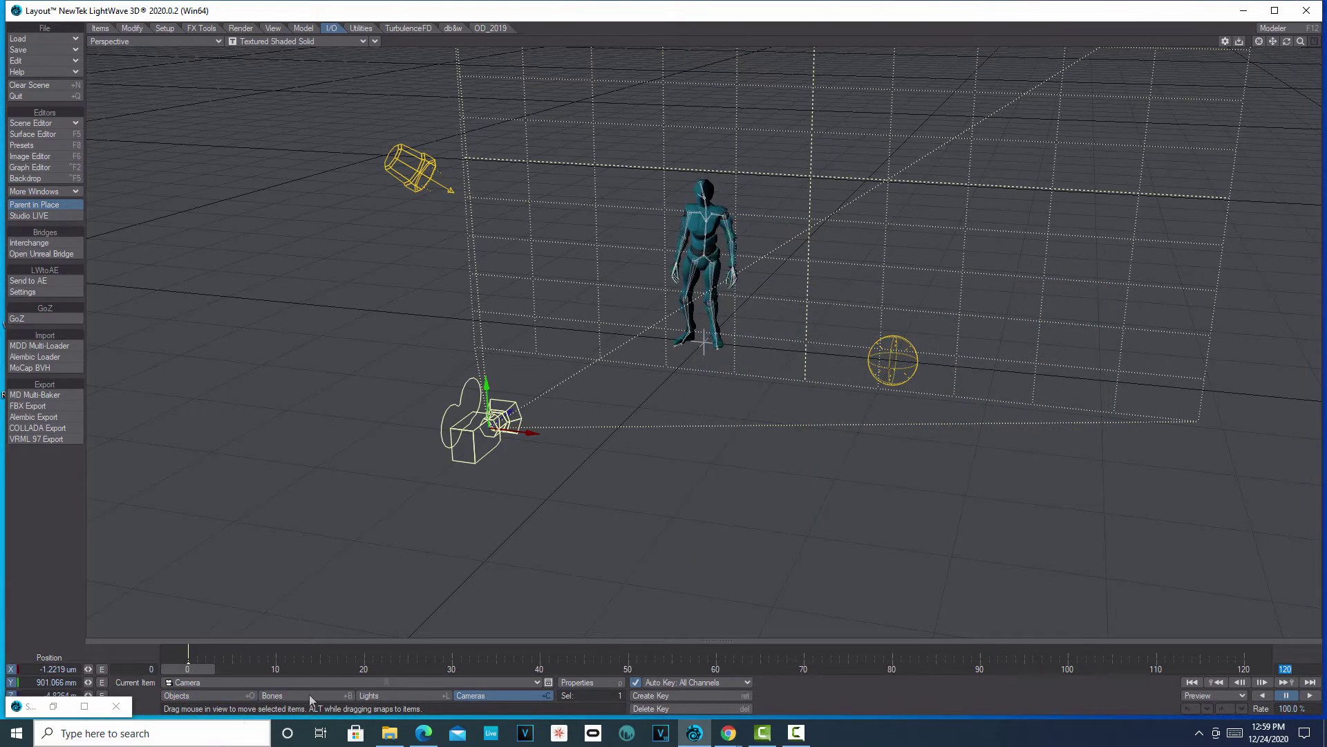
{"action": "left_click", "coordinate": [1312, 697]}
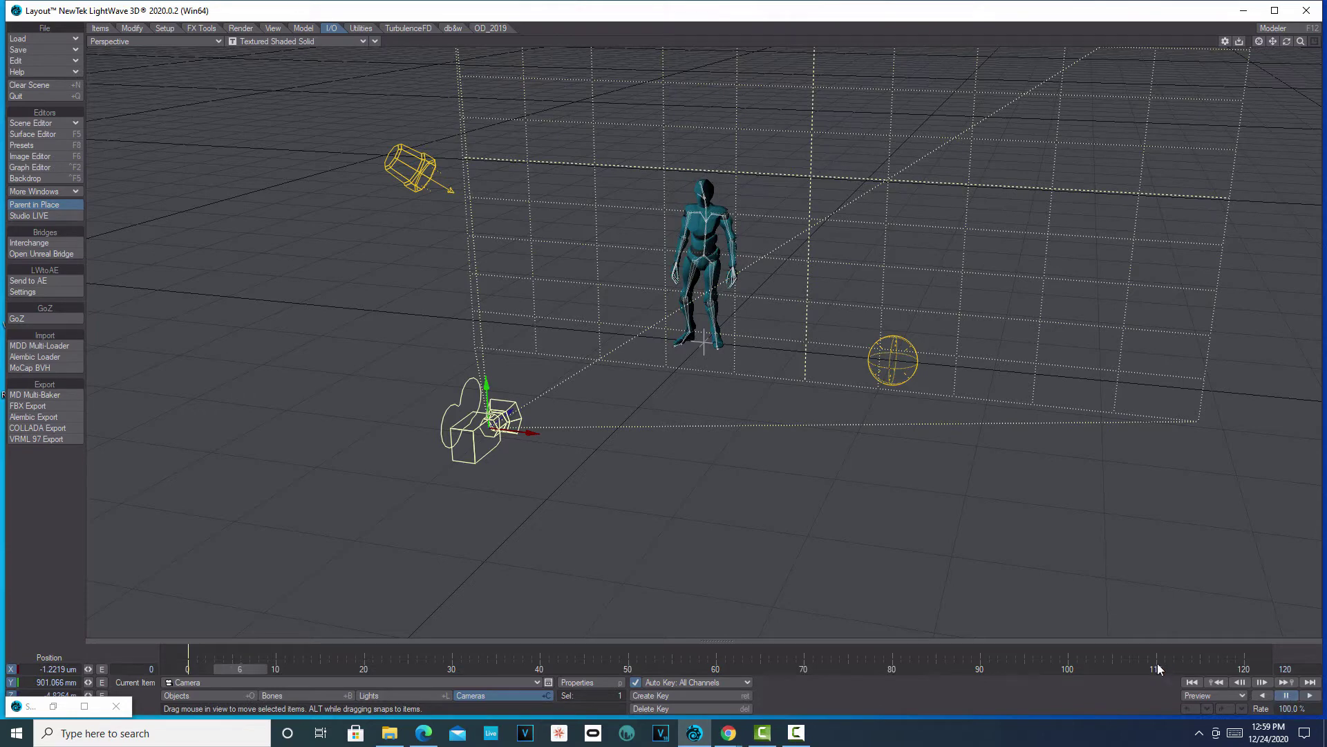
{"action": "left_click", "coordinate": [1187, 681]}
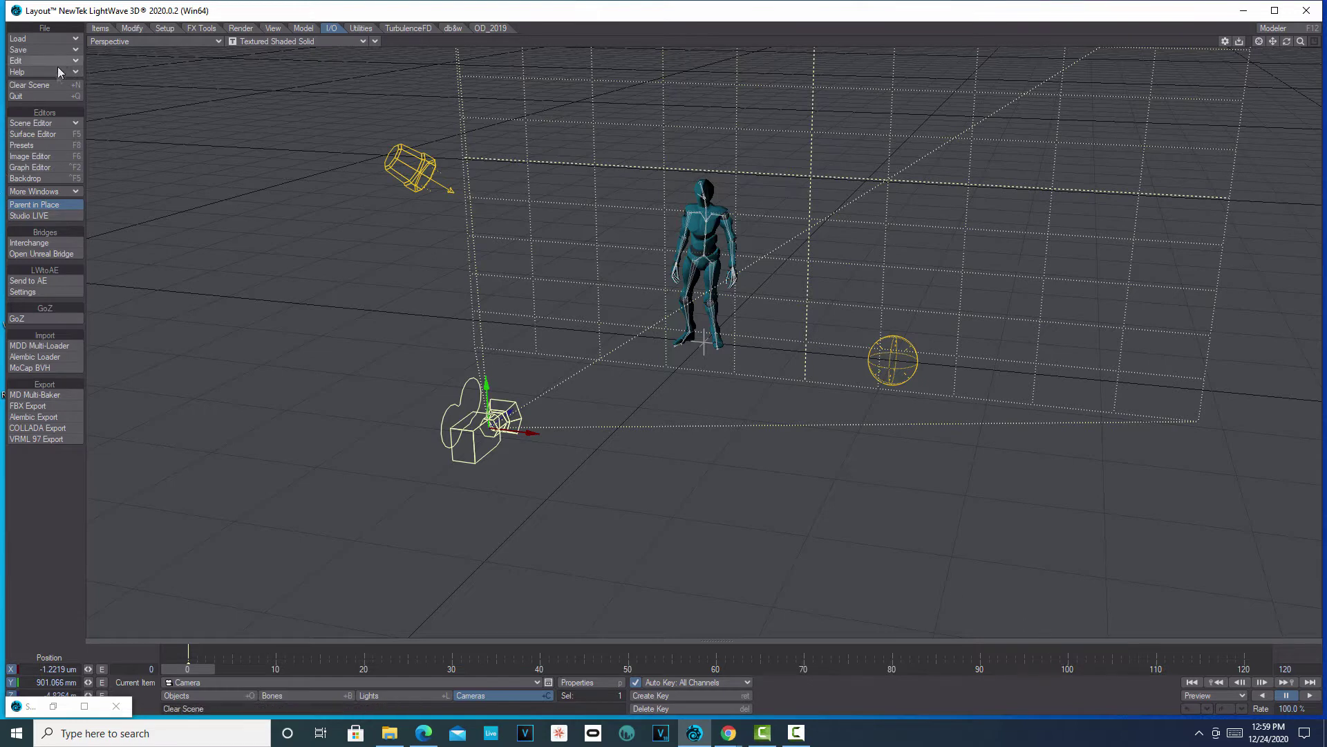
- In the Scene Editor's Objects mode, make Skeleton_mixamorig:Hips current and select all its bones
{"action": "left_click", "coordinate": [44, 123]}
{"action": "left_click", "coordinate": [48, 102]}
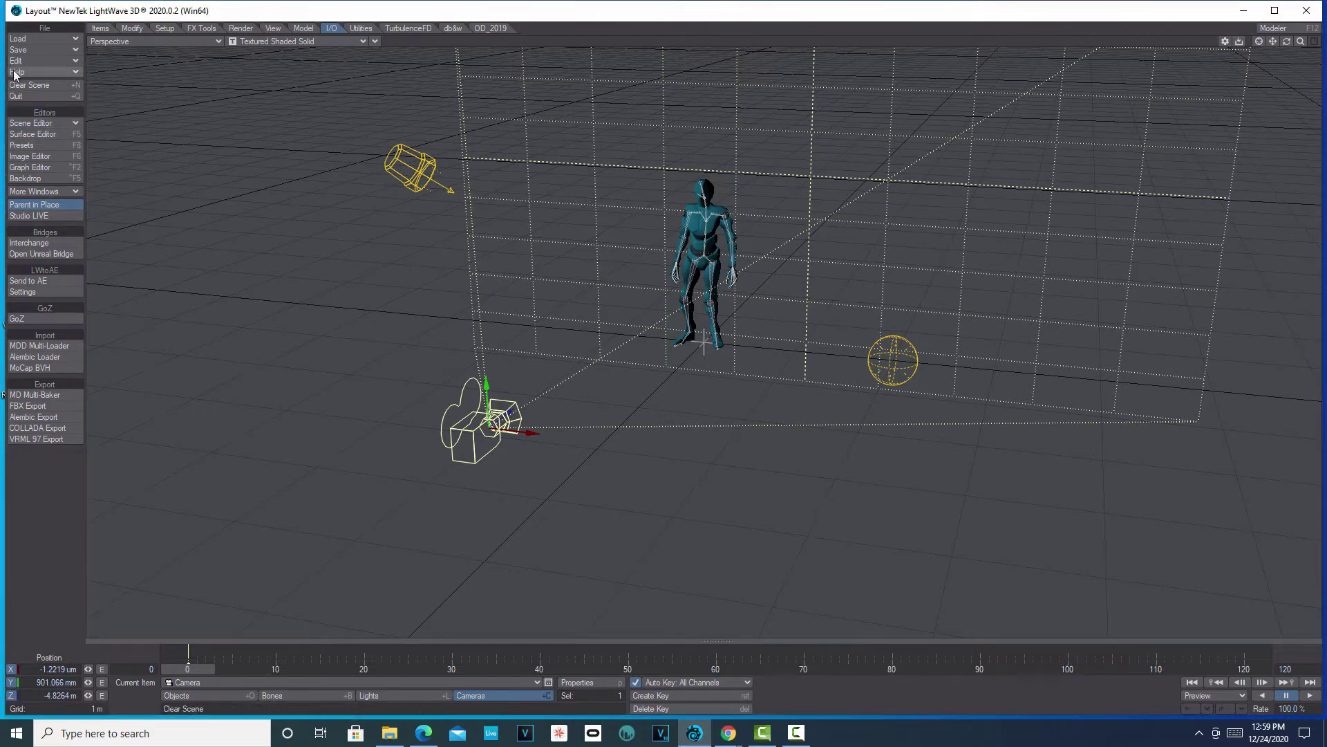
{"action": "left_click", "coordinate": [30, 123]}
{"action": "left_click", "coordinate": [34, 119]}
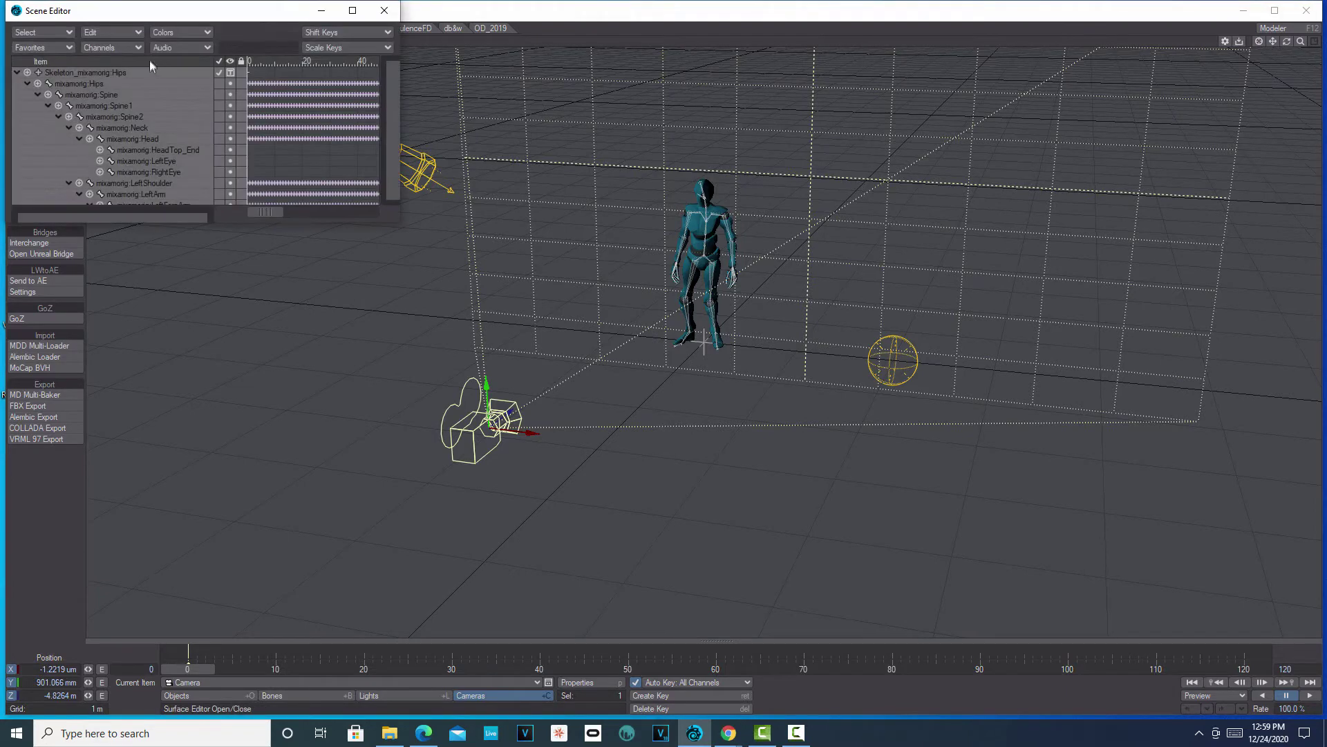
{"action": "left_click", "coordinate": [219, 696]}
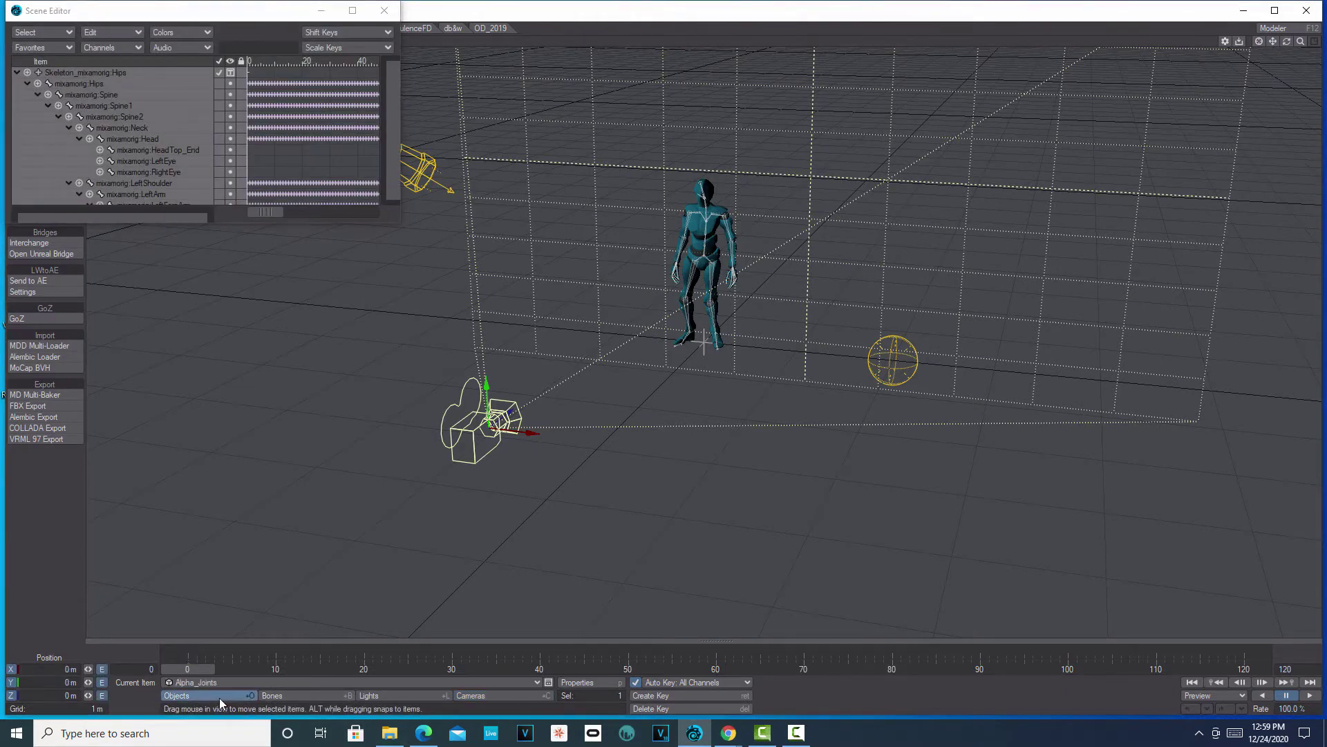
{"action": "left_click", "coordinate": [233, 683]}
{"action": "left_click", "coordinate": [250, 665]}
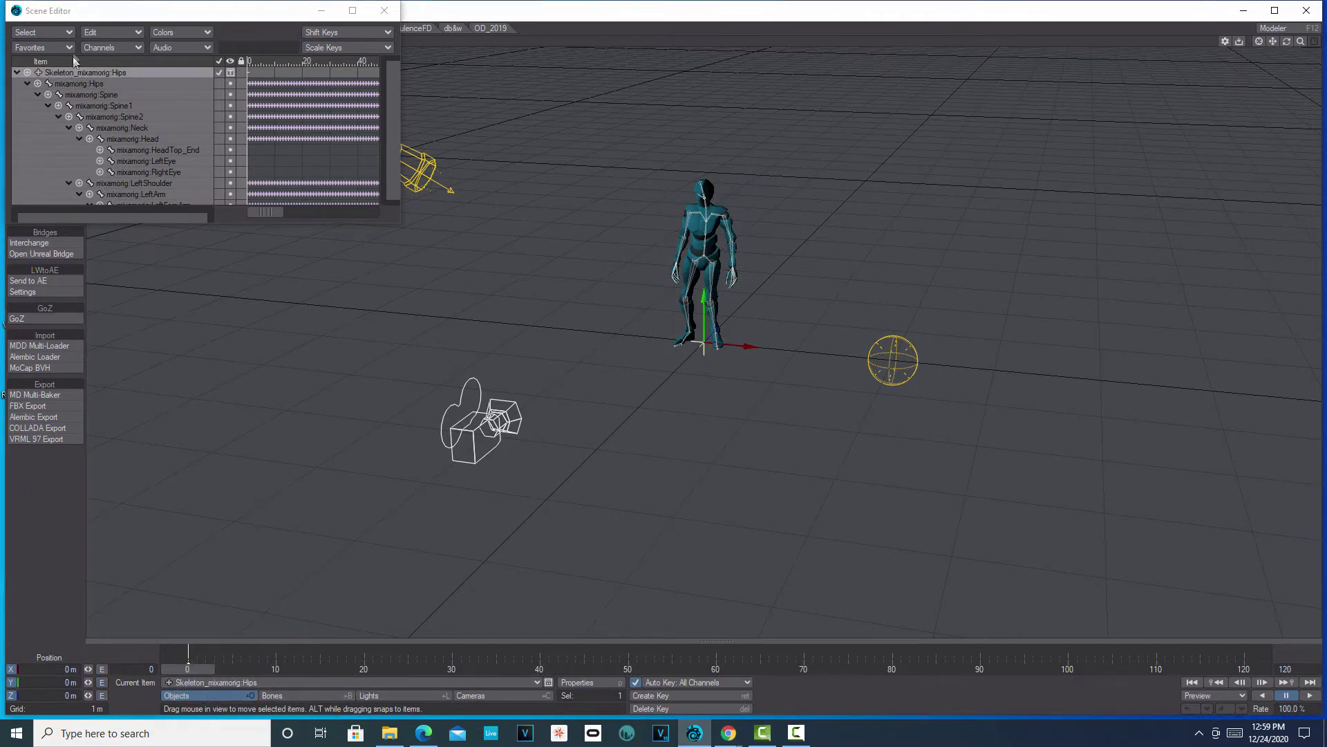
{"action": "left_click", "coordinate": [29, 33]}
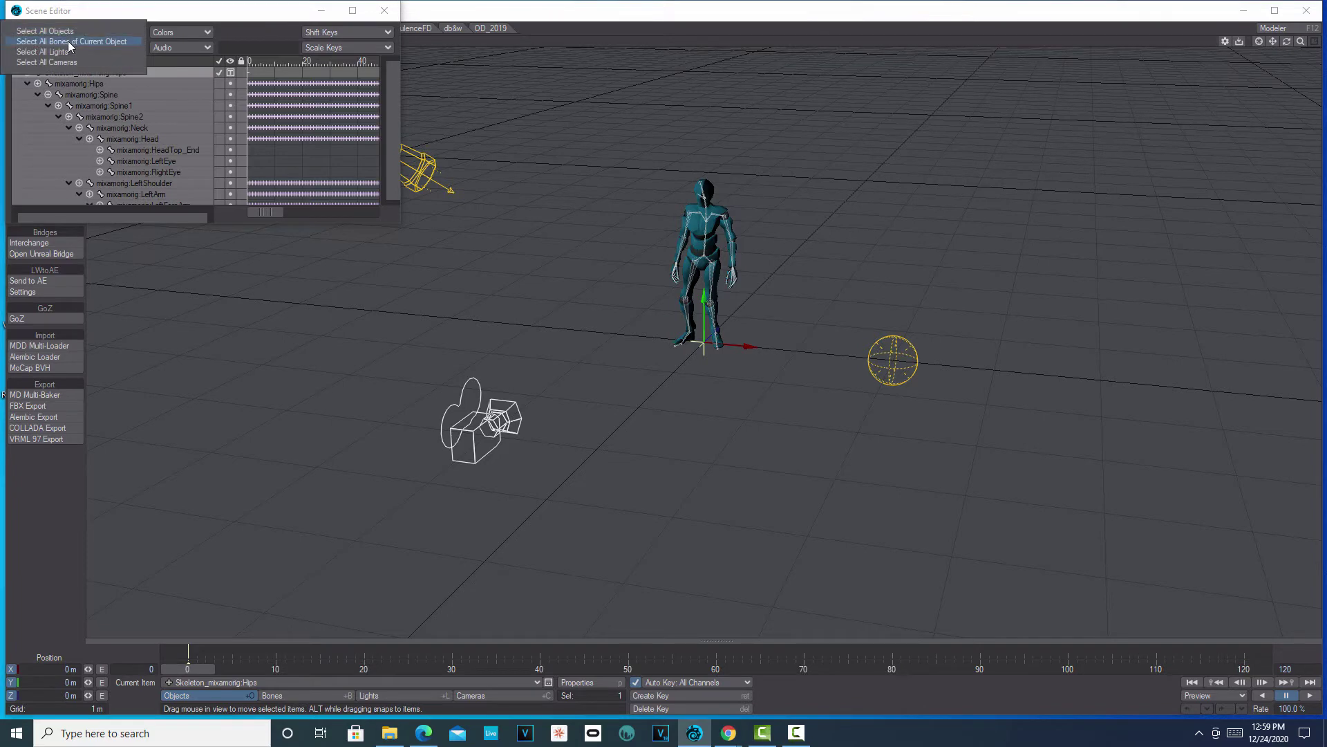
{"action": "left_click", "coordinate": [68, 40]}
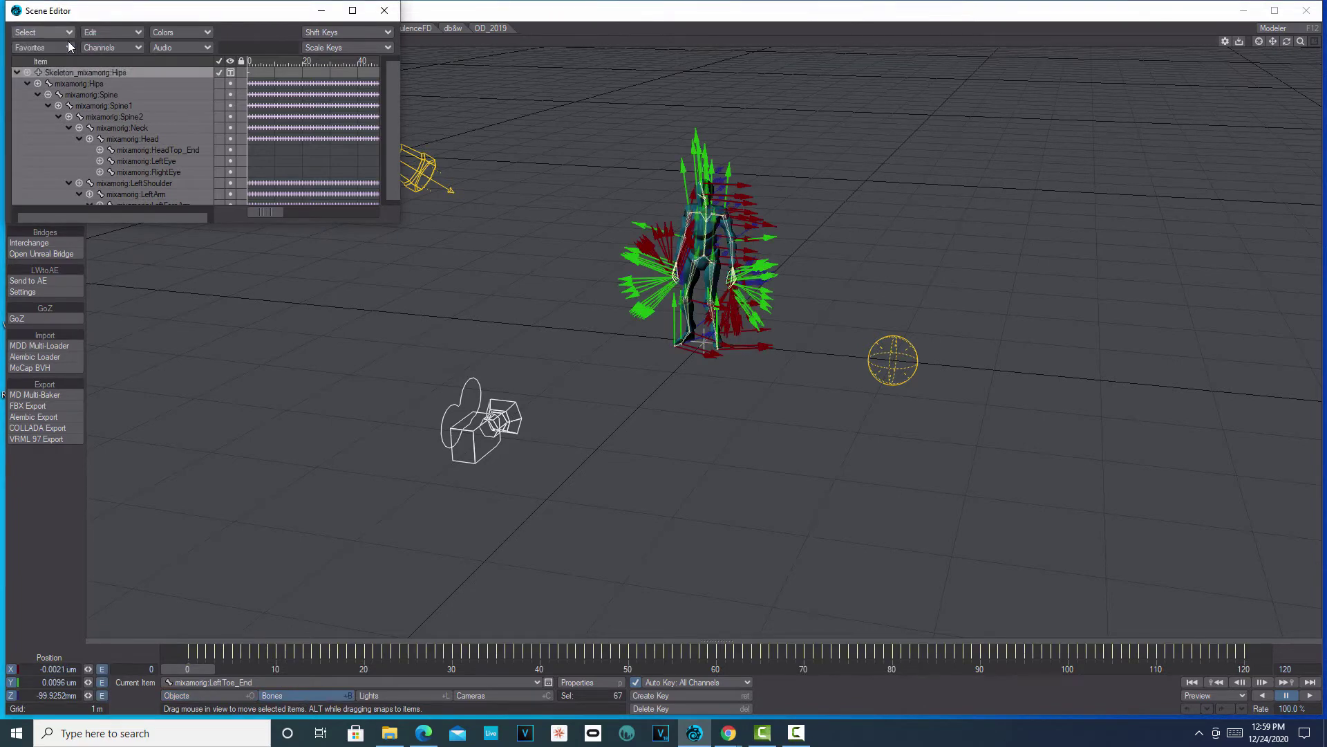
{"action": "left_click", "coordinate": [384, 11]}
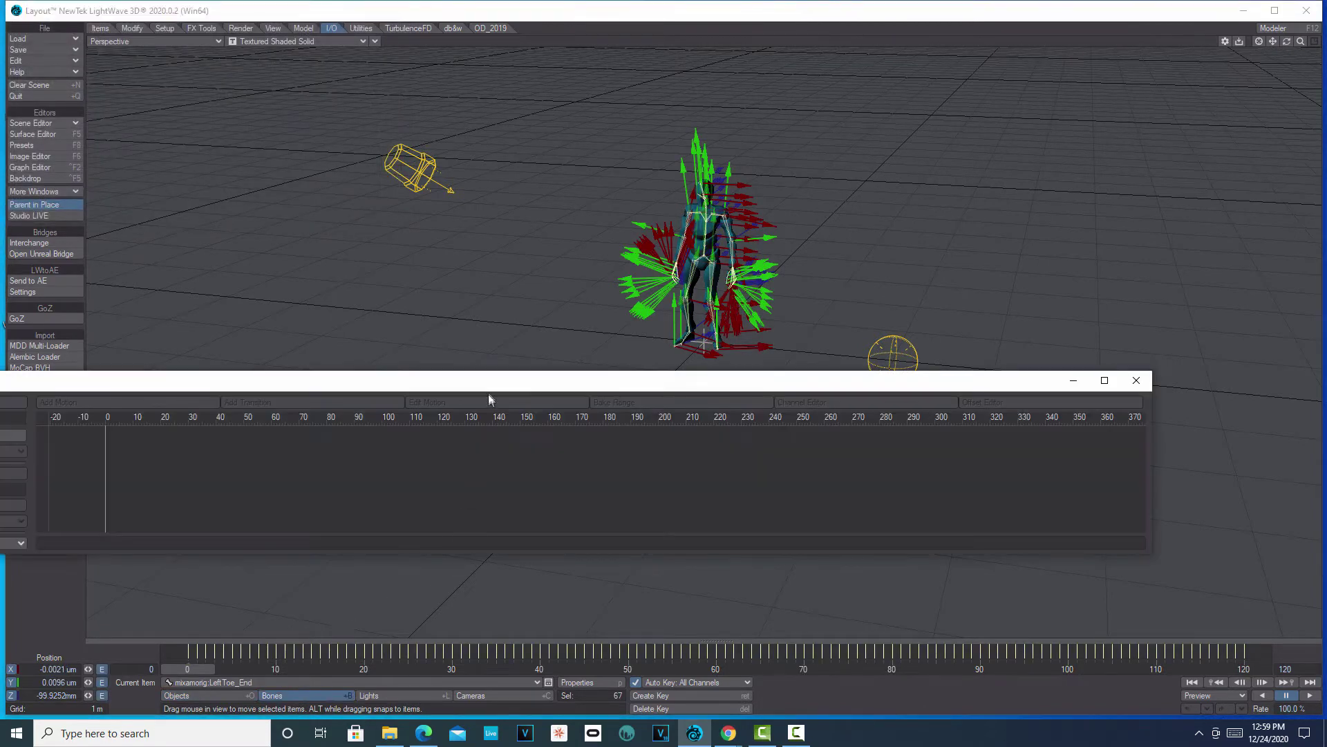
- Create actor001 and a motion named top_movement ending at frame 100
{"action": "left_click", "coordinate": [163, 430]}
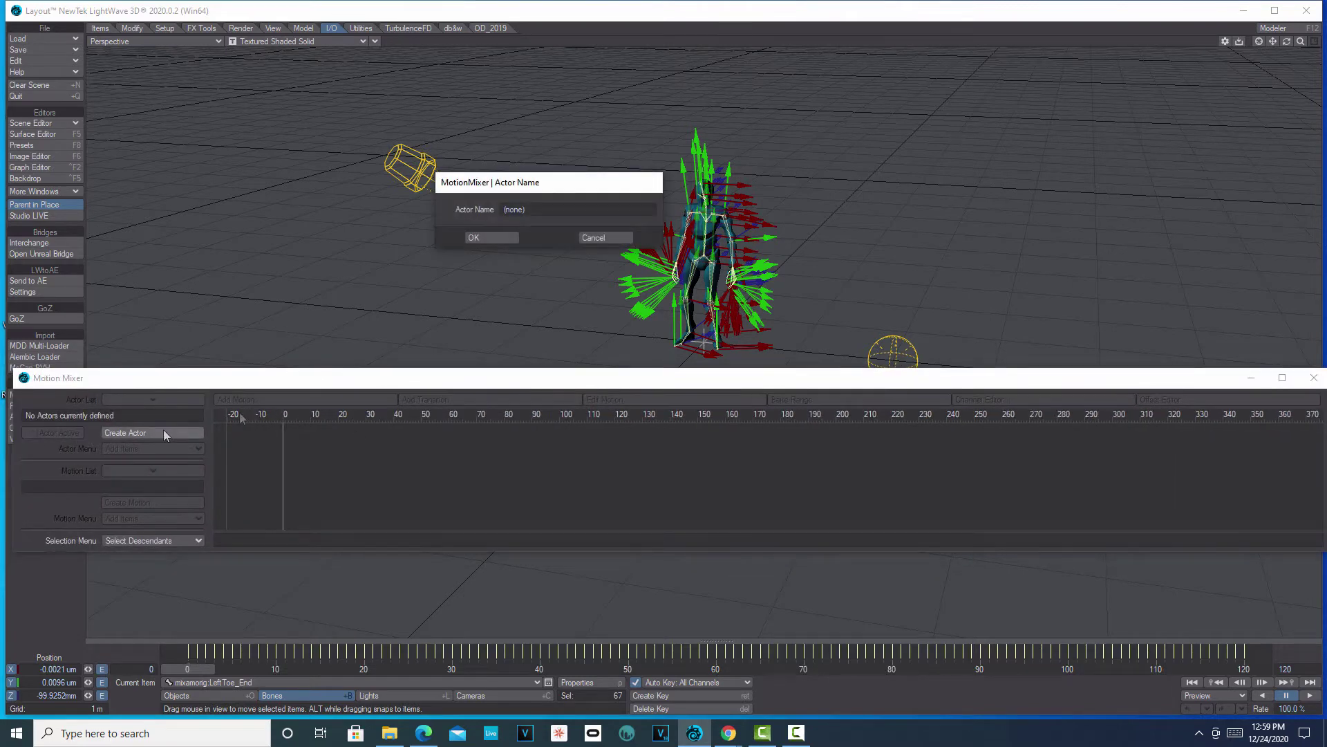
{"action": "left_click", "coordinate": [509, 241]}
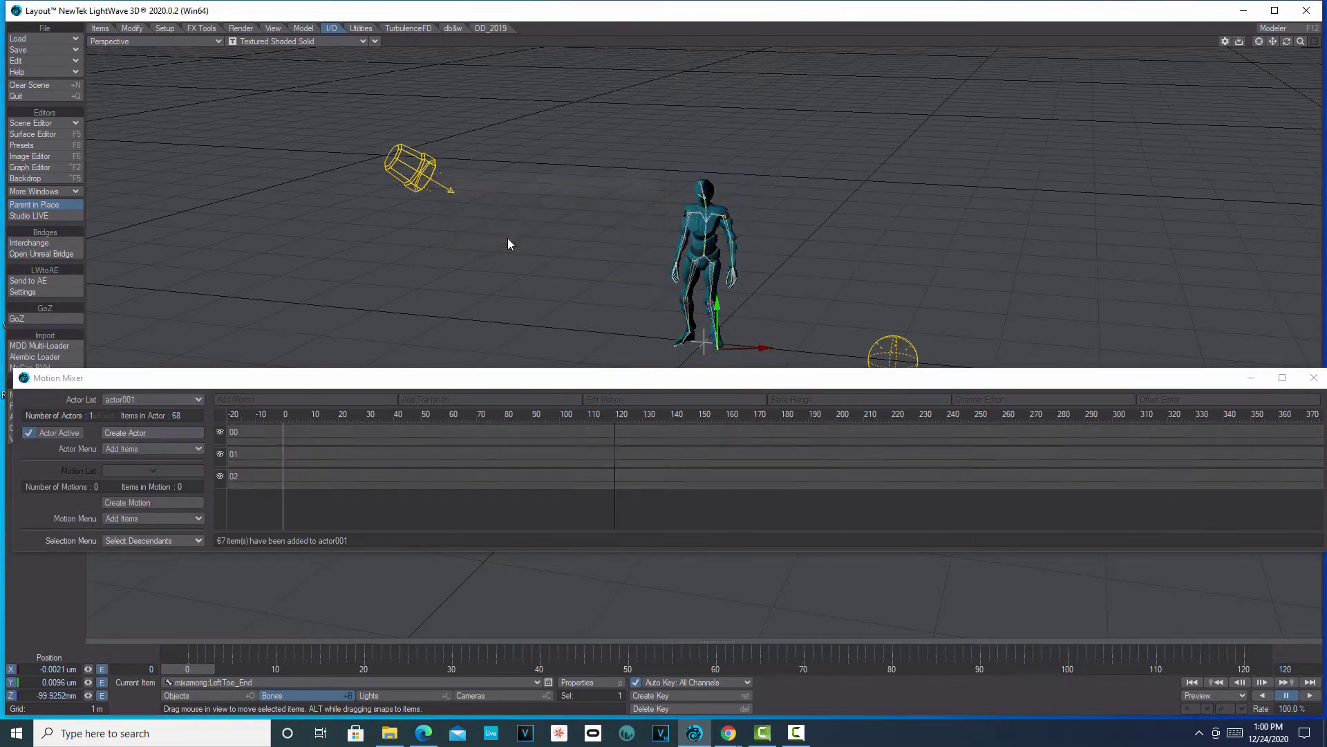
{"action": "left_click", "coordinate": [173, 503]}
{"action": "double_click", "coordinate": [539, 311]}
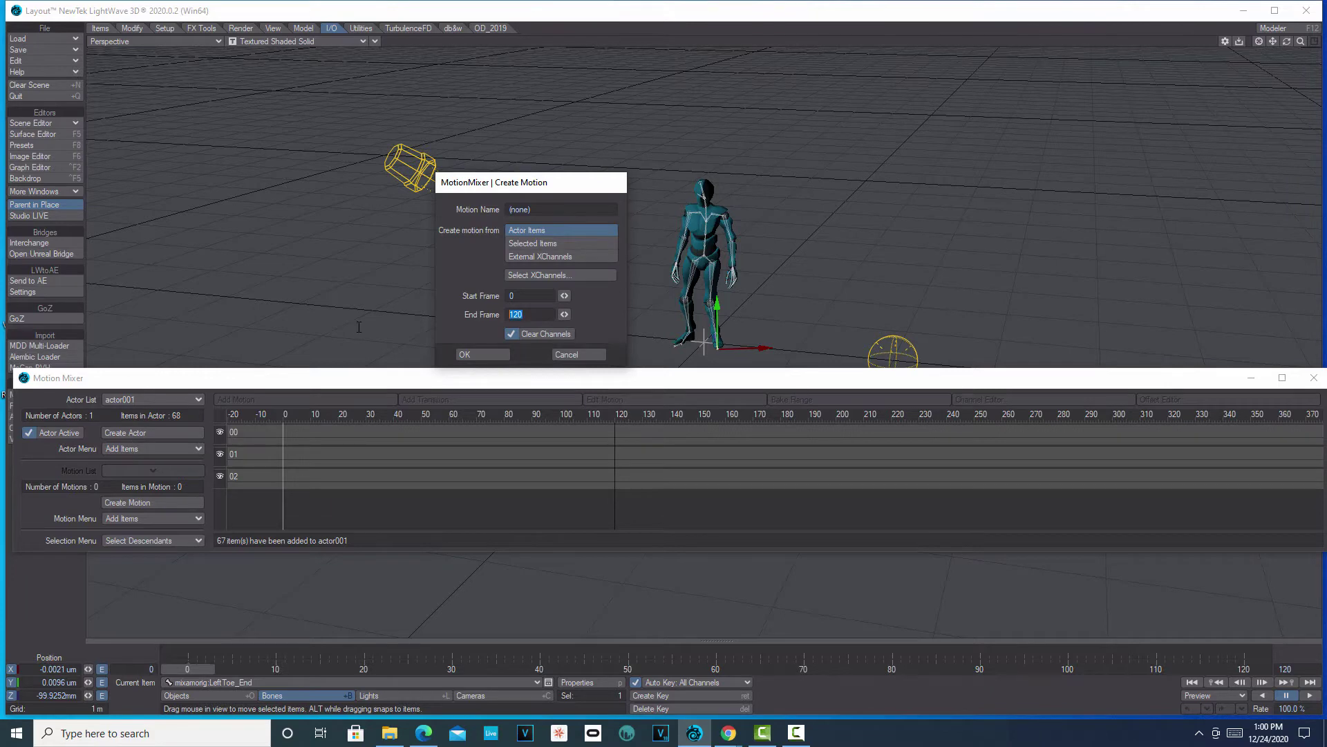
{"action": "type", "text": "100"}
{"action": "left_click", "coordinate": [544, 209]}
{"action": "type", "text": "top_movement"}
{"action": "left_click", "coordinate": [475, 354]}
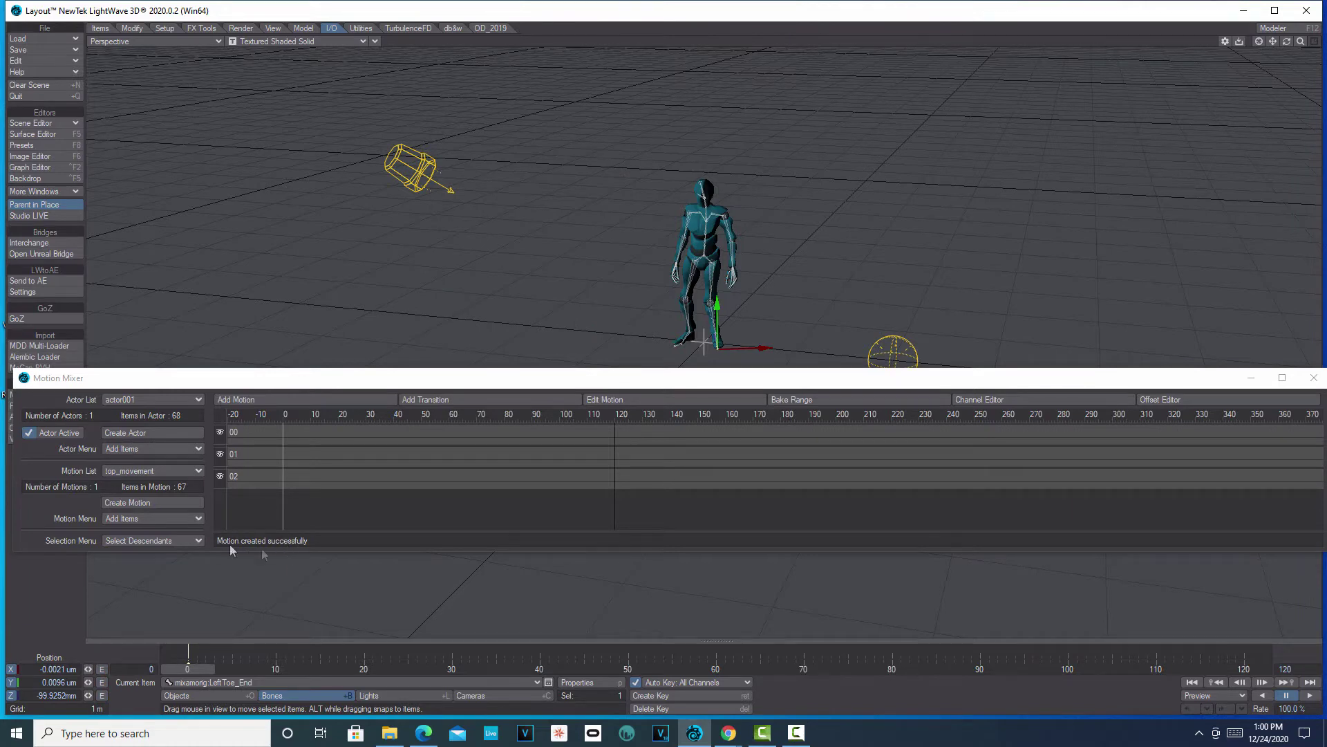
- Save top_movement to a motion file and minimize the Motion Mixer
{"action": "left_click", "coordinate": [191, 518]}
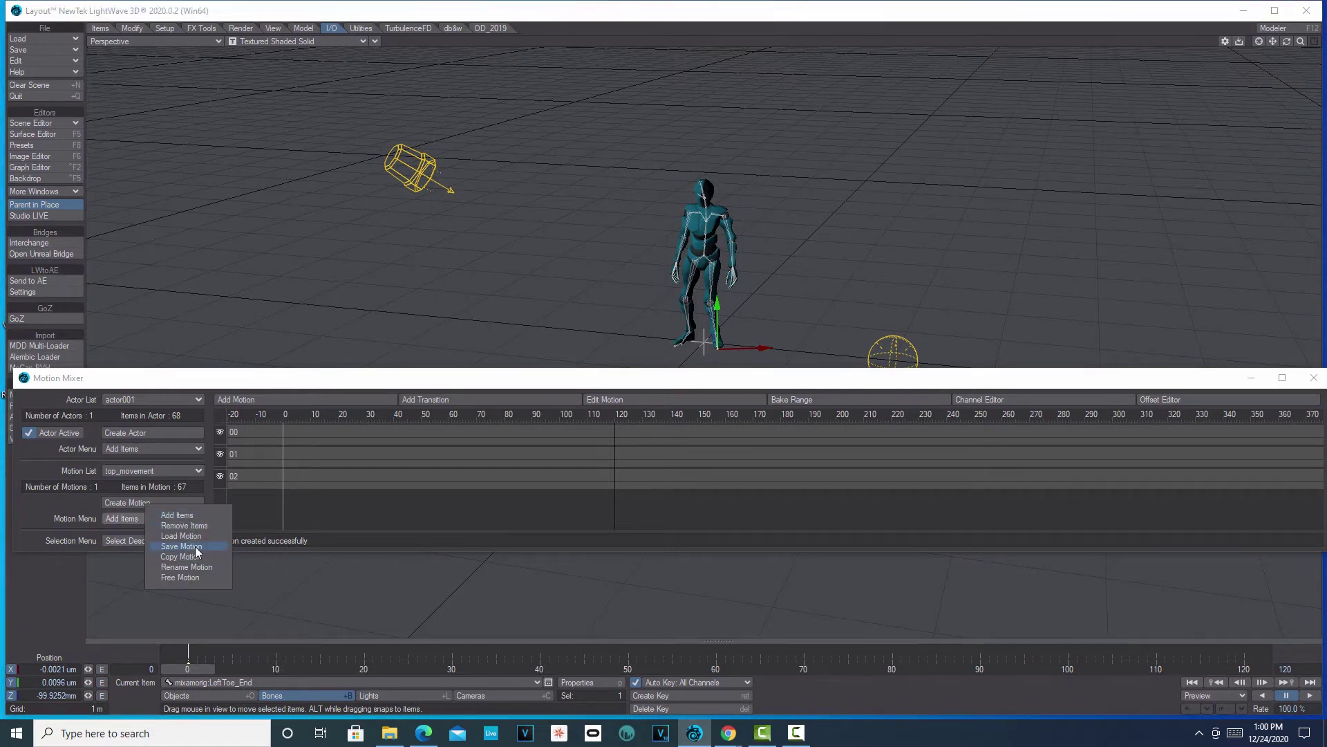
{"action": "left_click", "coordinate": [195, 546]}
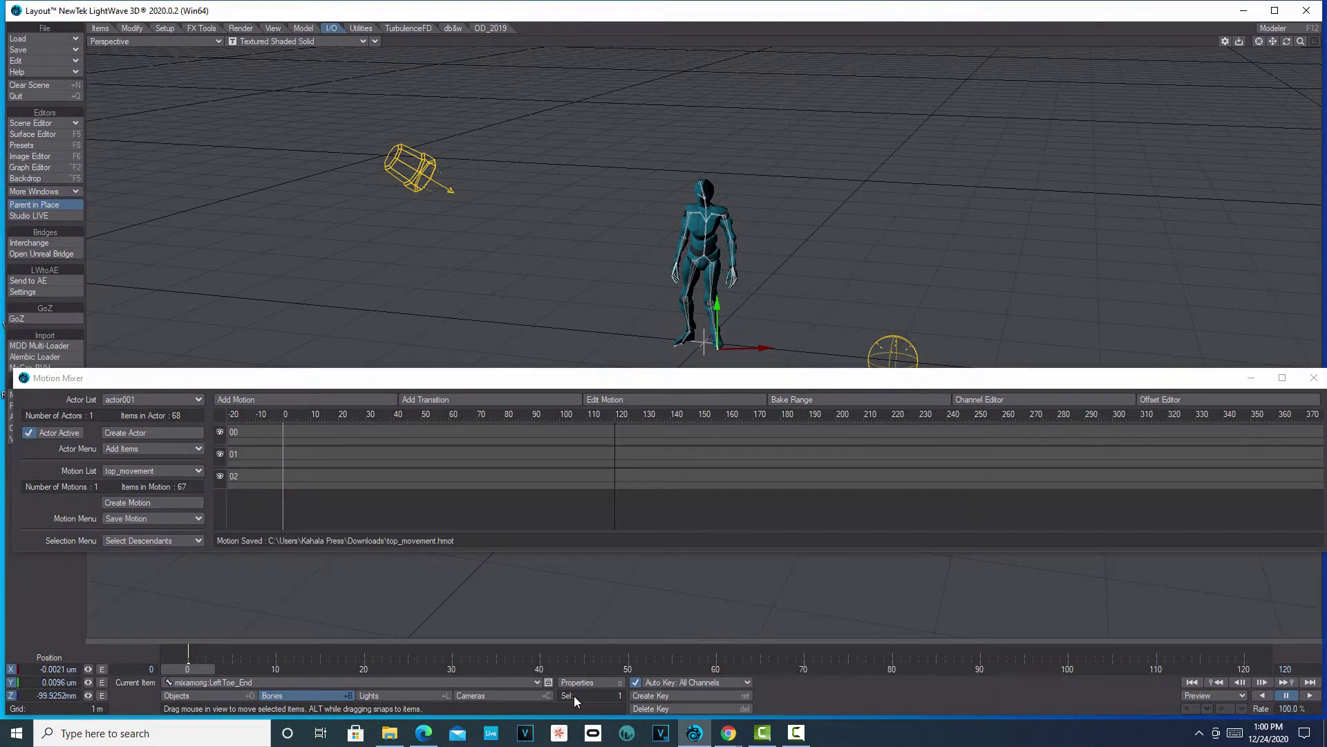
{"action": "left_click_drag", "start_coordinate": [1020, 388], "coordinate": [885, 410]}
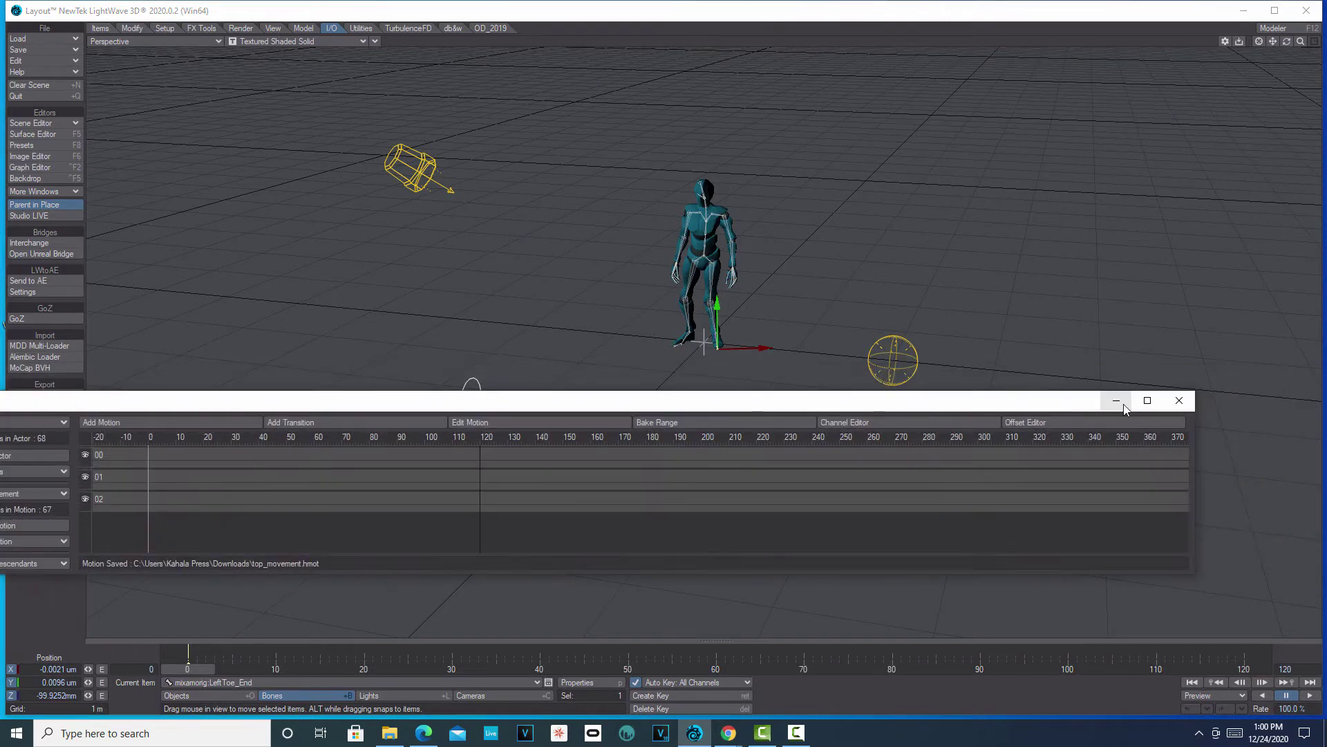
{"action": "left_click", "coordinate": [1123, 404]}
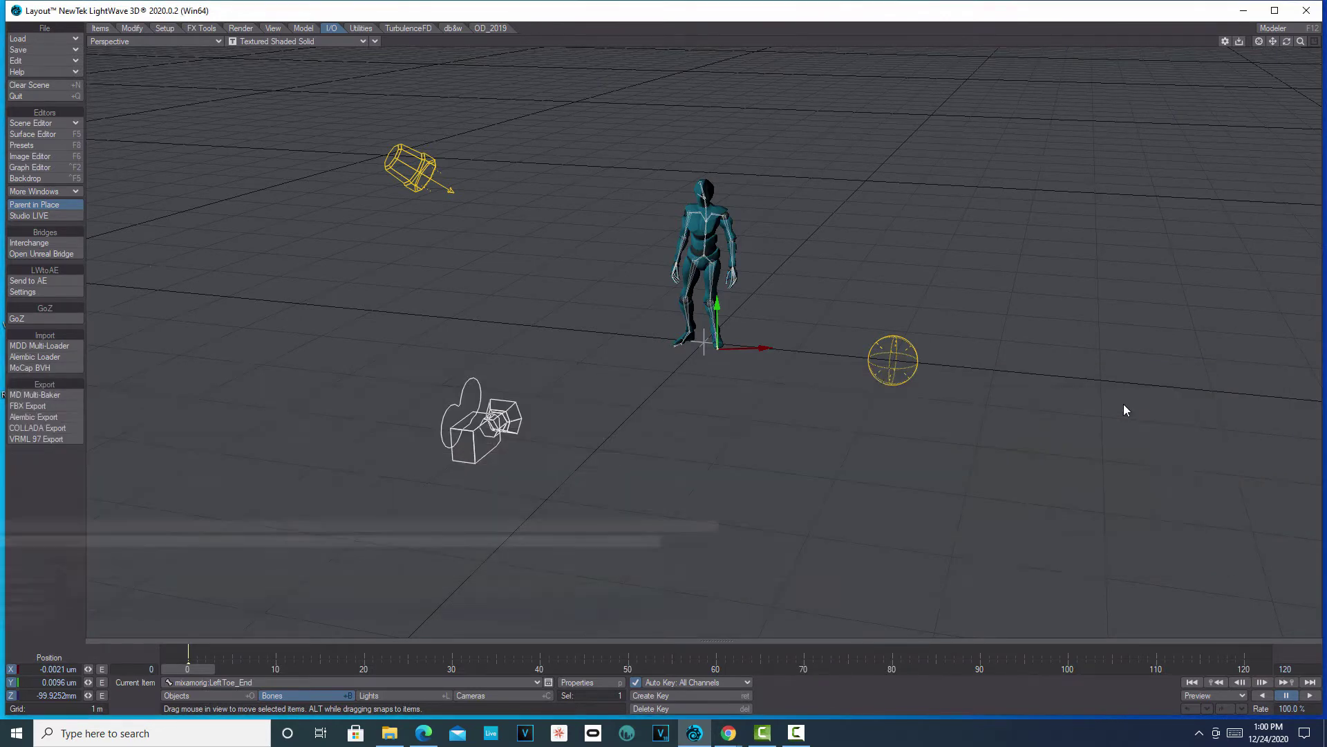
- Clear the current scene
{"action": "left_click", "coordinate": [40, 85]}
{"action": "left_click", "coordinate": [382, 384]}
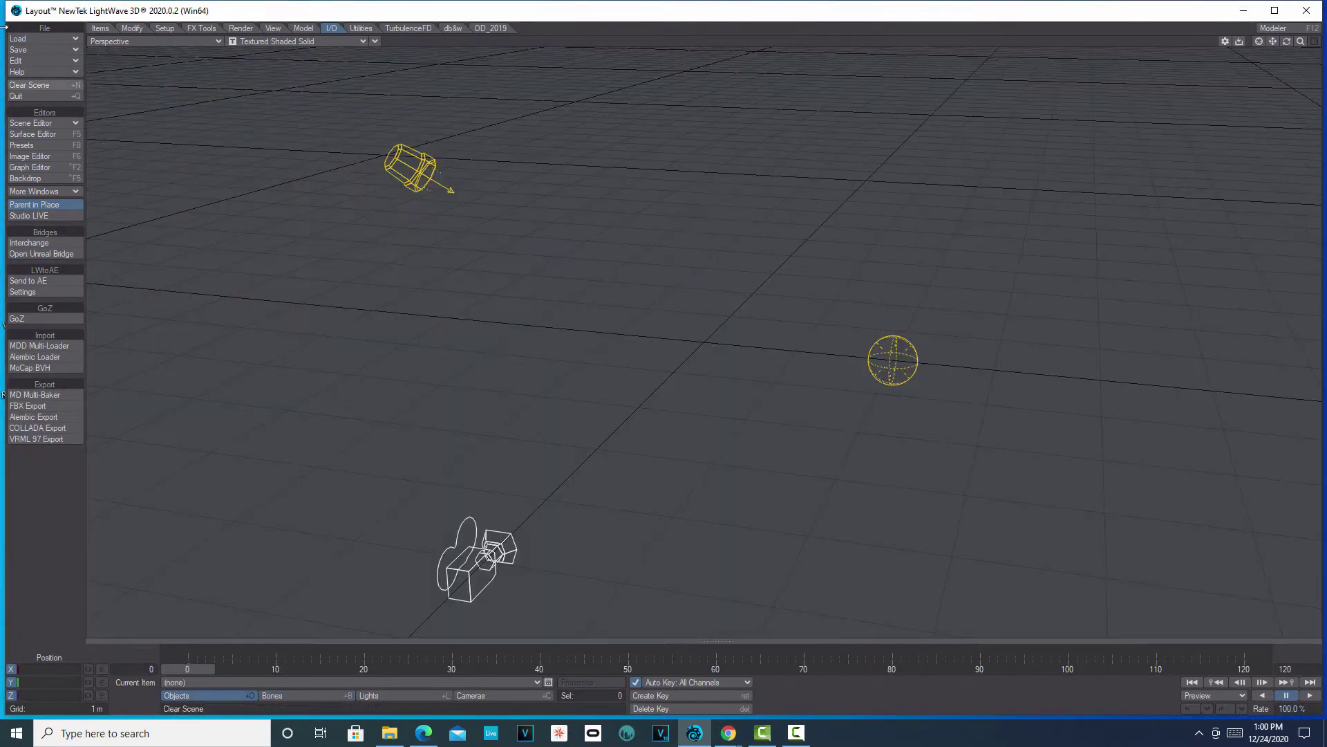
{"action": "left_click", "coordinate": [36, 39]}
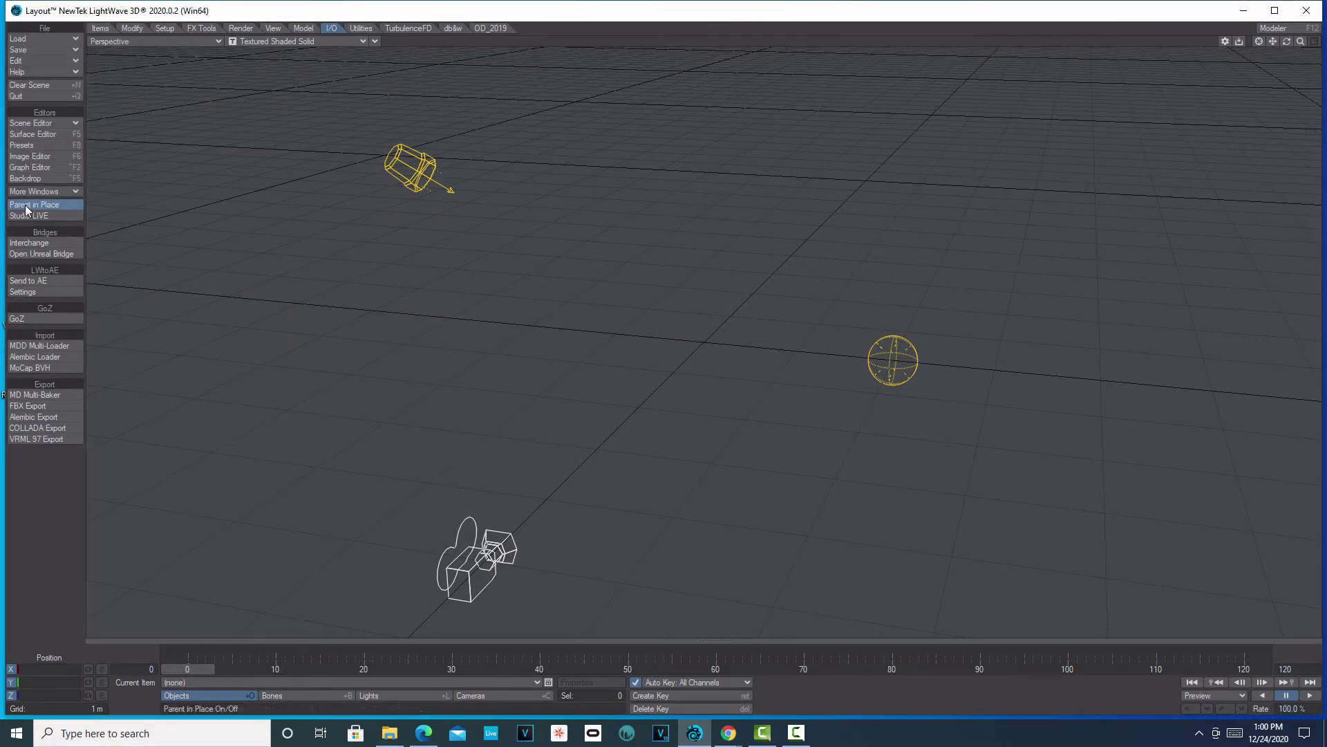
- Read Walking.fbx through Interchange, set the frame field to 0, and switch to Objects
{"action": "left_click", "coordinate": [31, 244]}
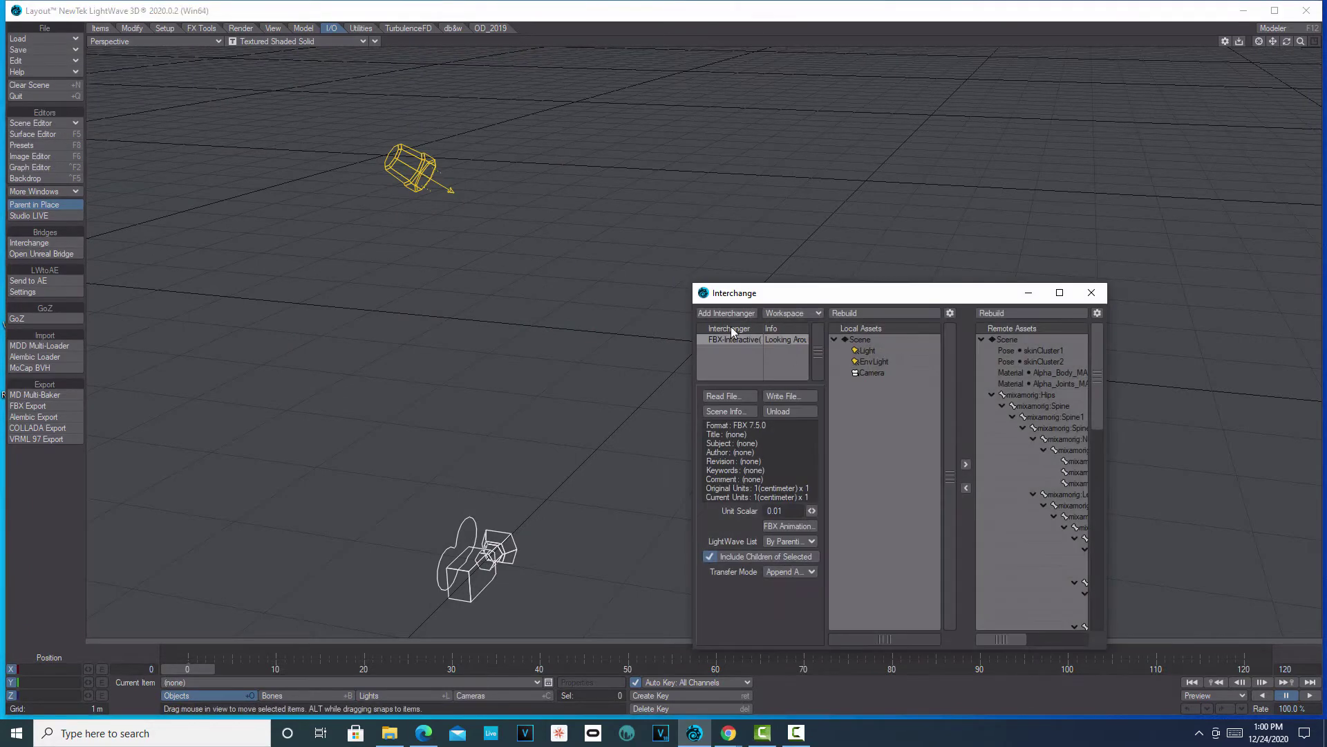
{"action": "left_click", "coordinate": [719, 396]}
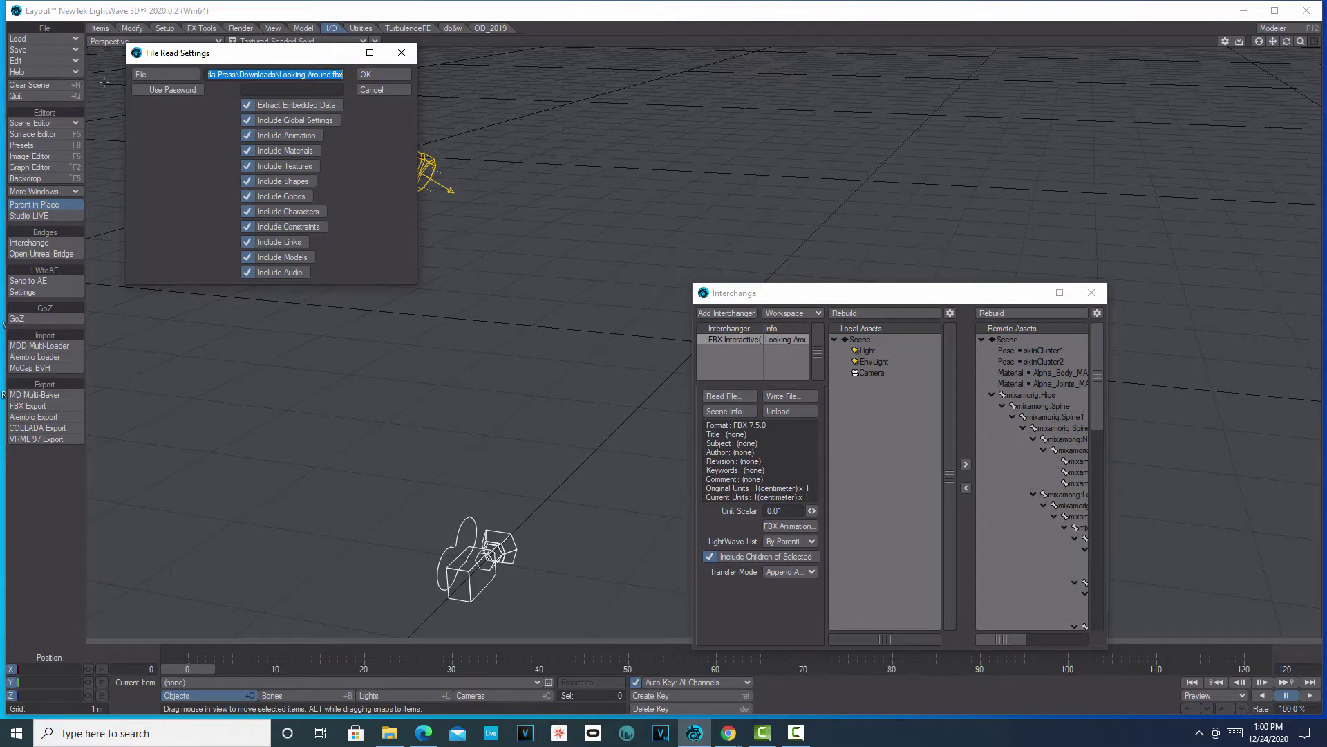
{"action": "left_click", "coordinate": [145, 72]}
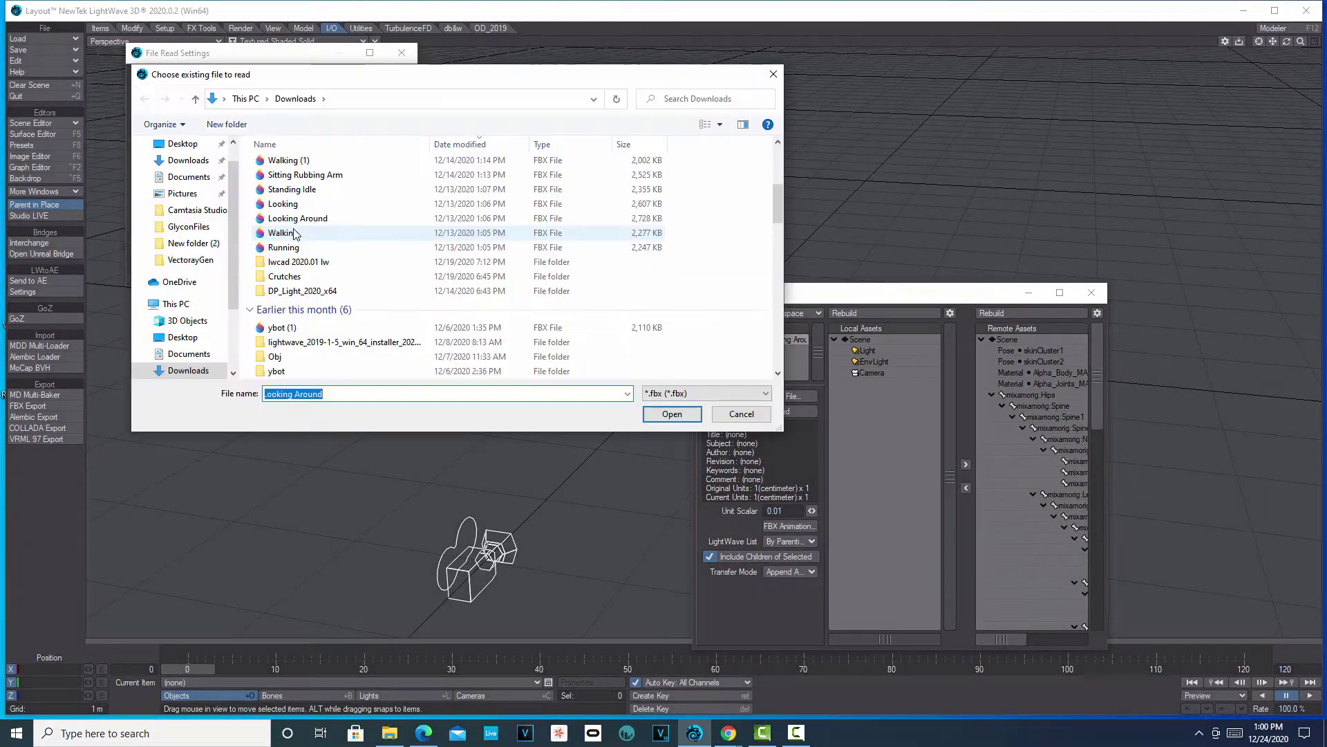
{"action": "left_click", "coordinate": [296, 234]}
{"action": "left_click", "coordinate": [682, 420]}
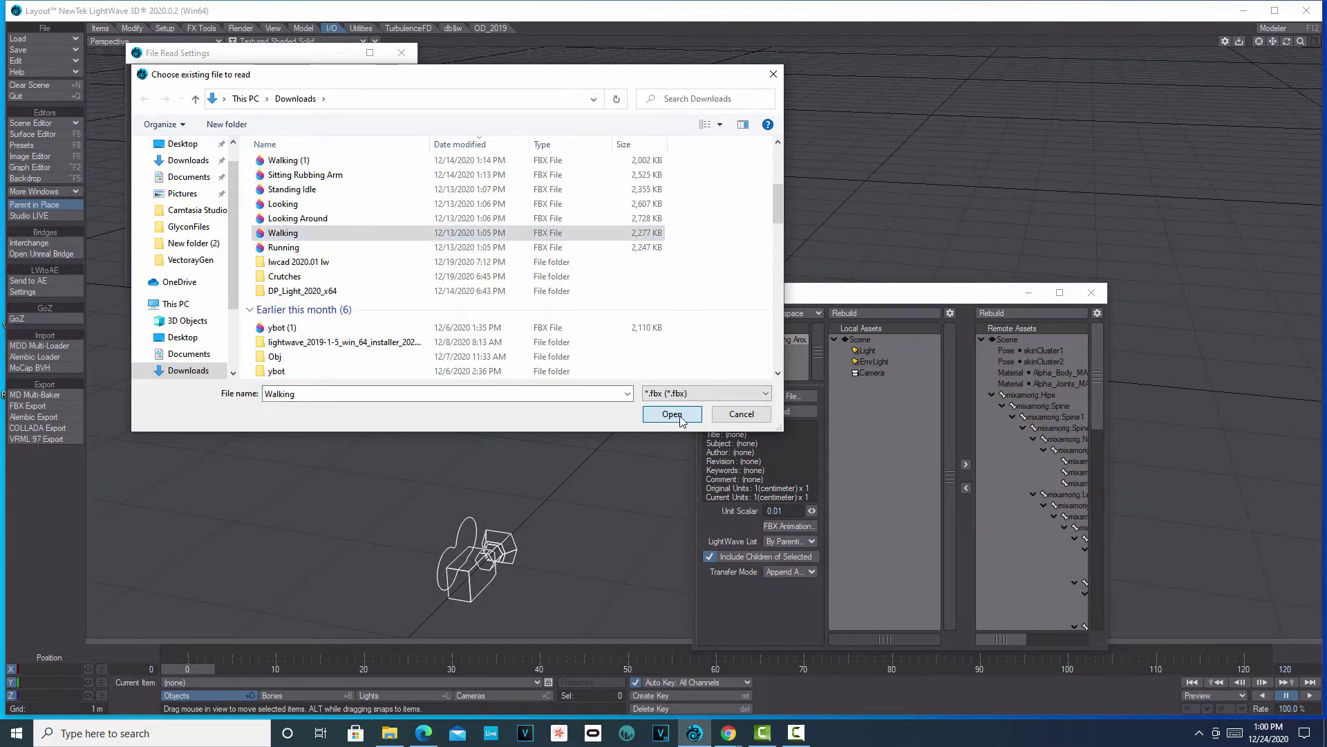
{"action": "left_click", "coordinate": [373, 74]}
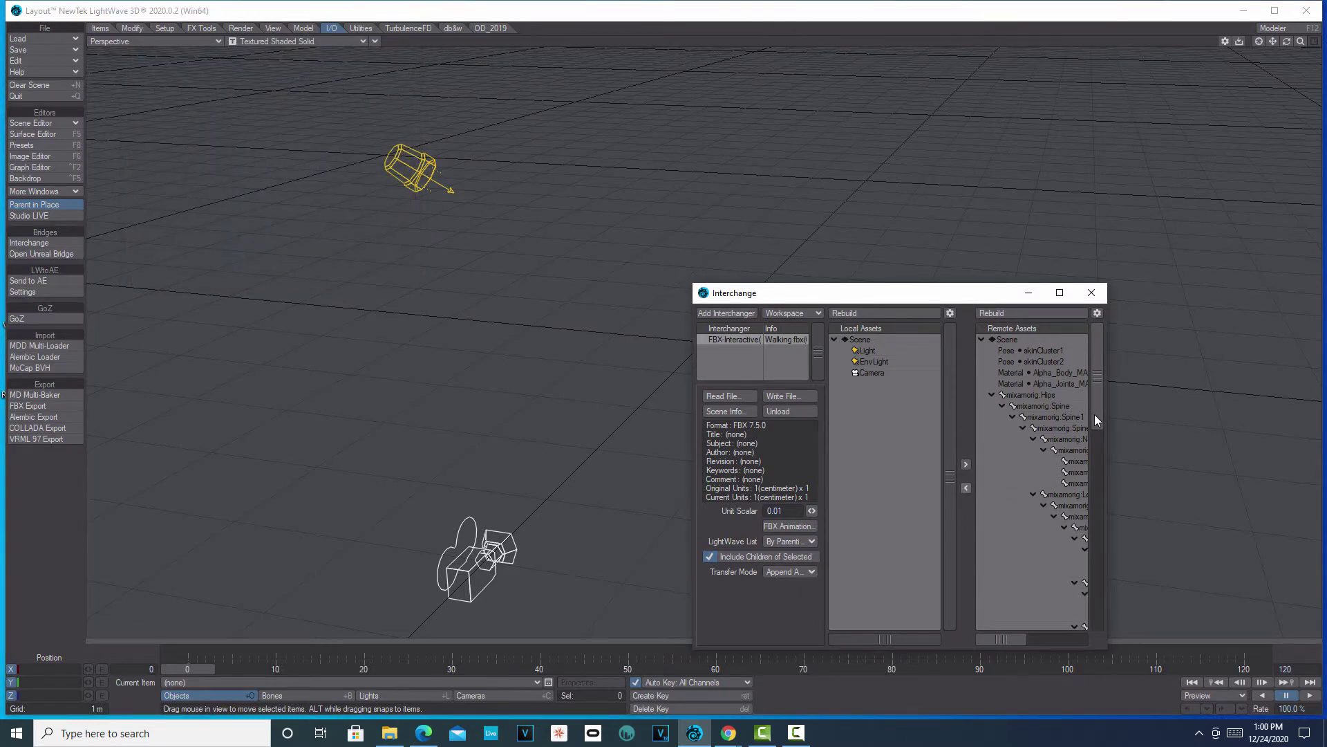
{"action": "left_click", "coordinate": [1092, 294]}
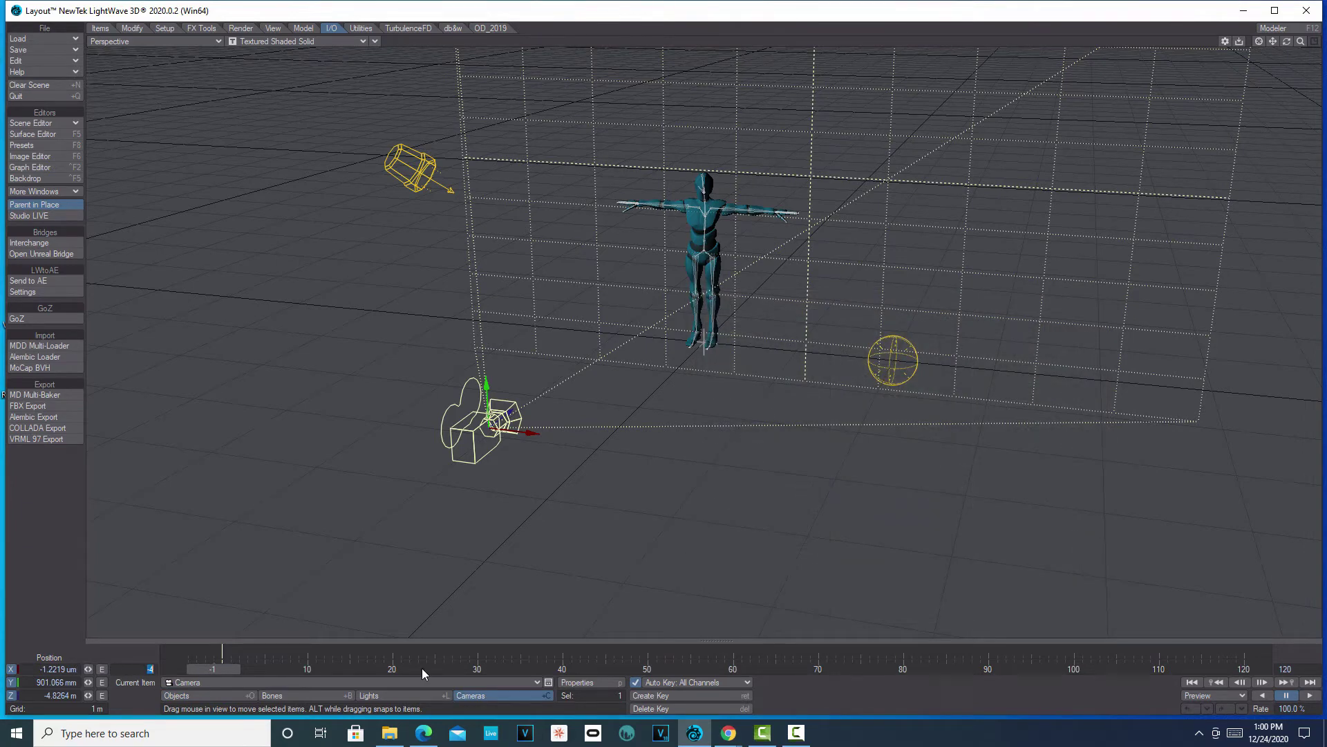
{"action": "type", "text": "0"}
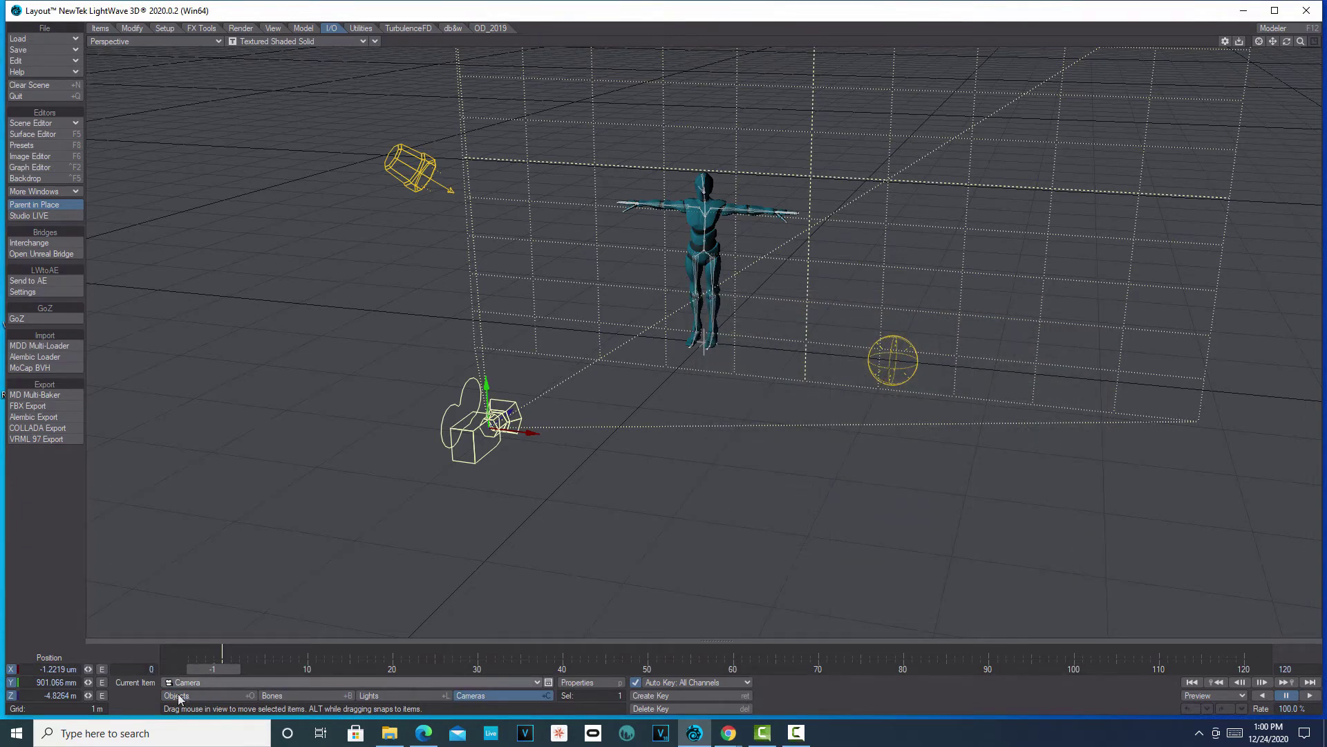
{"action": "left_click", "coordinate": [201, 694]}
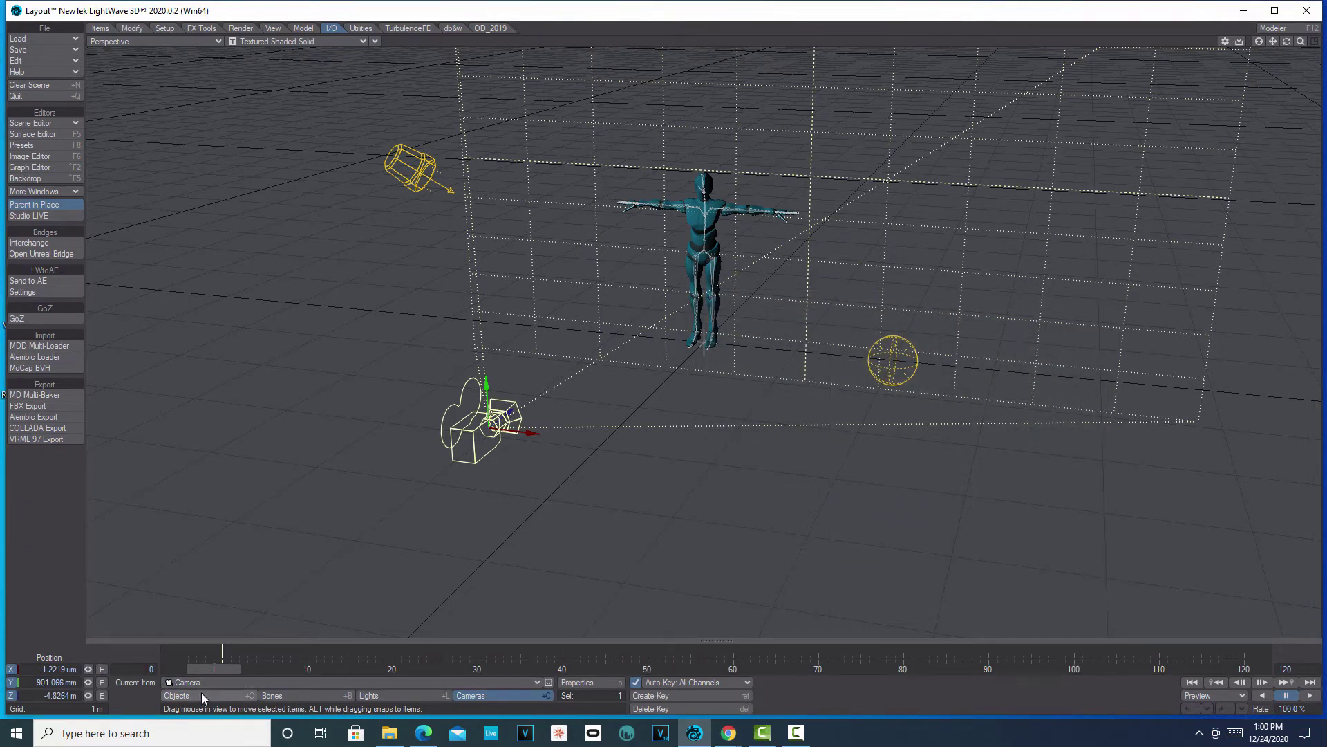
- Make Skeleton_mixamorig:Hips current, preview the walk, rewind to frame 0, and open the Scene/Dope Editor
{"action": "left_click", "coordinate": [503, 683]}
{"action": "left_click", "coordinate": [504, 666]}
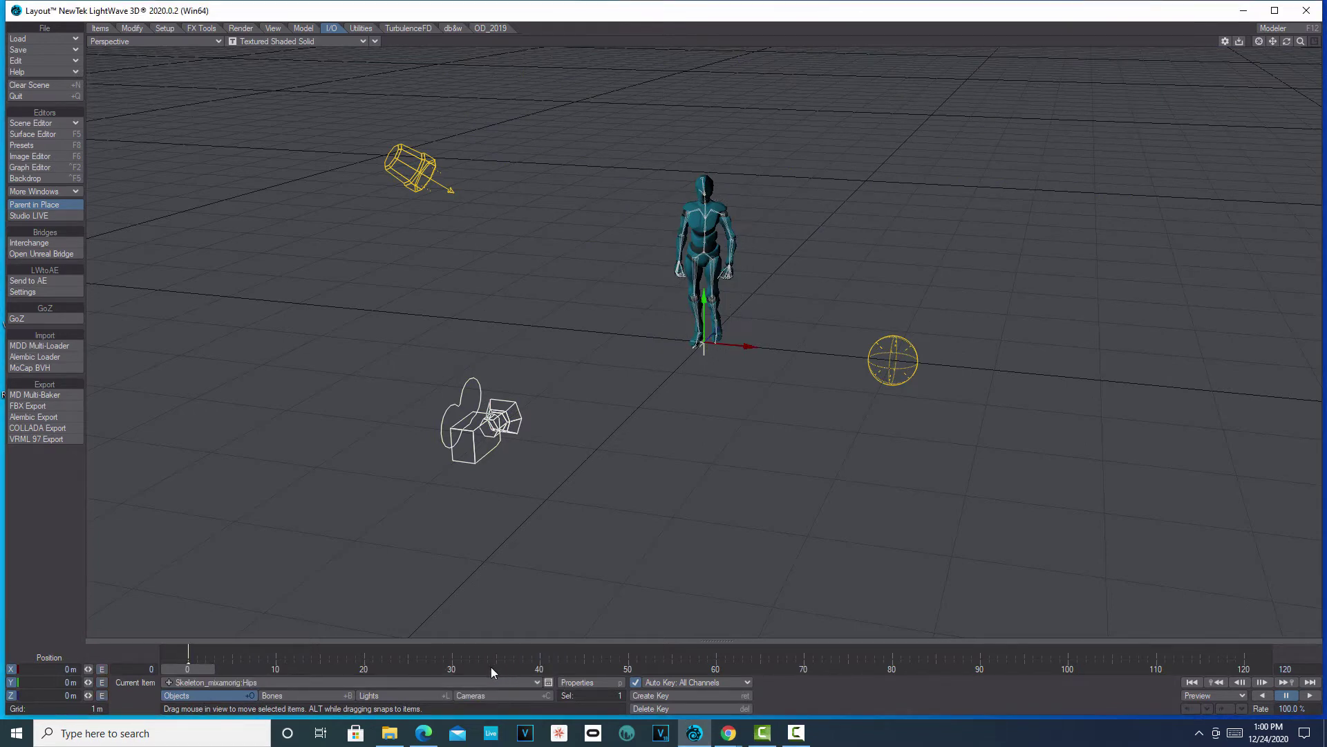
{"action": "left_click", "coordinate": [1312, 696]}
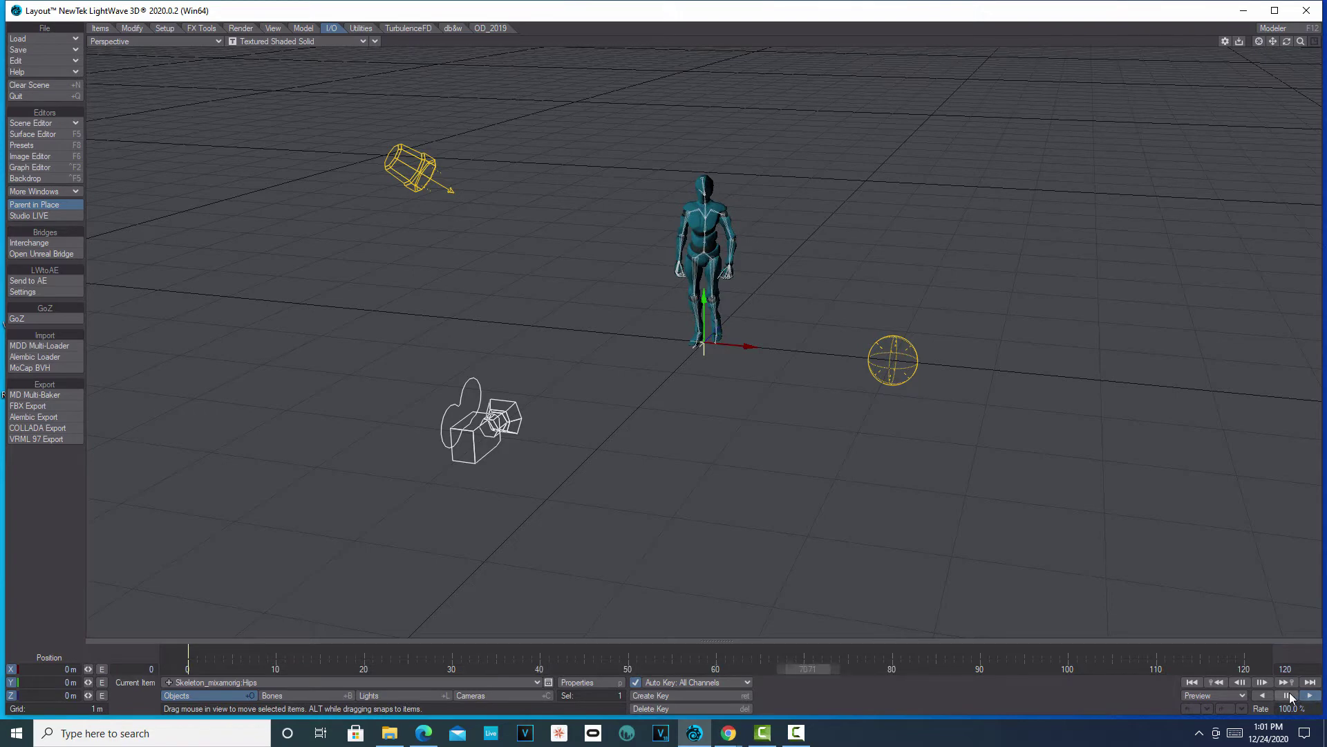
{"action": "left_click", "coordinate": [1287, 695]}
{"action": "left_click", "coordinate": [1189, 682]}
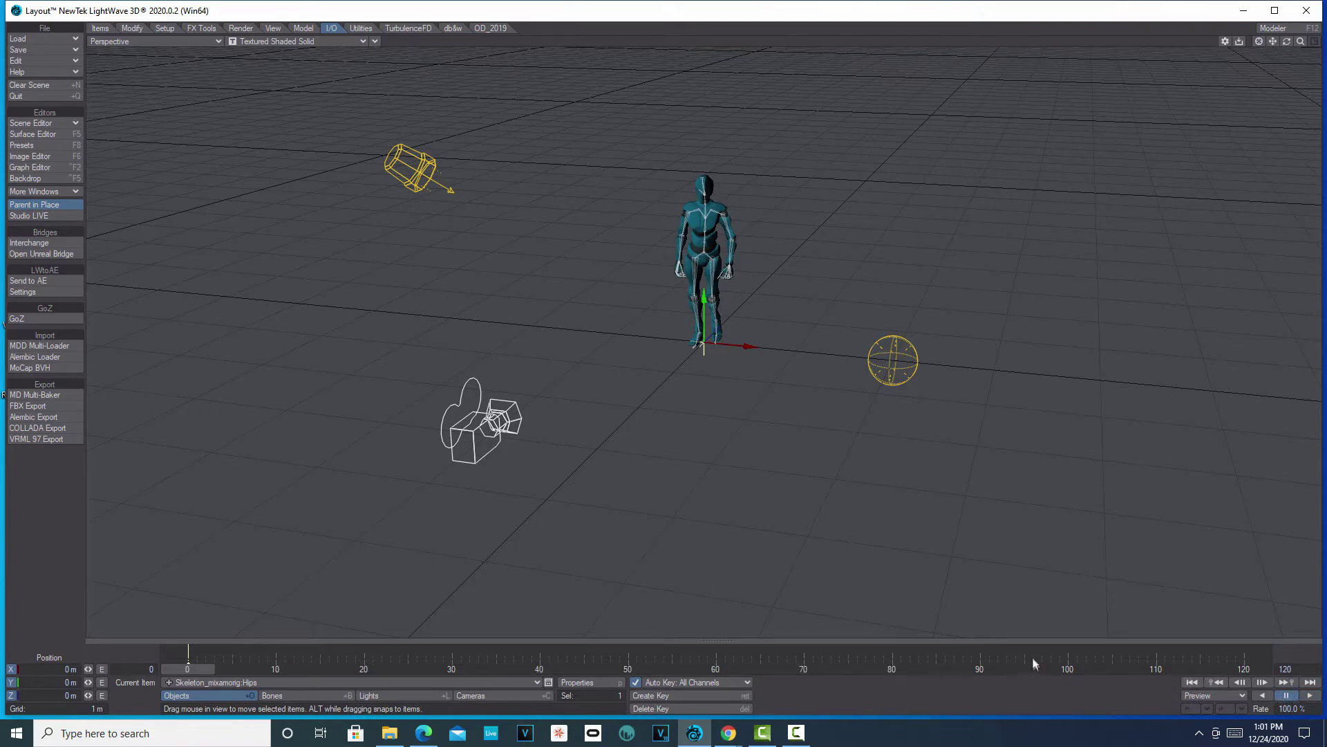
{"action": "left_click", "coordinate": [36, 122]}
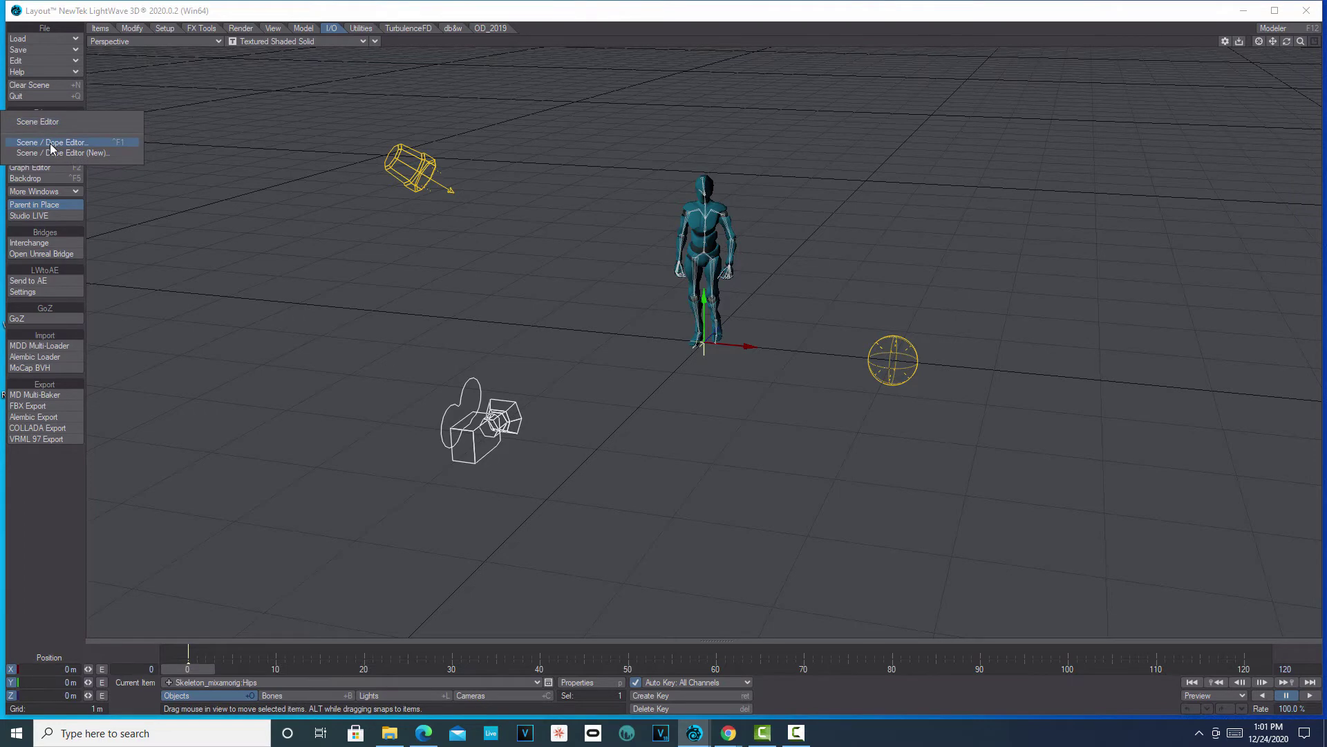
{"action": "left_click", "coordinate": [50, 143]}
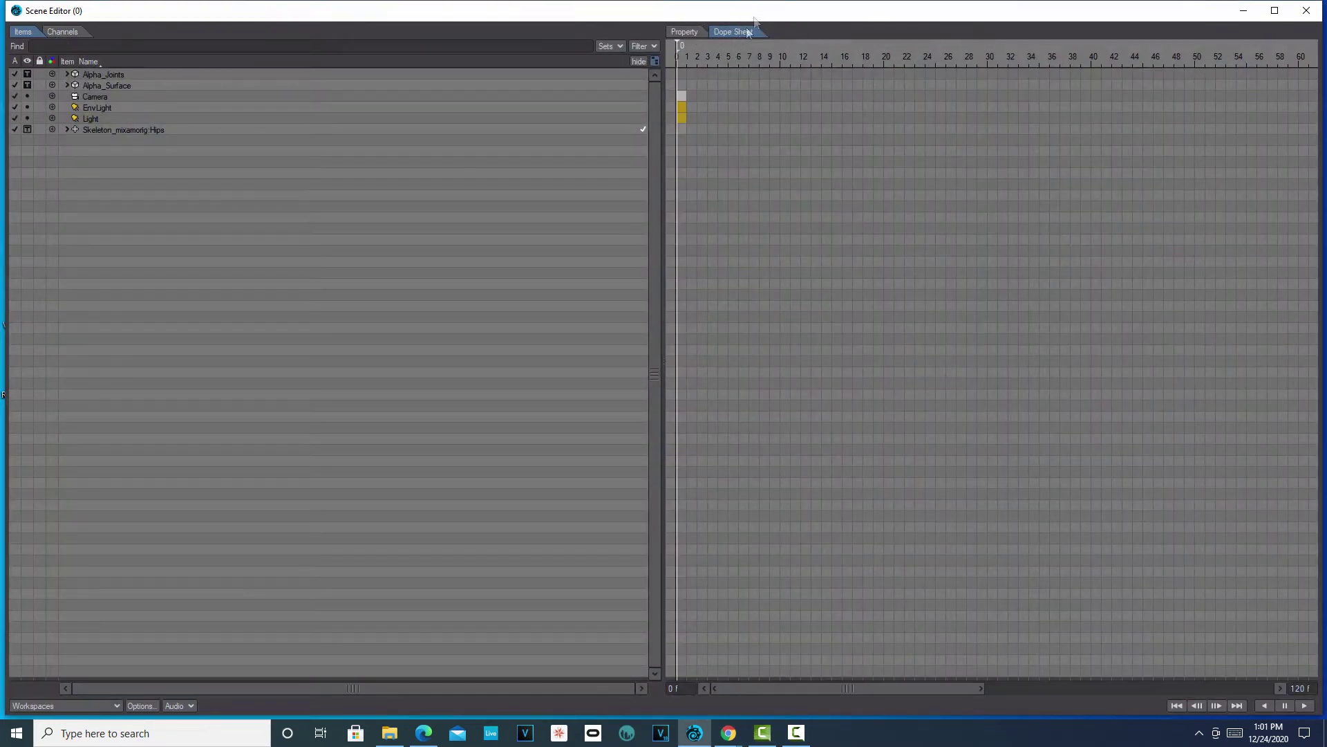
- In the Channels dope sheet, copy the Hips walk keys from frame 0 to 32
{"action": "left_click", "coordinate": [76, 32]}
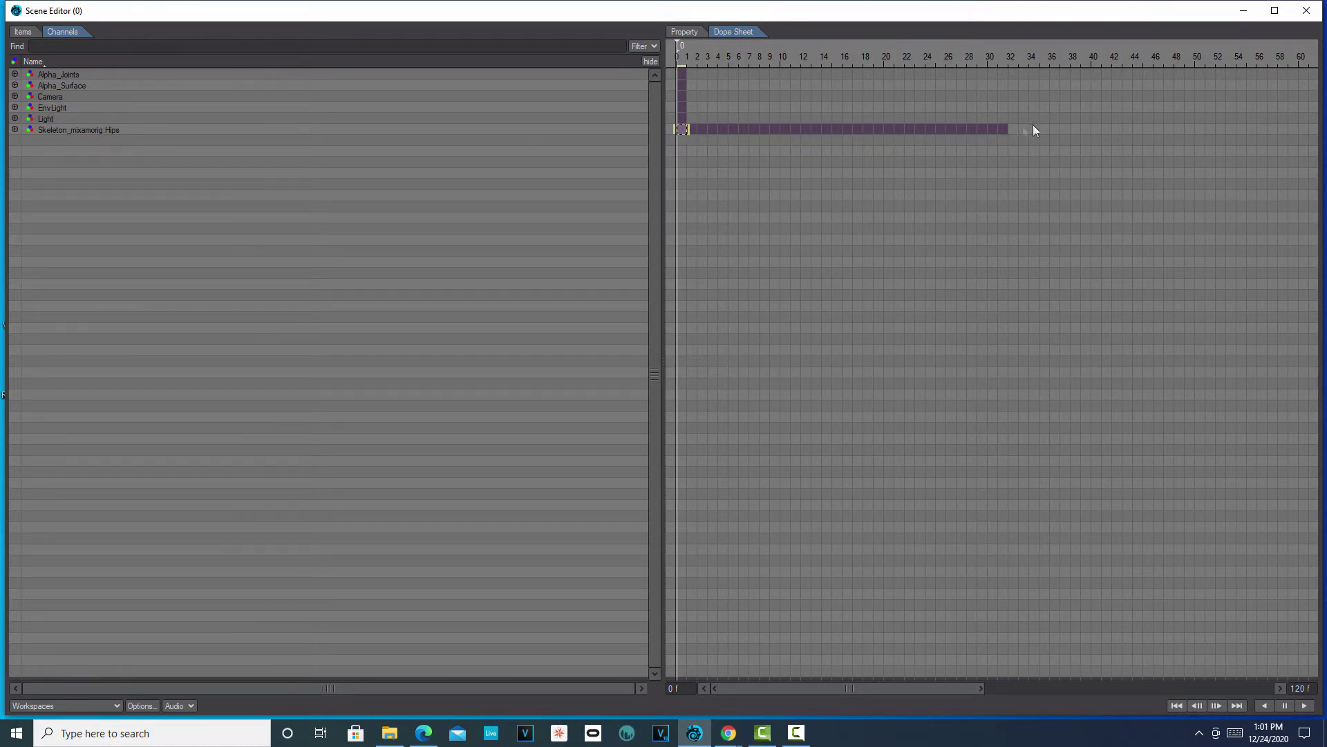
{"action": "left_click_drag", "start_coordinate": [1006, 131], "coordinate": [1006, 131]}
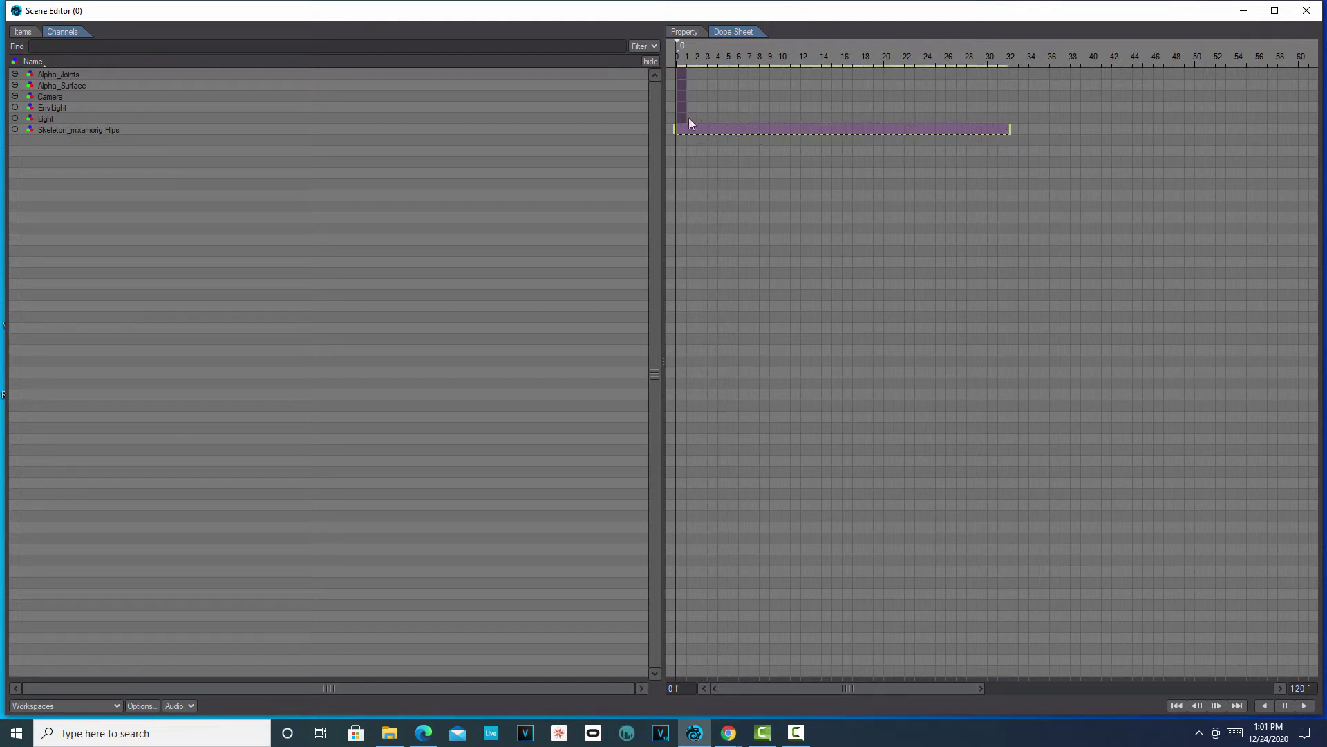
{"action": "right_click", "coordinate": [908, 130]}
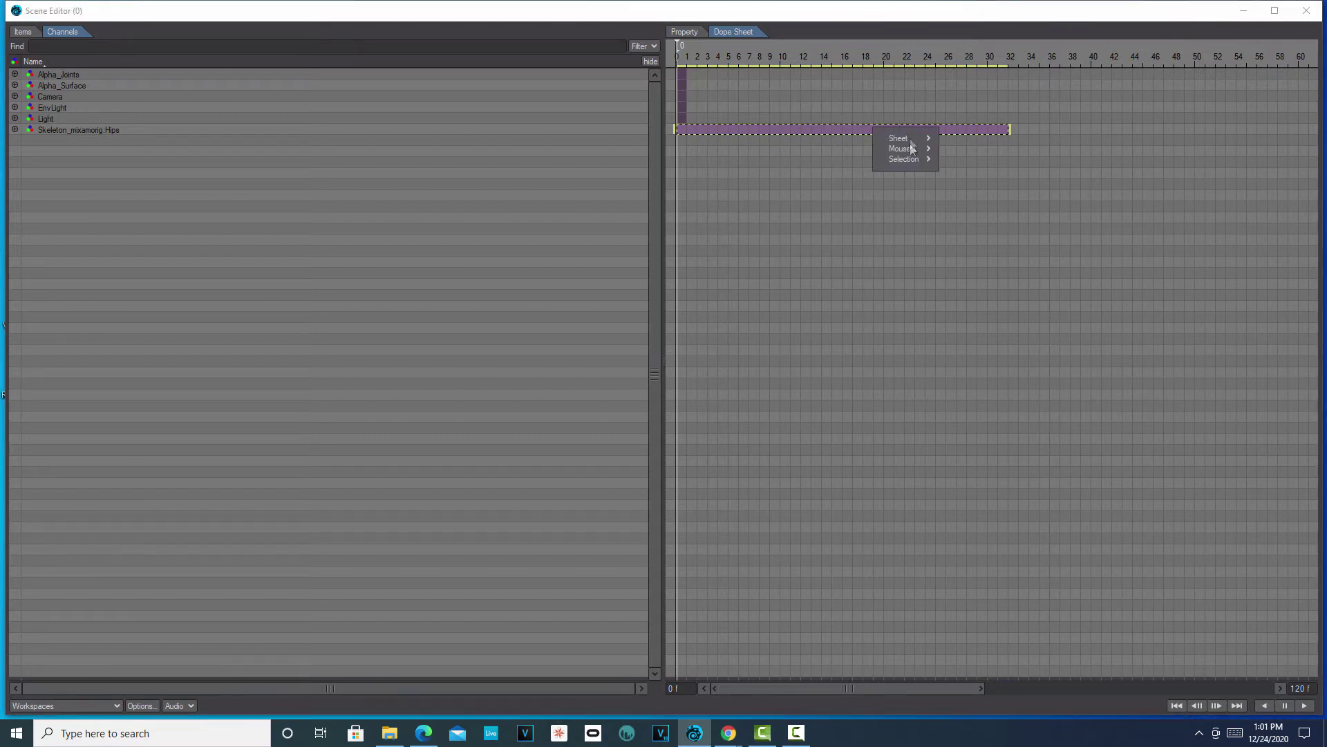
{"action": "mouse_move", "coordinate": [913, 162]}
{"action": "left_click", "coordinate": [973, 244]}
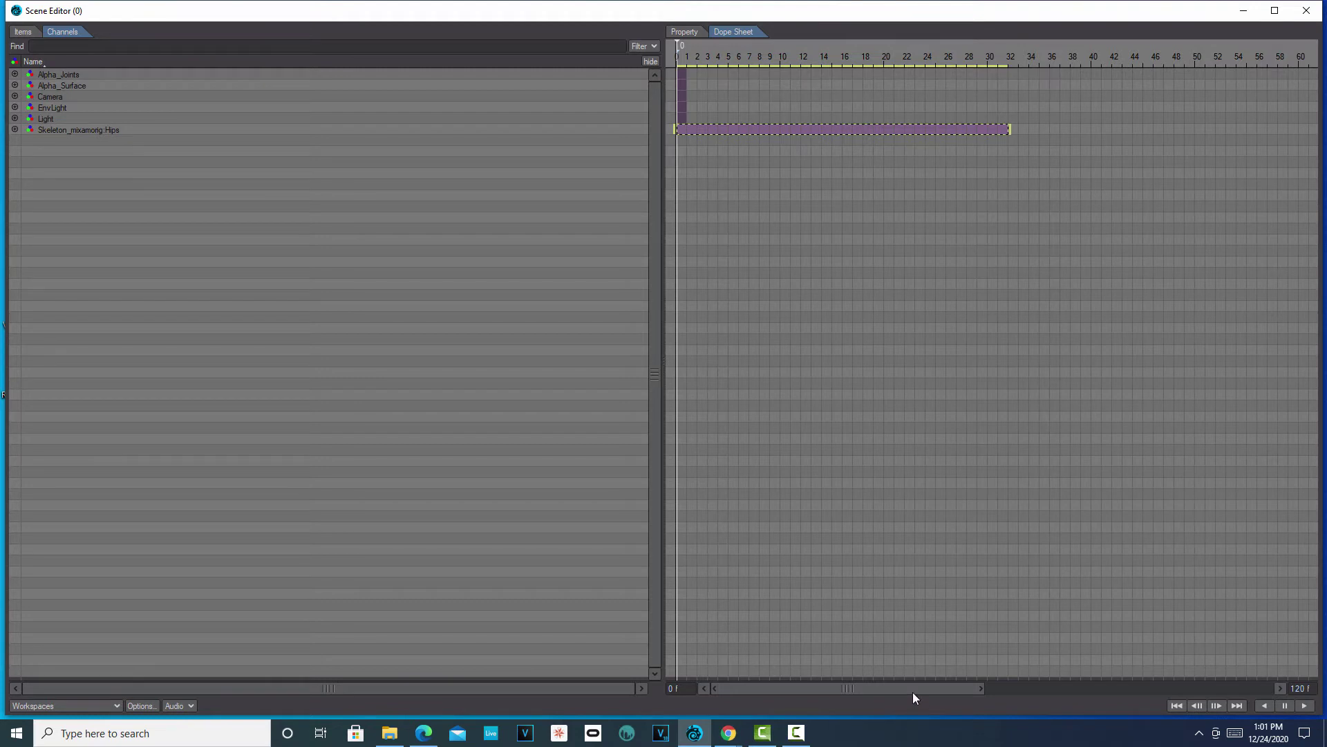
{"action": "left_click_drag", "start_coordinate": [913, 691], "coordinate": [973, 679]}
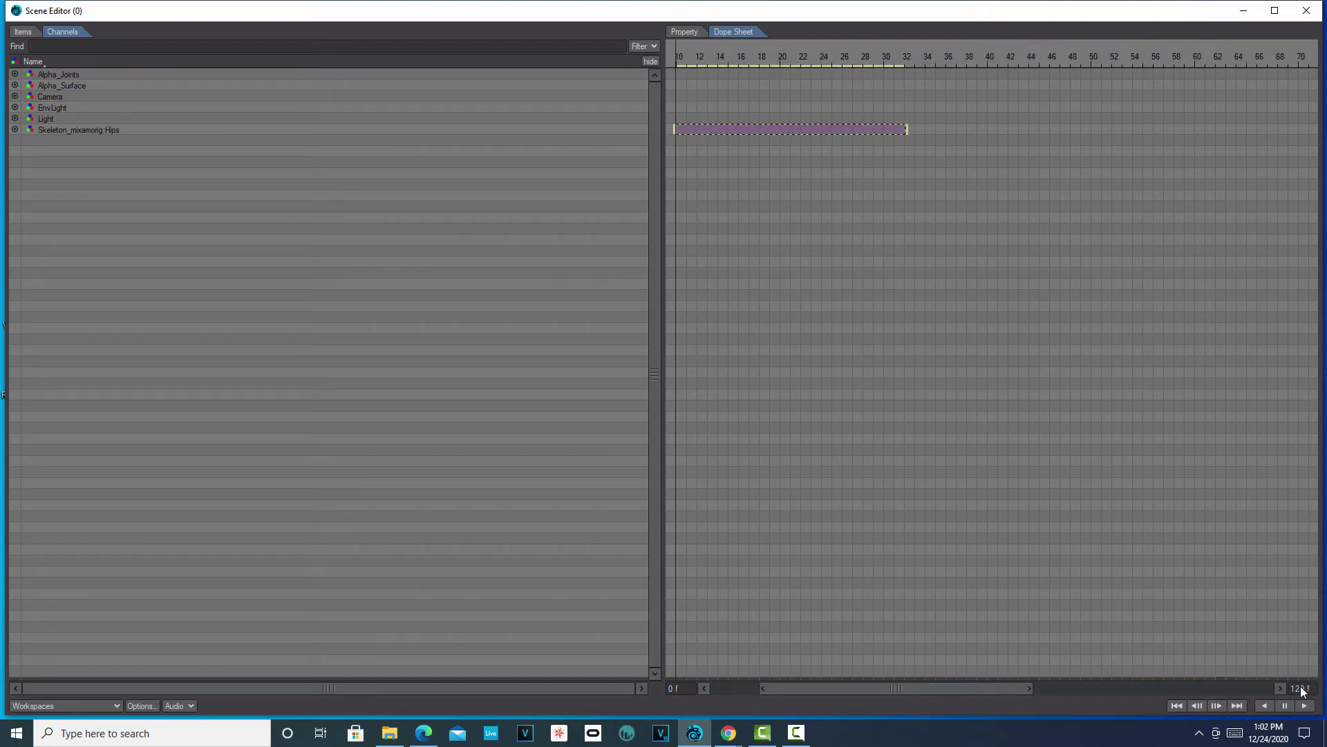
{"action": "left_click_drag", "start_coordinate": [896, 692], "coordinate": [851, 727]}
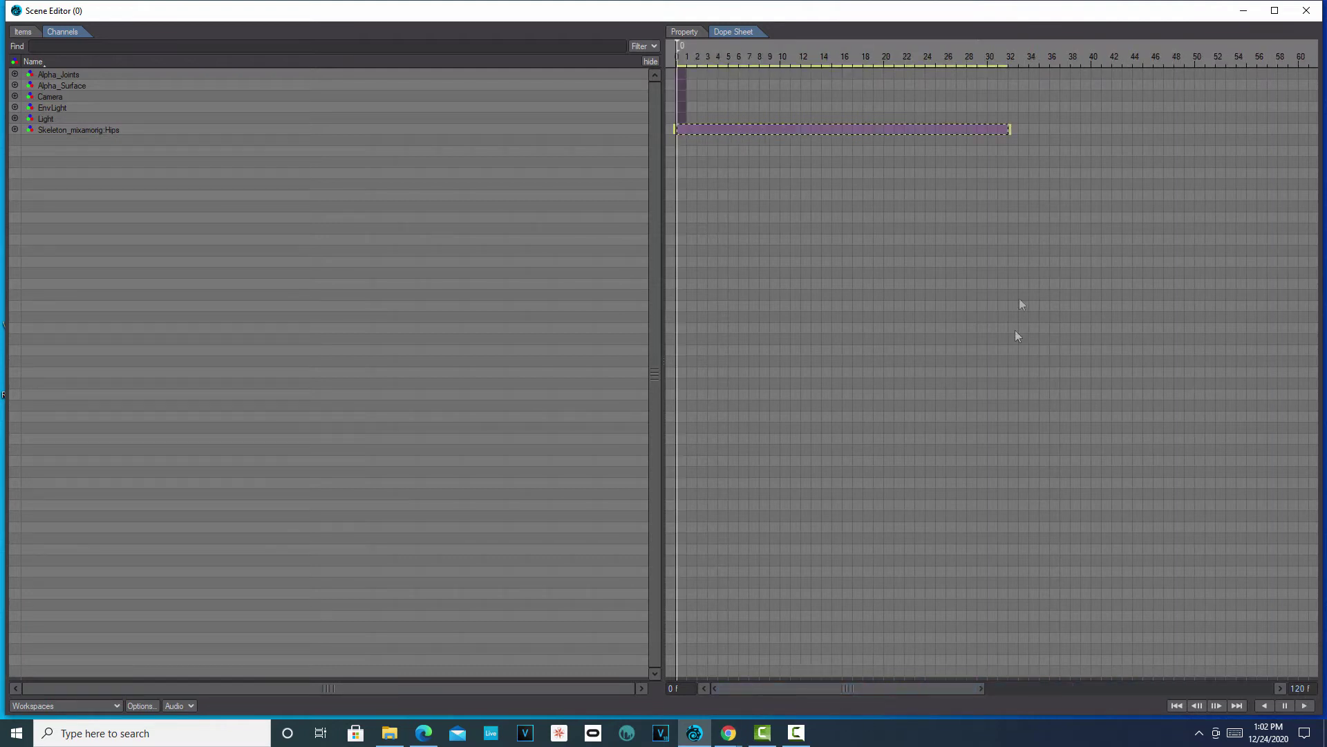
{"action": "left_click", "coordinate": [1015, 129]}
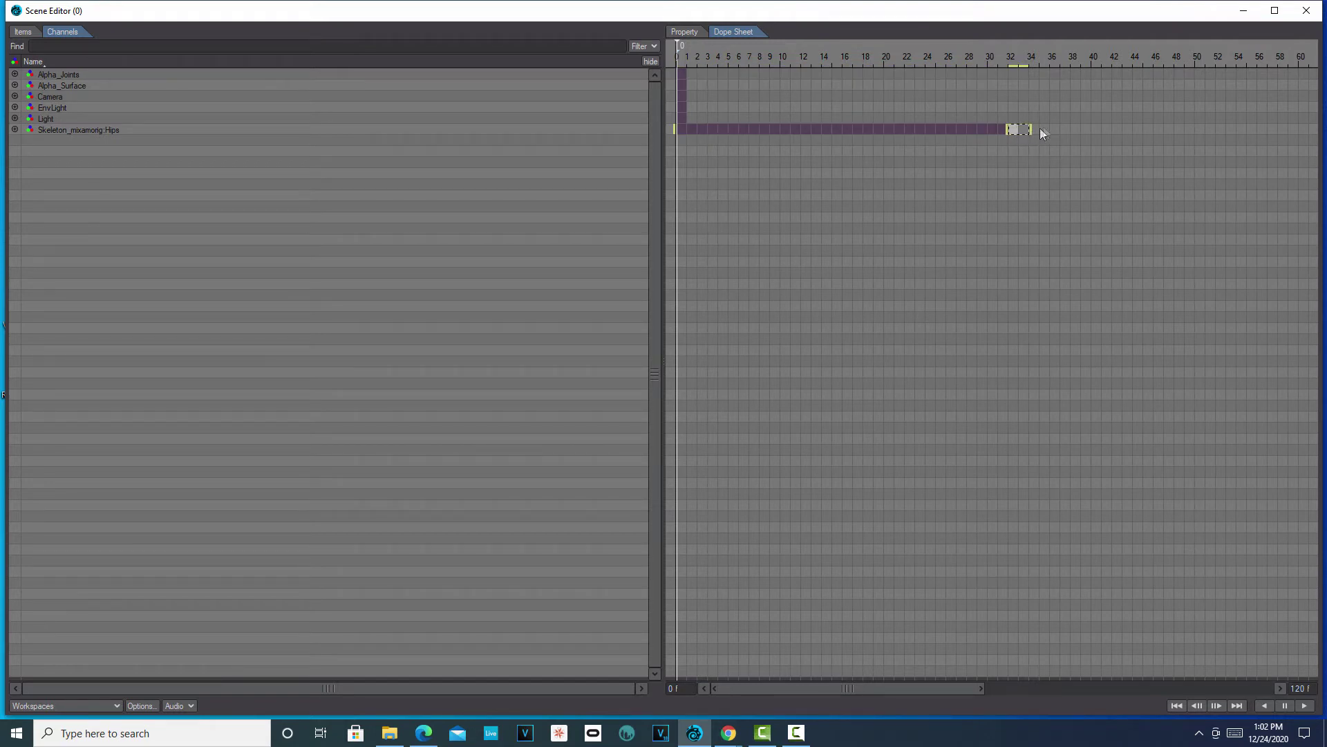
- Paste-insert the copied walk keys after frame 32
{"action": "left_click_drag", "start_coordinate": [1043, 132], "coordinate": [1288, 135]}
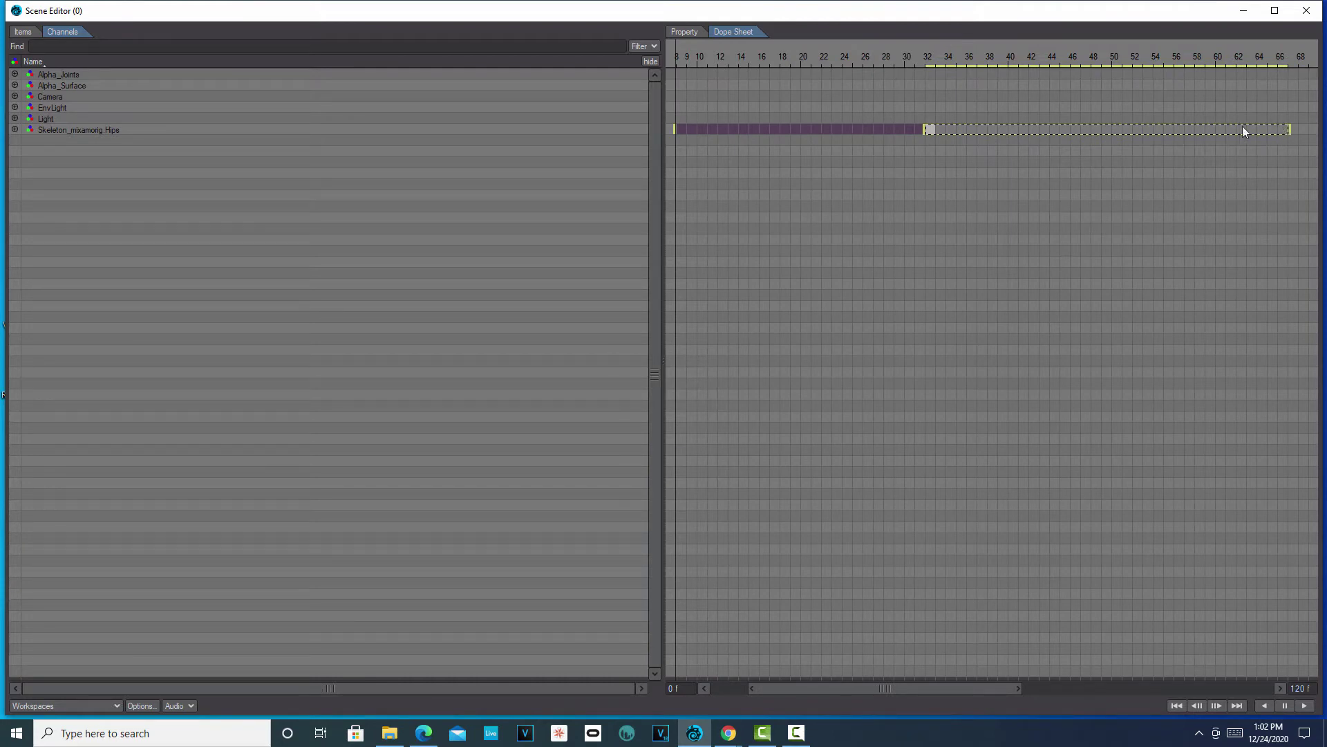
{"action": "right_click", "coordinate": [931, 129]}
{"action": "mouse_move", "coordinate": [947, 162]}
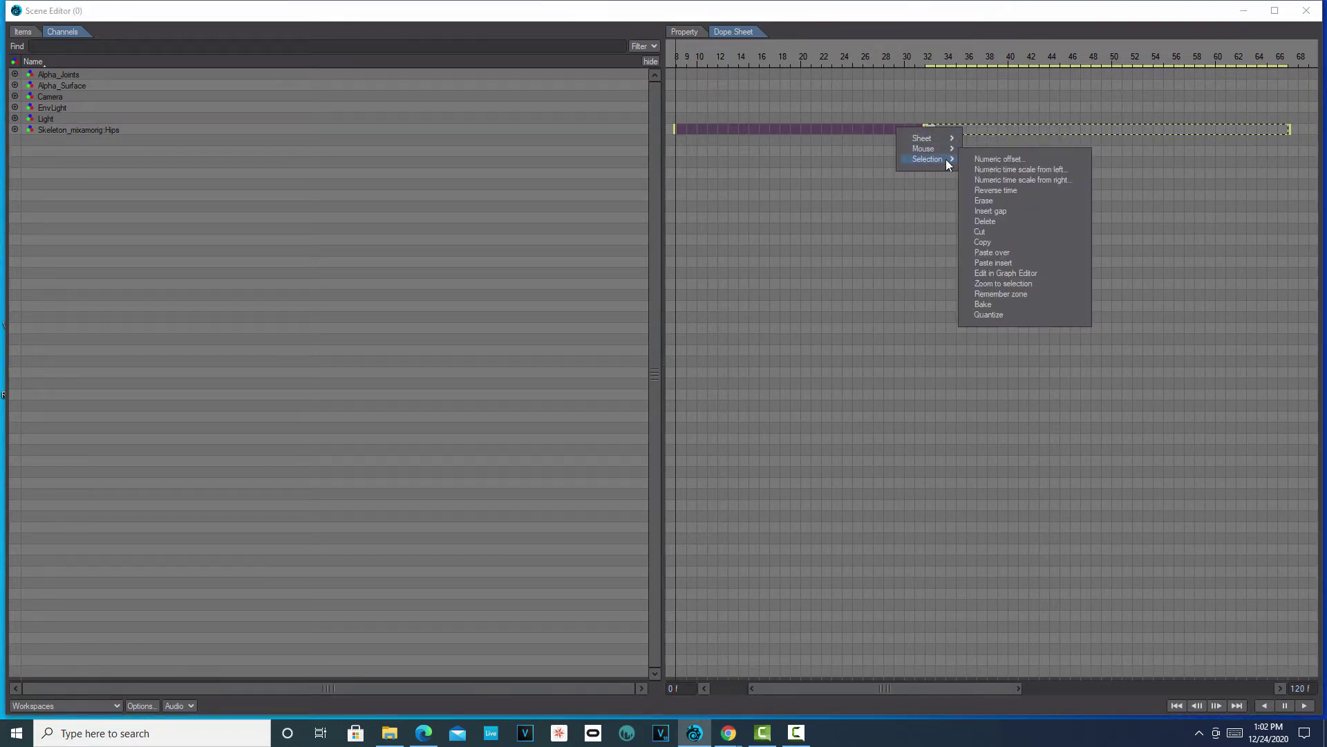
{"action": "left_click", "coordinate": [1002, 265]}
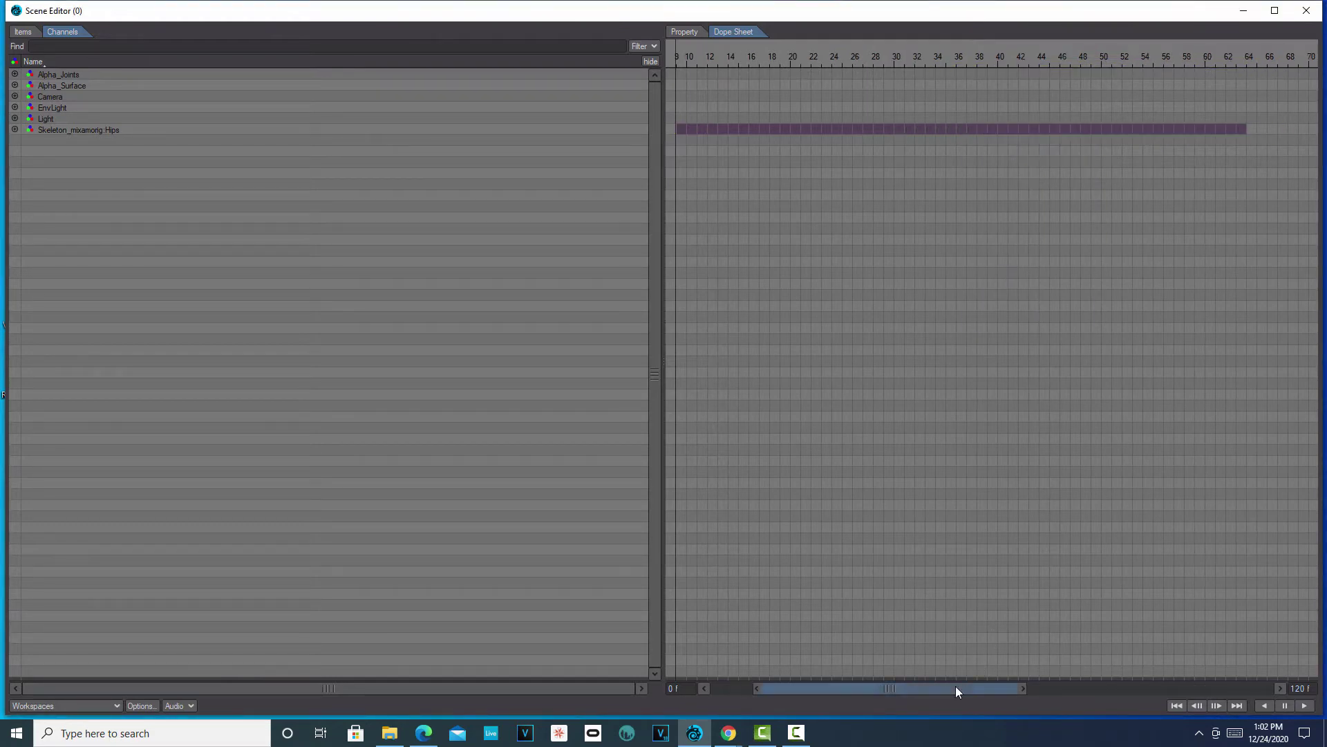
{"action": "left_click_drag", "start_coordinate": [955, 687], "coordinate": [1150, 677]}
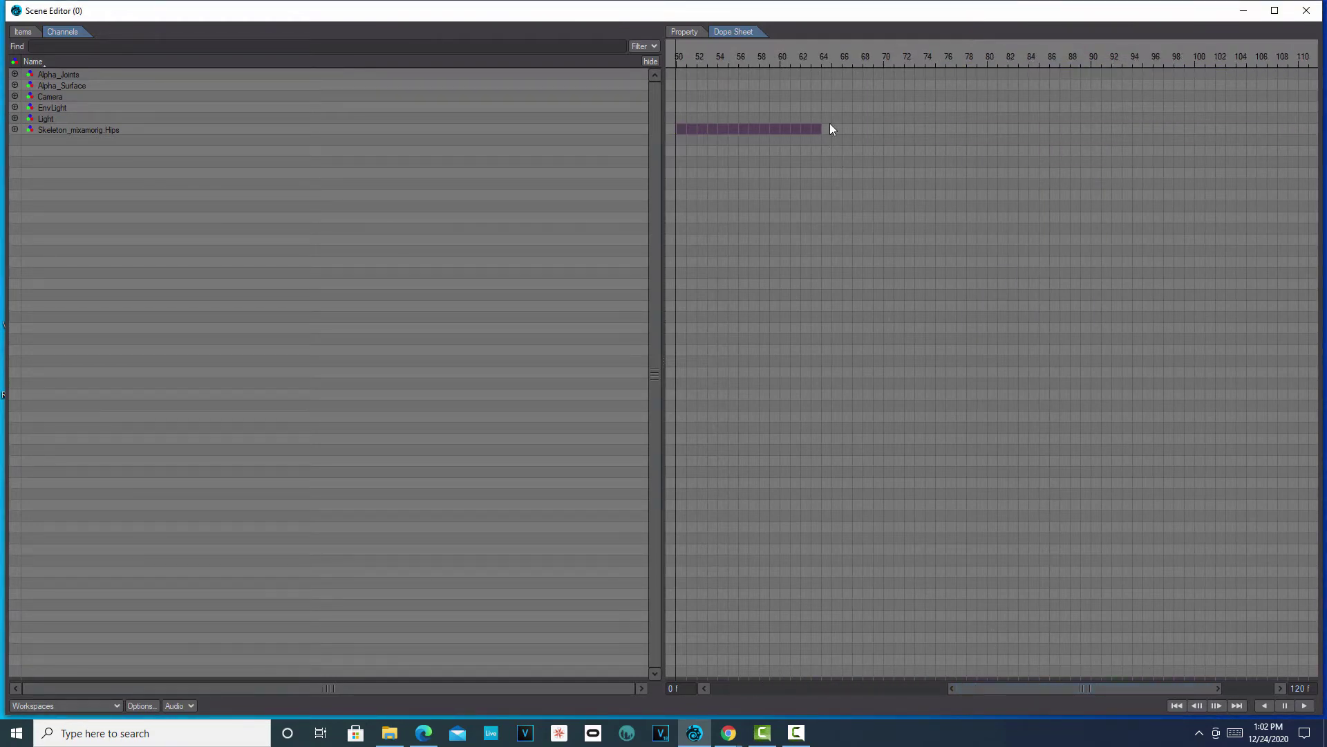
- Paste-insert the walk keys again after frame 64, then minimize the Scene Editor
{"action": "left_click_drag", "start_coordinate": [832, 129], "coordinate": [1242, 135]}
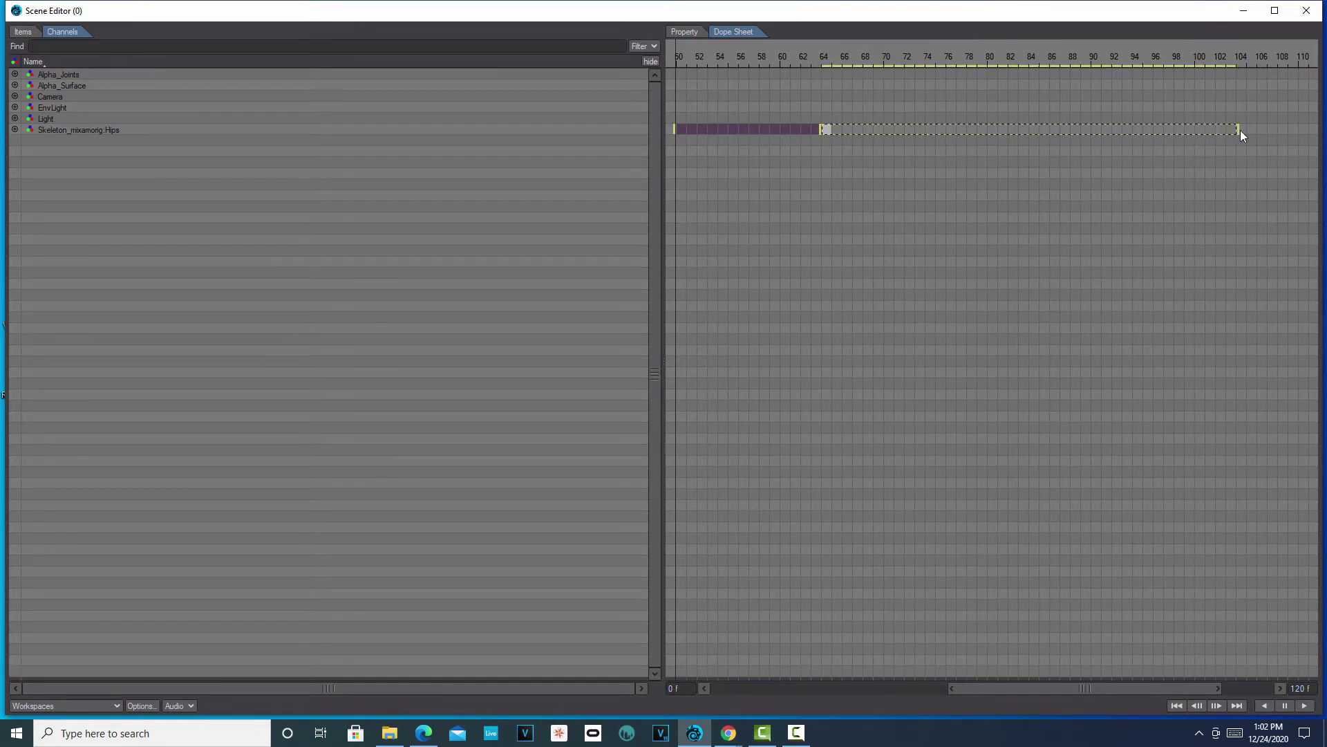
{"action": "right_click", "coordinate": [826, 130]}
{"action": "mouse_move", "coordinate": [835, 160]}
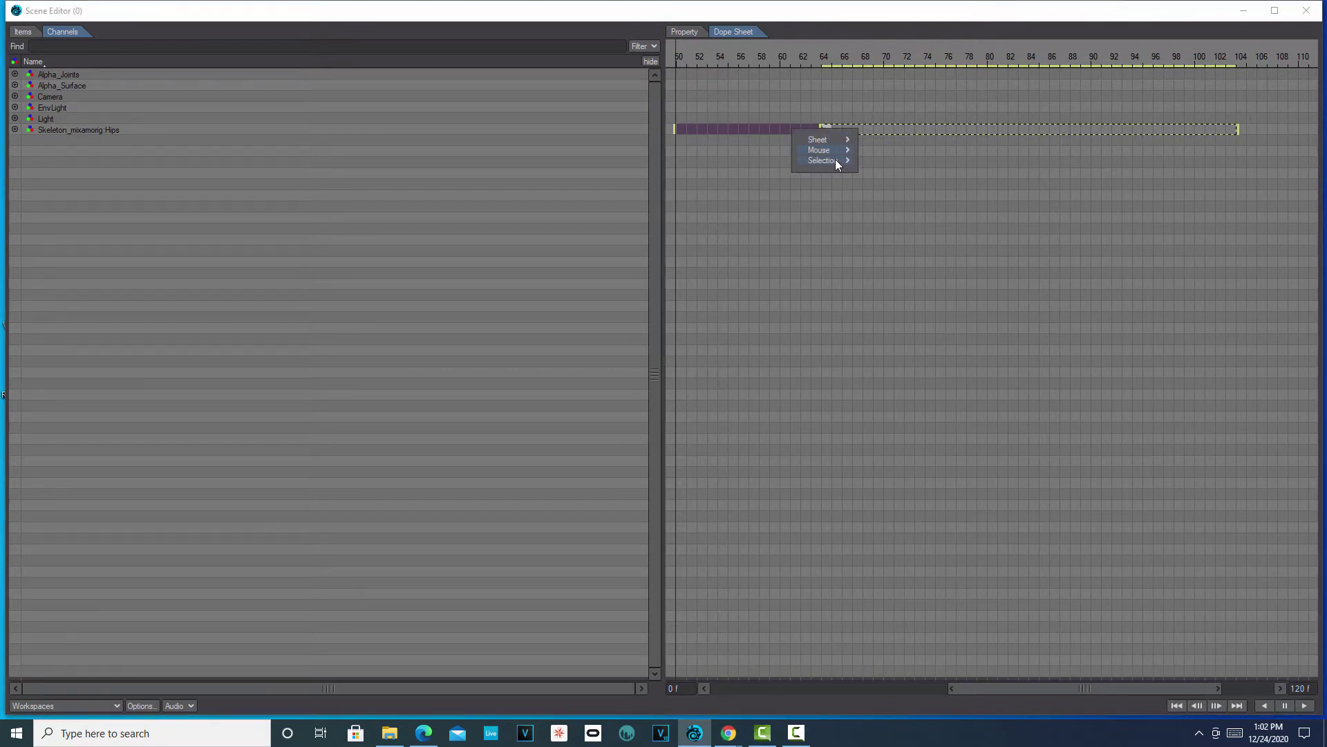
{"action": "left_click", "coordinate": [893, 265]}
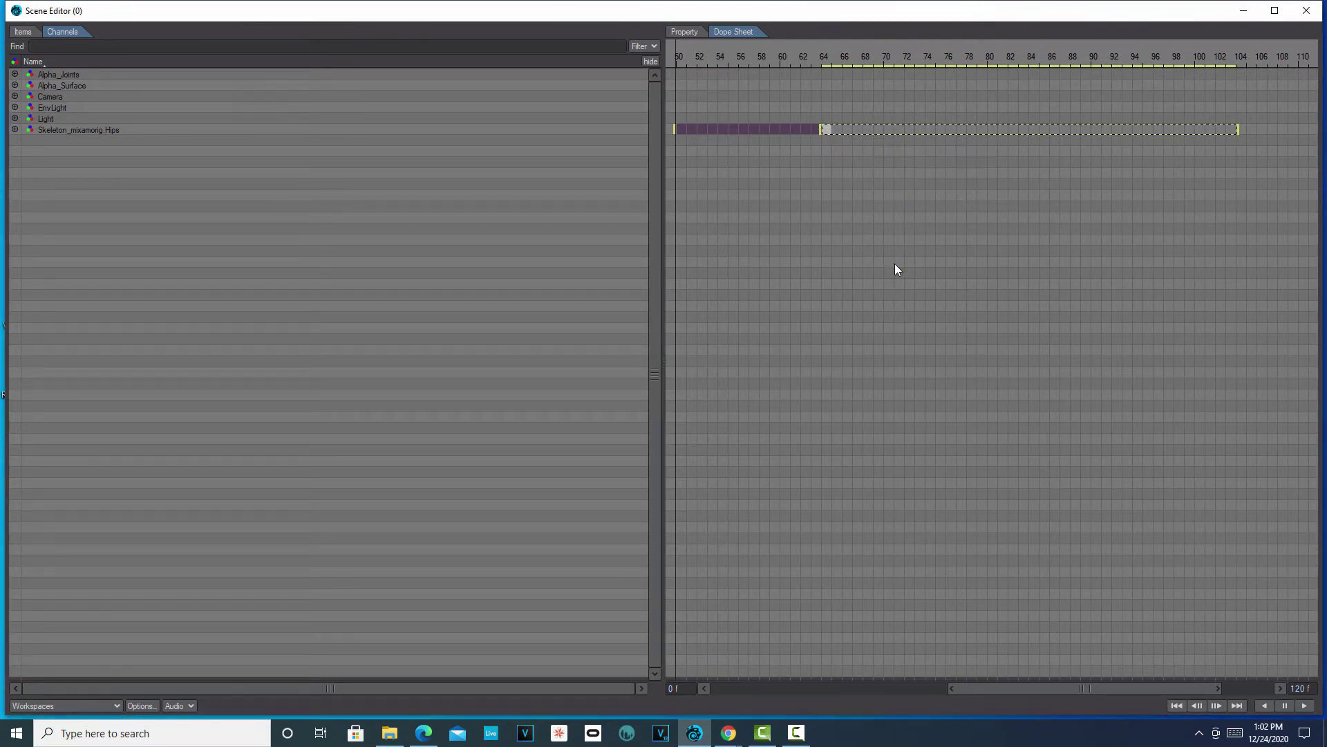
{"action": "left_click_drag", "start_coordinate": [1238, 130], "coordinate": [1177, 131]}
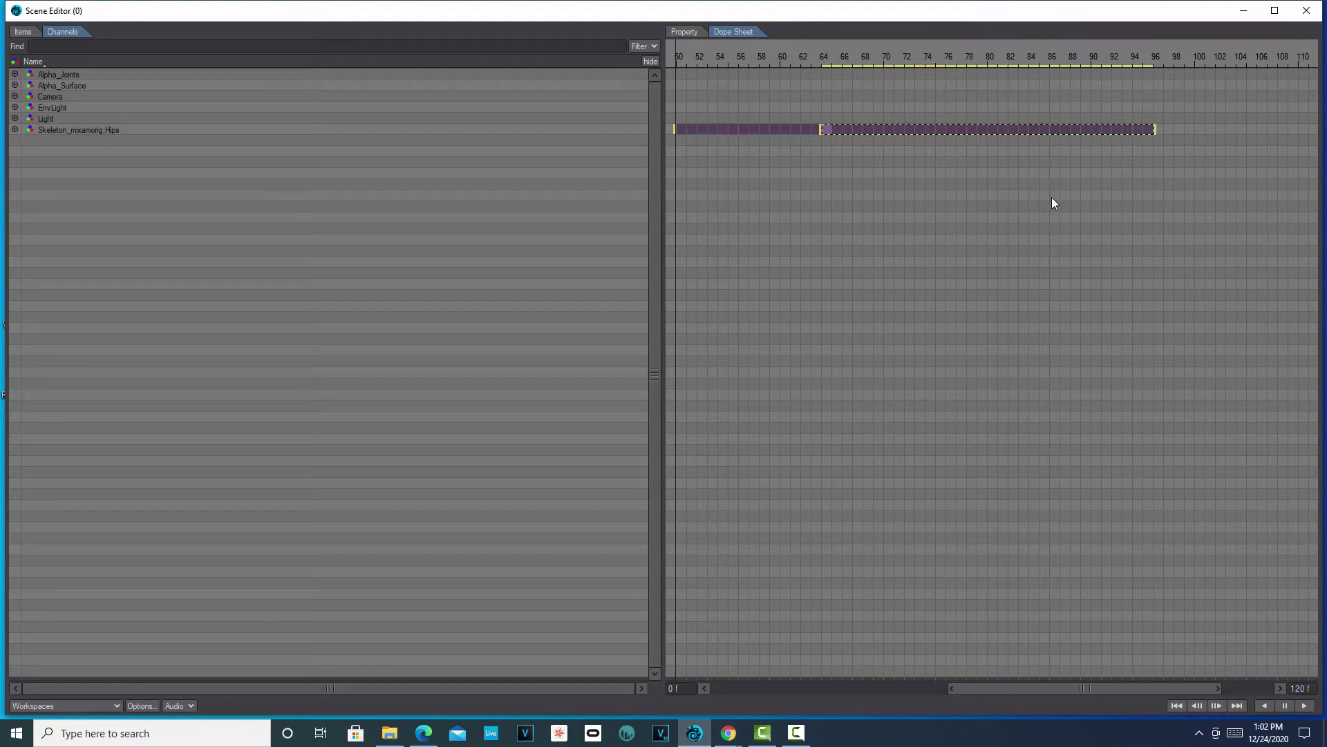
{"action": "left_click", "coordinate": [1244, 13]}
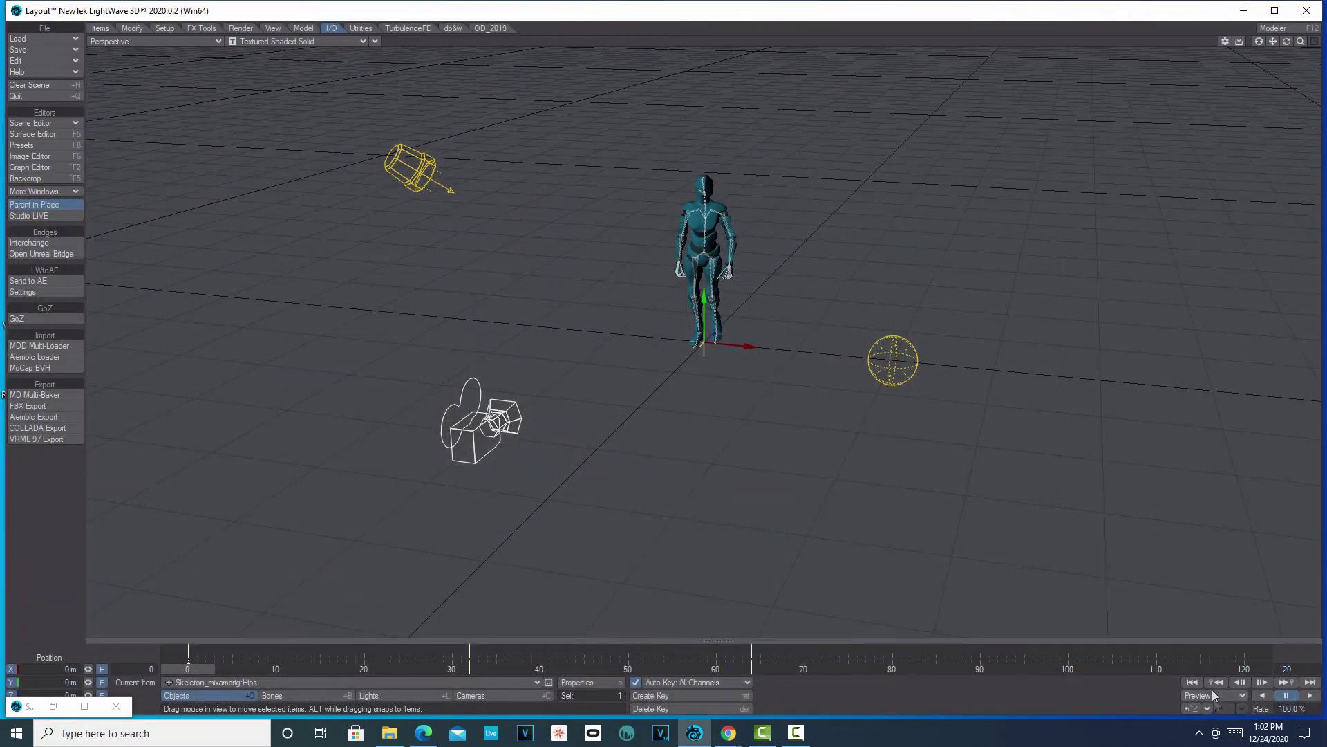
{"action": "left_click", "coordinate": [1315, 699]}
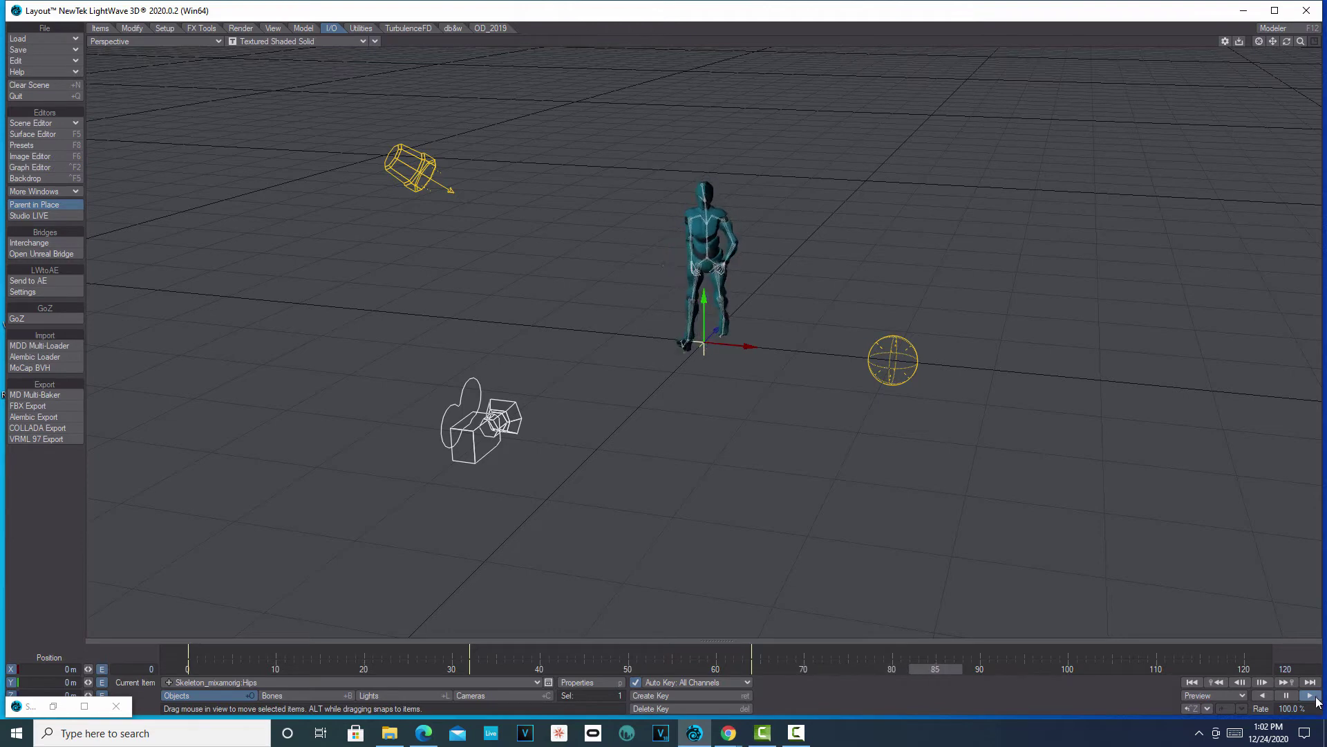
{"action": "left_click", "coordinate": [1287, 696]}
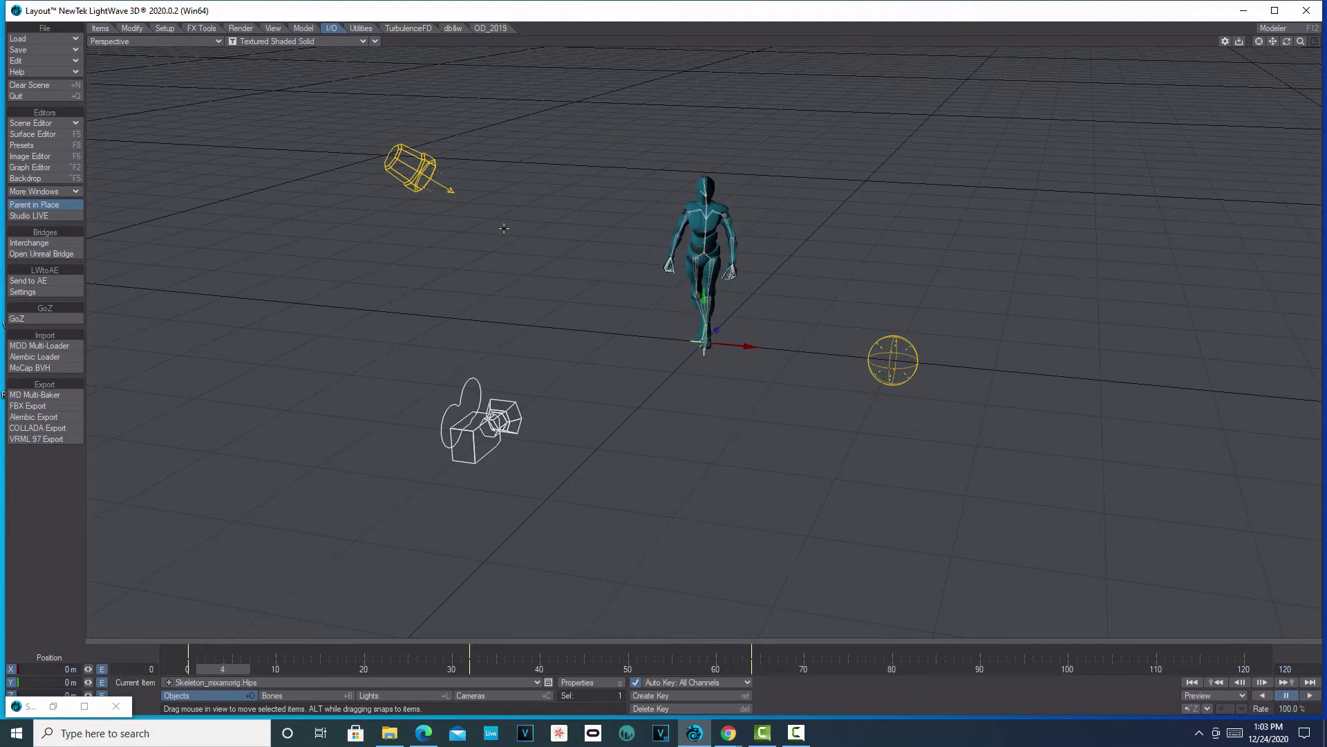
{"action": "key", "text": "o"}
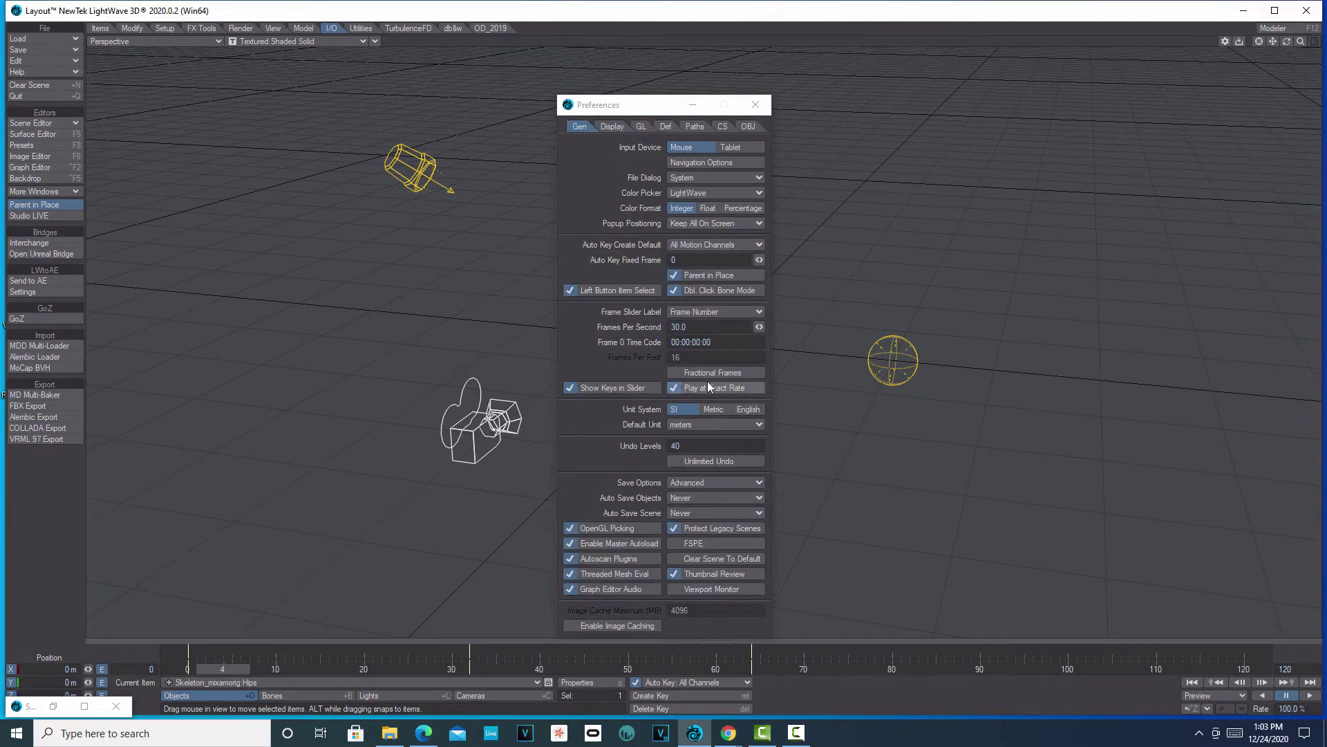
{"action": "left_click", "coordinate": [756, 104]}
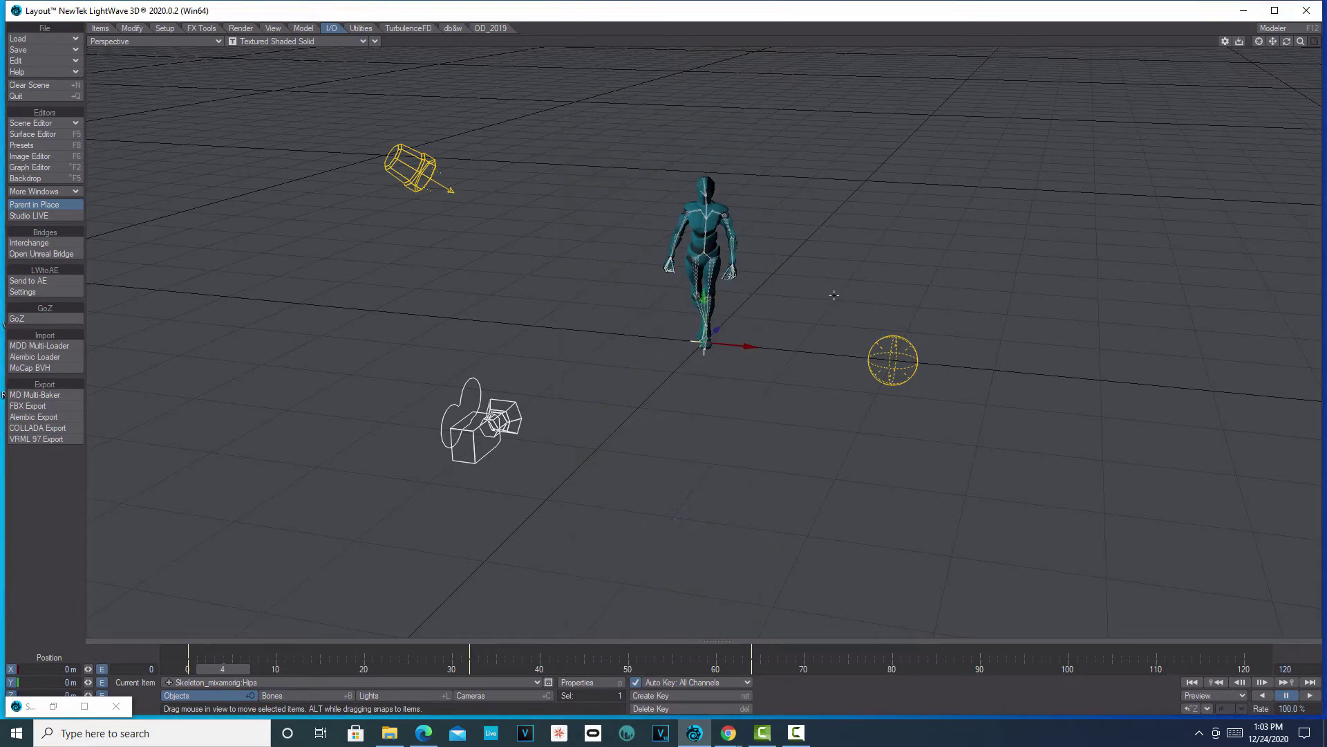
{"action": "left_click", "coordinate": [50, 123]}
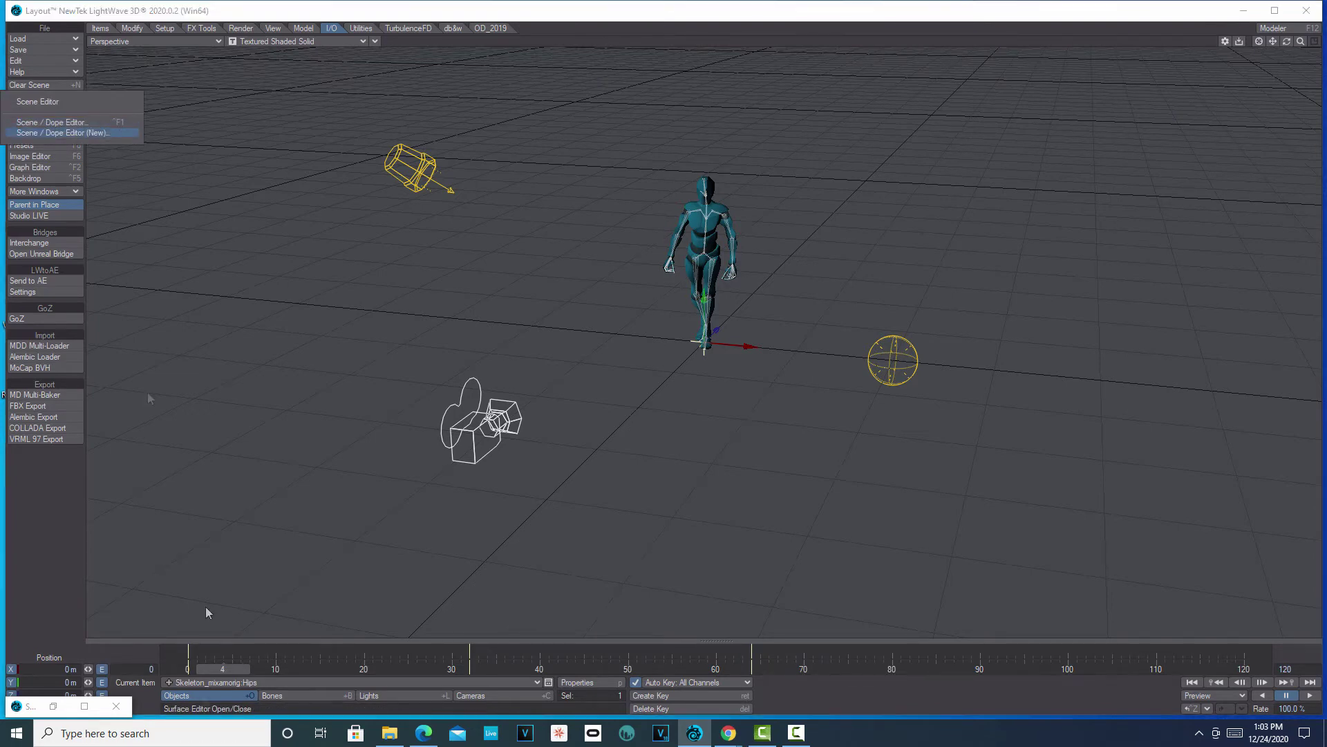
- Select all 67 bones of the current object and make them actor001 in the Motion Mixer
{"action": "left_click", "coordinate": [49, 103]}
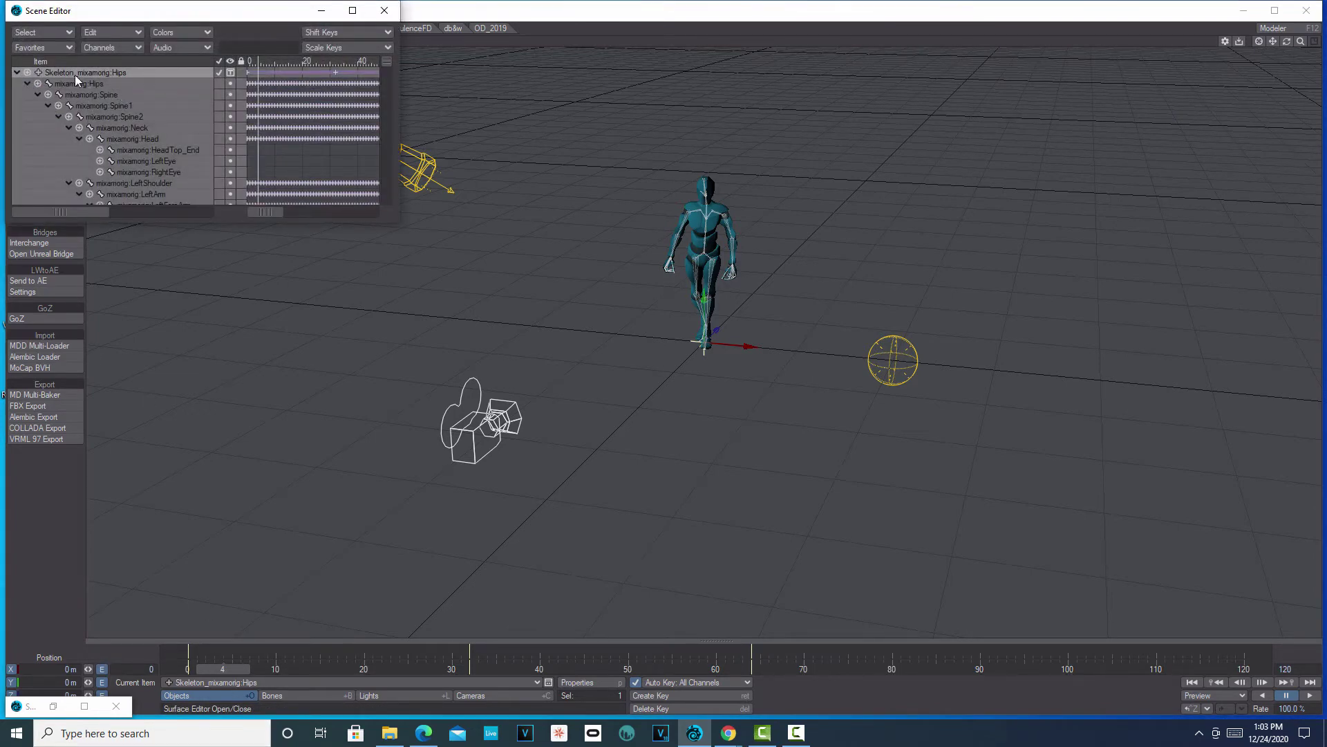
{"action": "left_click", "coordinate": [56, 29]}
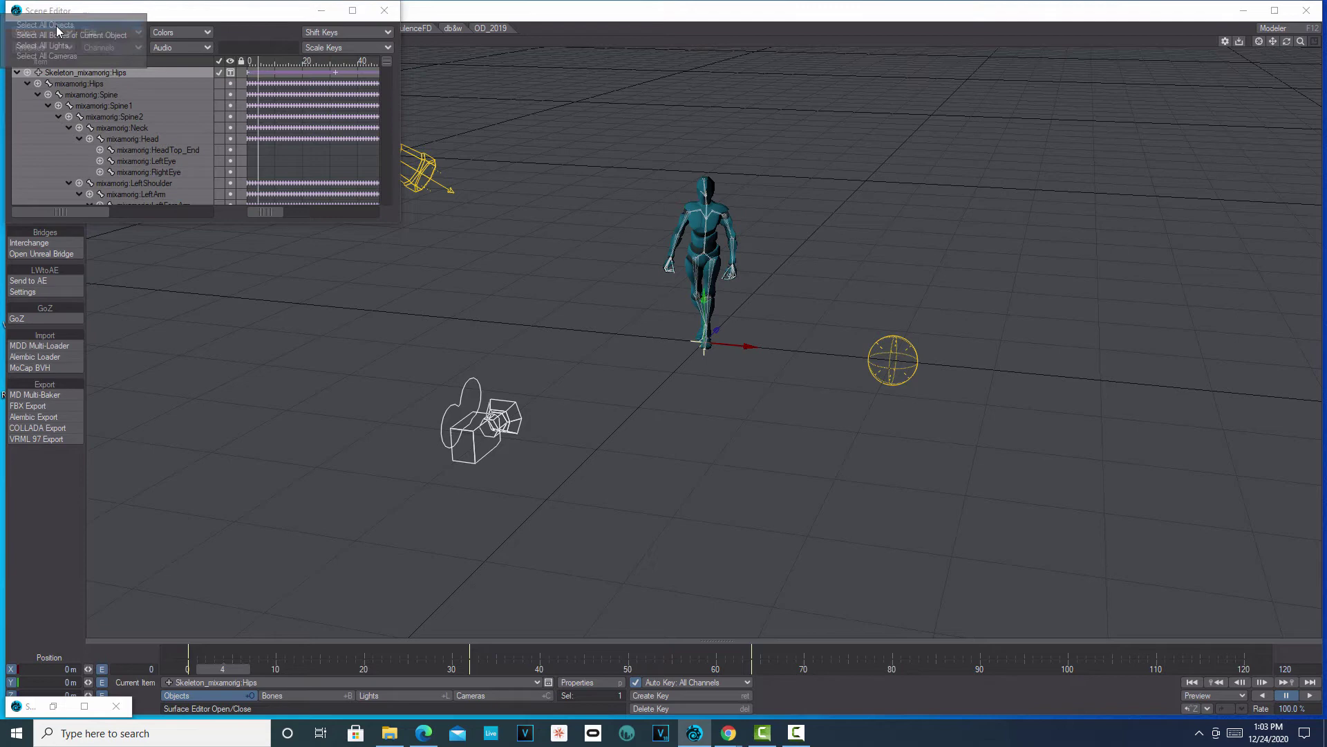
{"action": "left_click", "coordinate": [90, 39]}
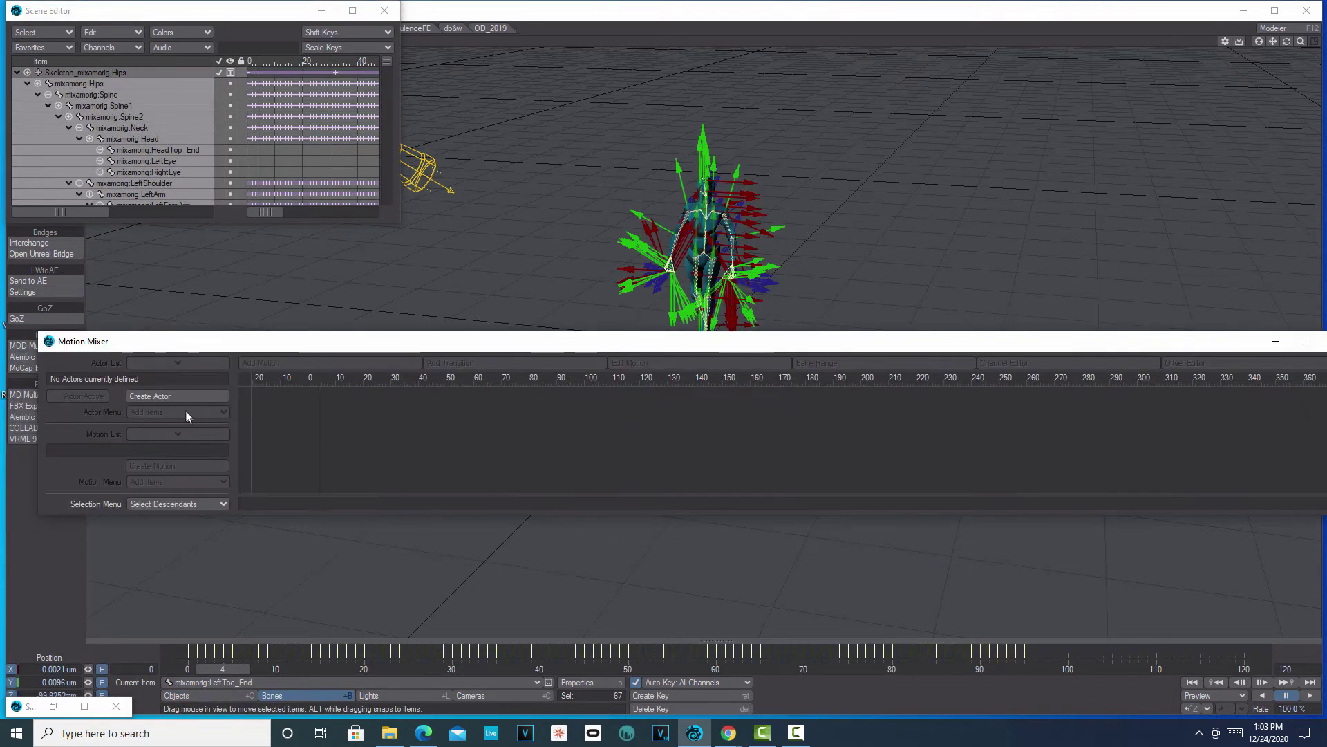
{"action": "left_click", "coordinate": [179, 397]}
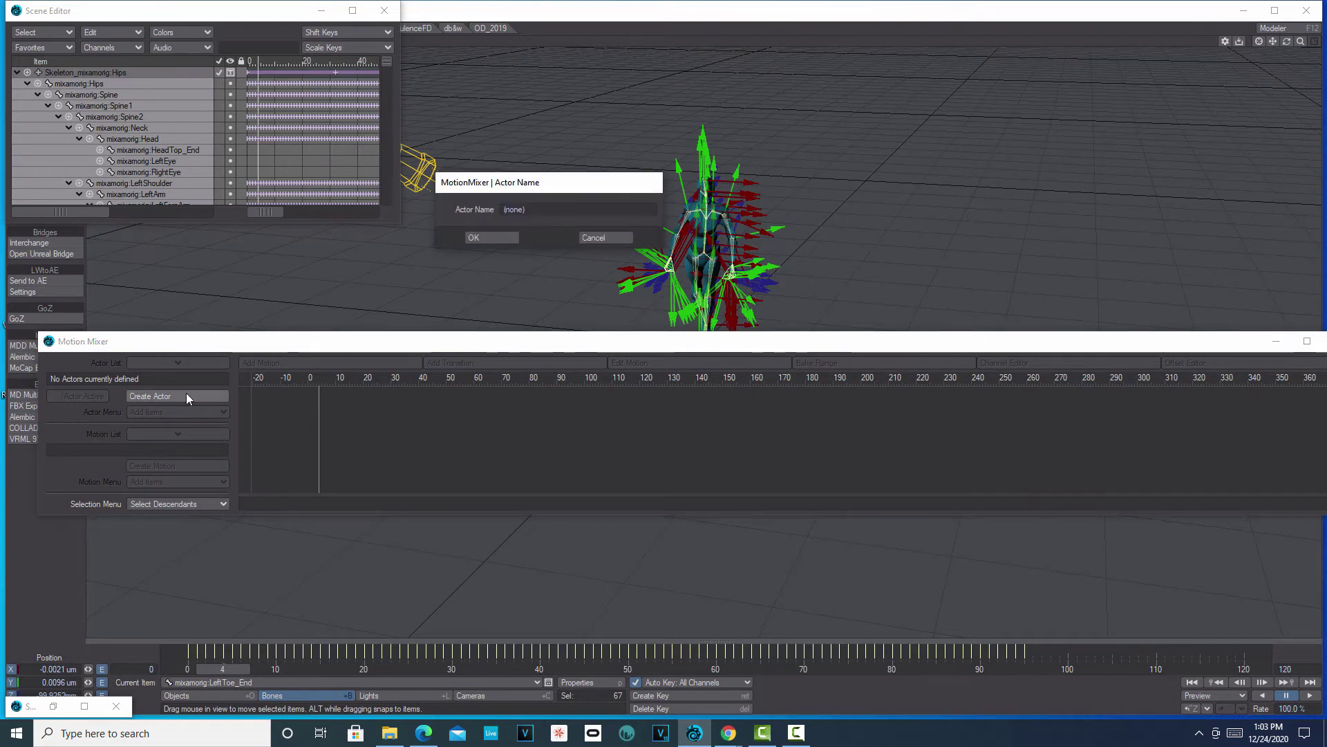
{"action": "left_click", "coordinate": [496, 238]}
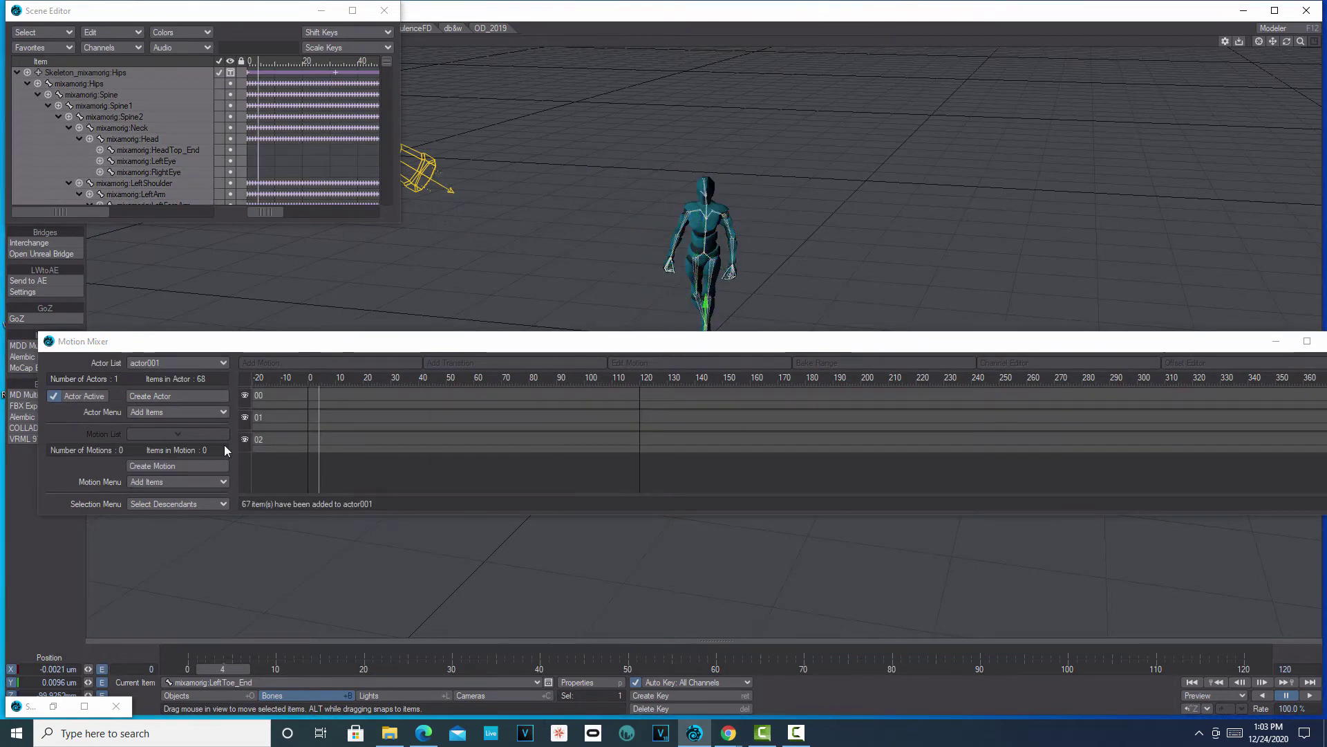
{"action": "left_click", "coordinate": [202, 467]}
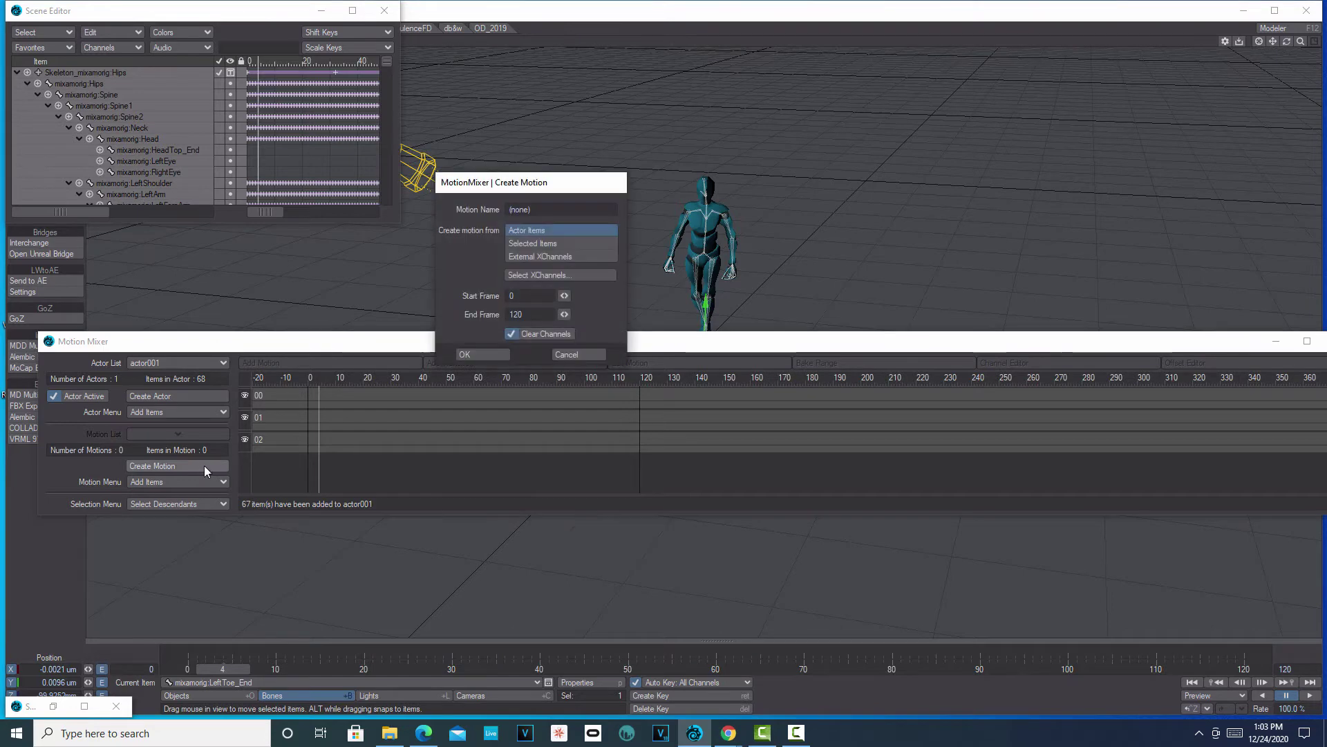
- Create a motion named bottom_movement with End Frame 100
{"action": "left_click", "coordinate": [538, 315]}
{"action": "type", "text": "100"}
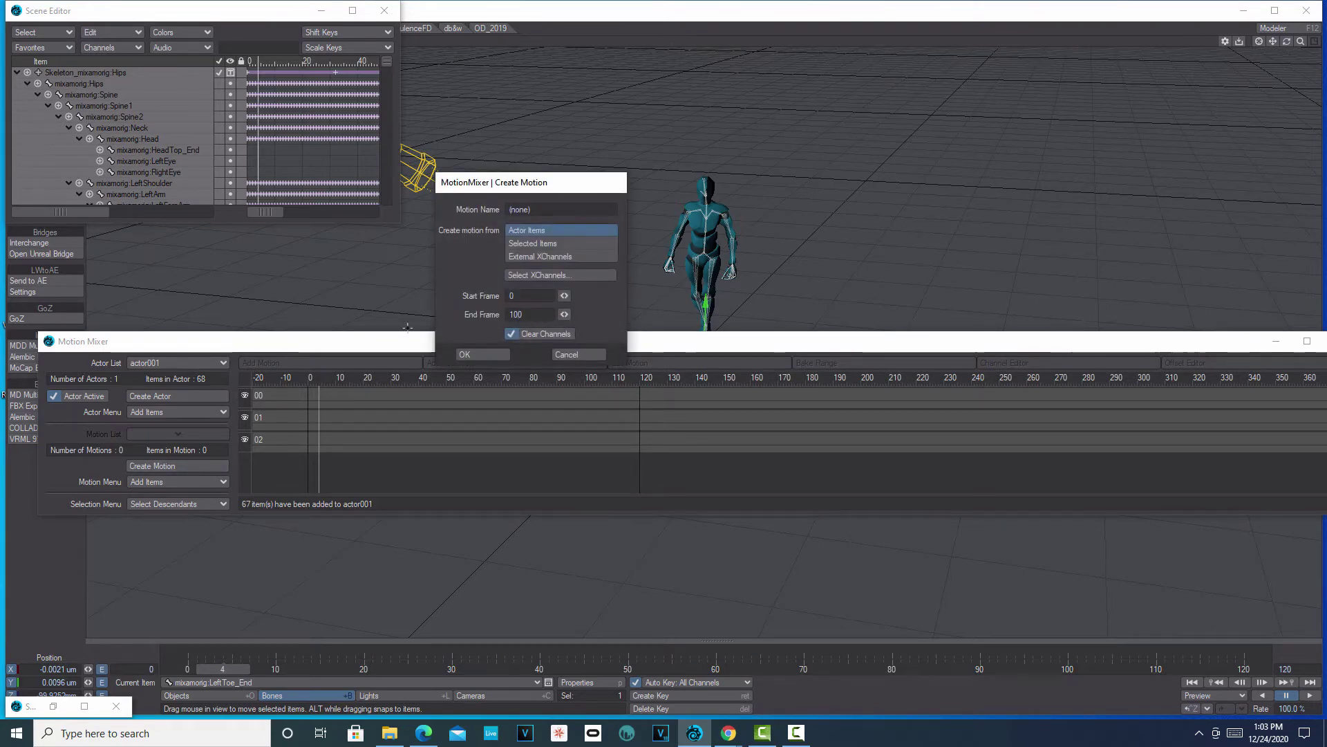
{"action": "left_click", "coordinate": [557, 210]}
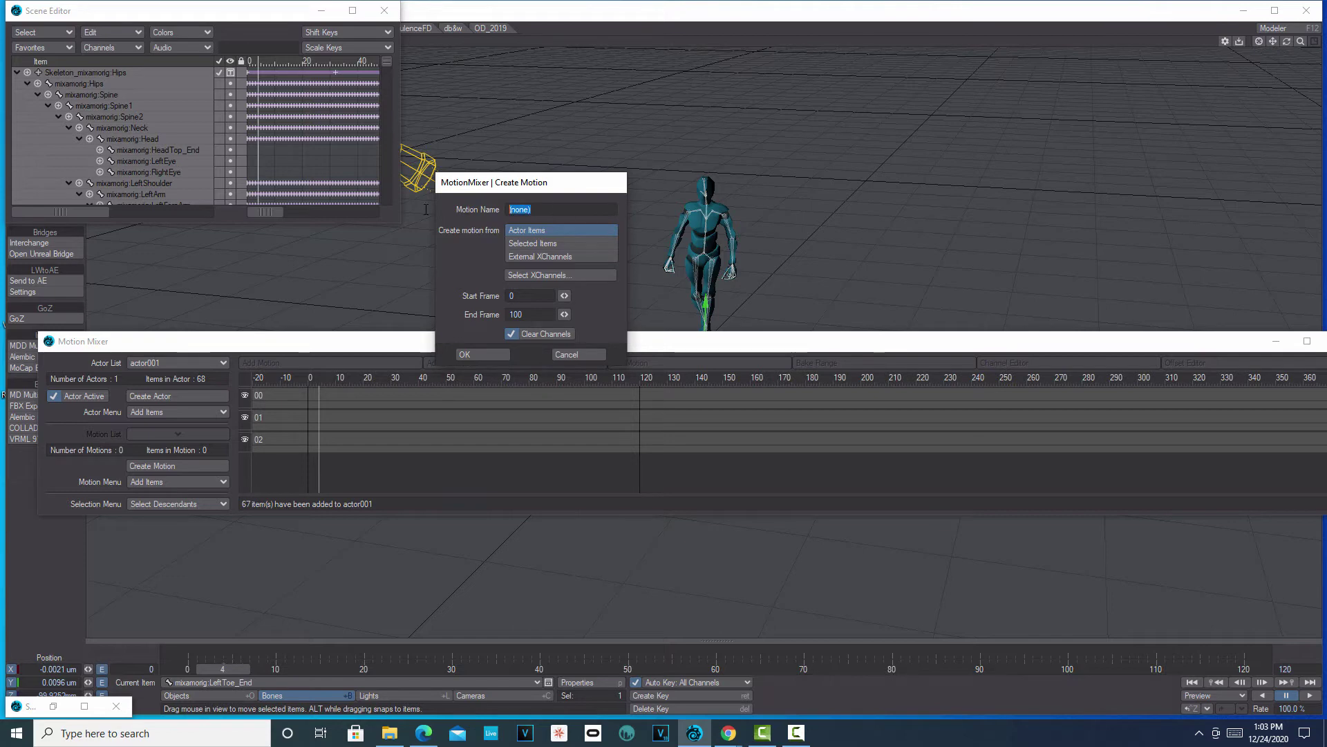
{"action": "type", "text": "bottom_wa"}
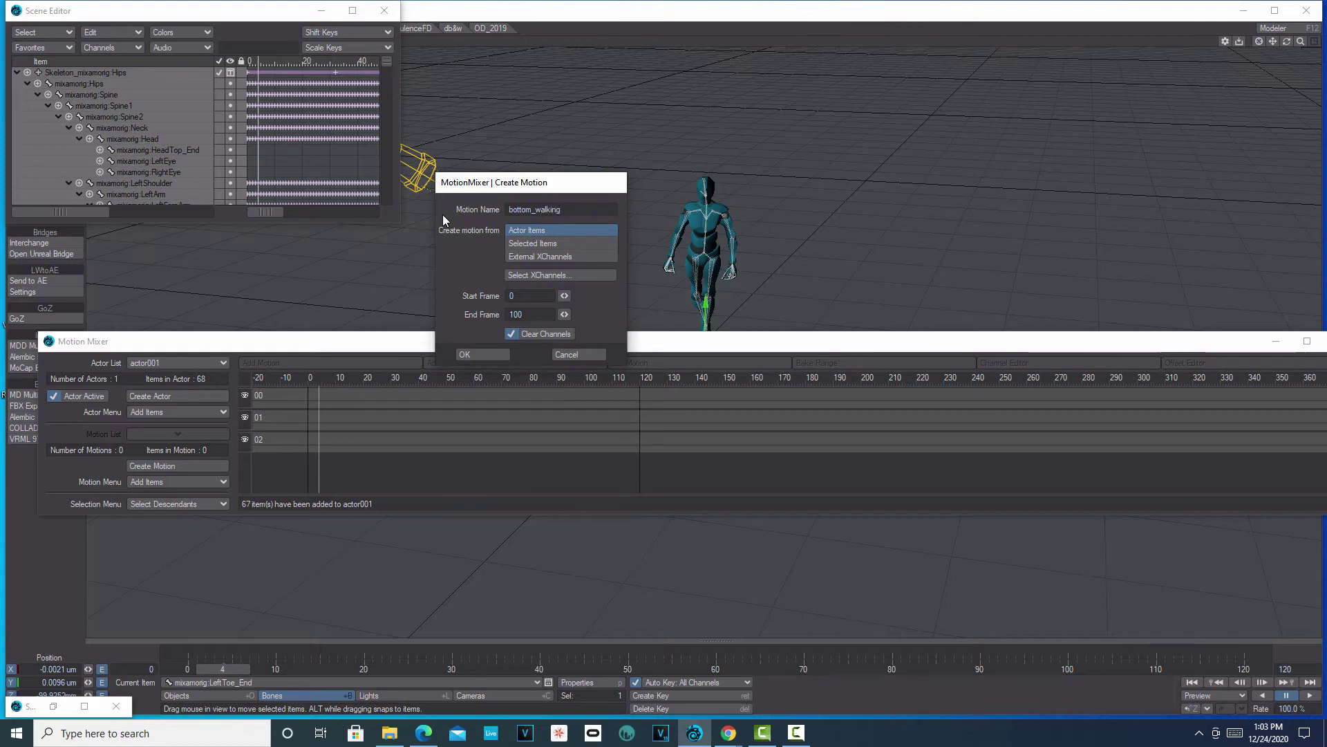
{"action": "type", "text": "lk"}
{"action": "key", "text": "BackSpace"}
{"action": "key", "text": "BackSpace"}
{"action": "key", "text": "BackSpace"}
{"action": "key", "text": "BackSpace"}
{"action": "type", "text": "movement"}
{"action": "left_click", "coordinate": [470, 354]}
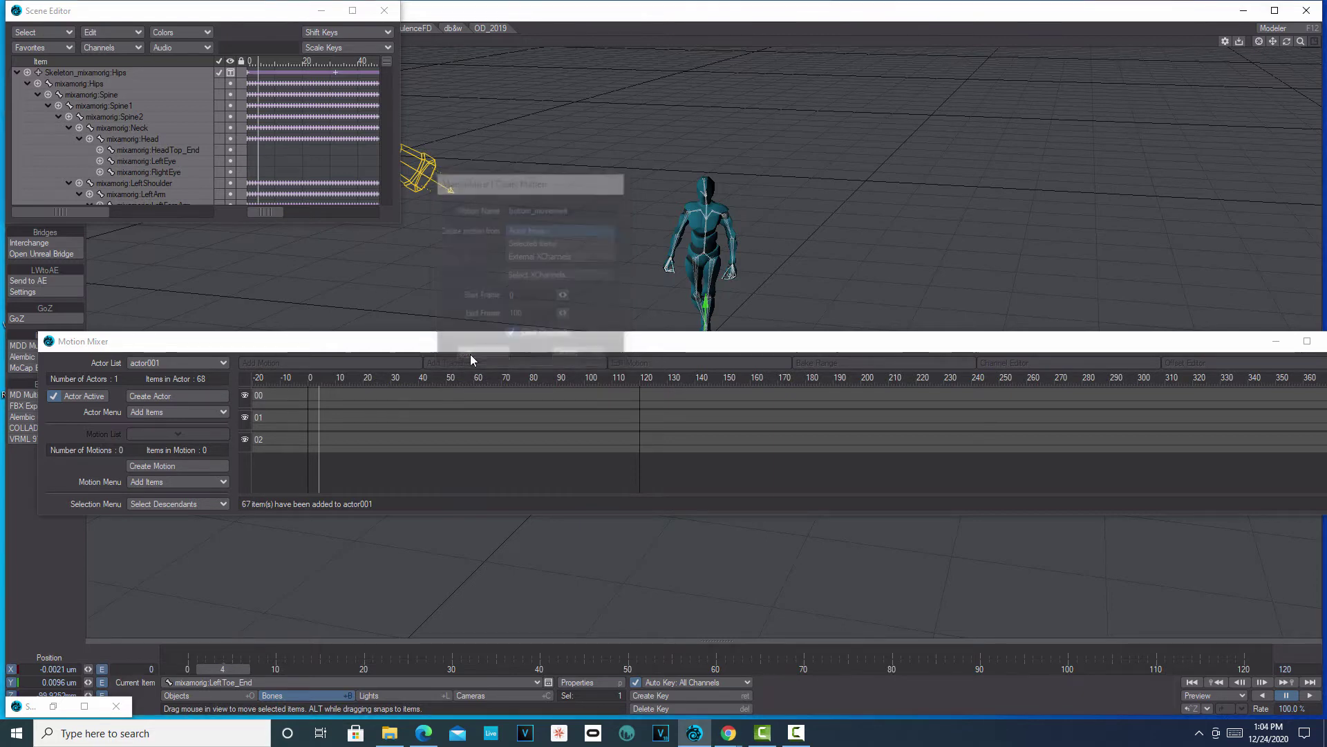
- Save bottom_movement to a motion file, then close the Motion Mixer and Scene Editor
{"action": "left_click", "coordinate": [222, 483]}
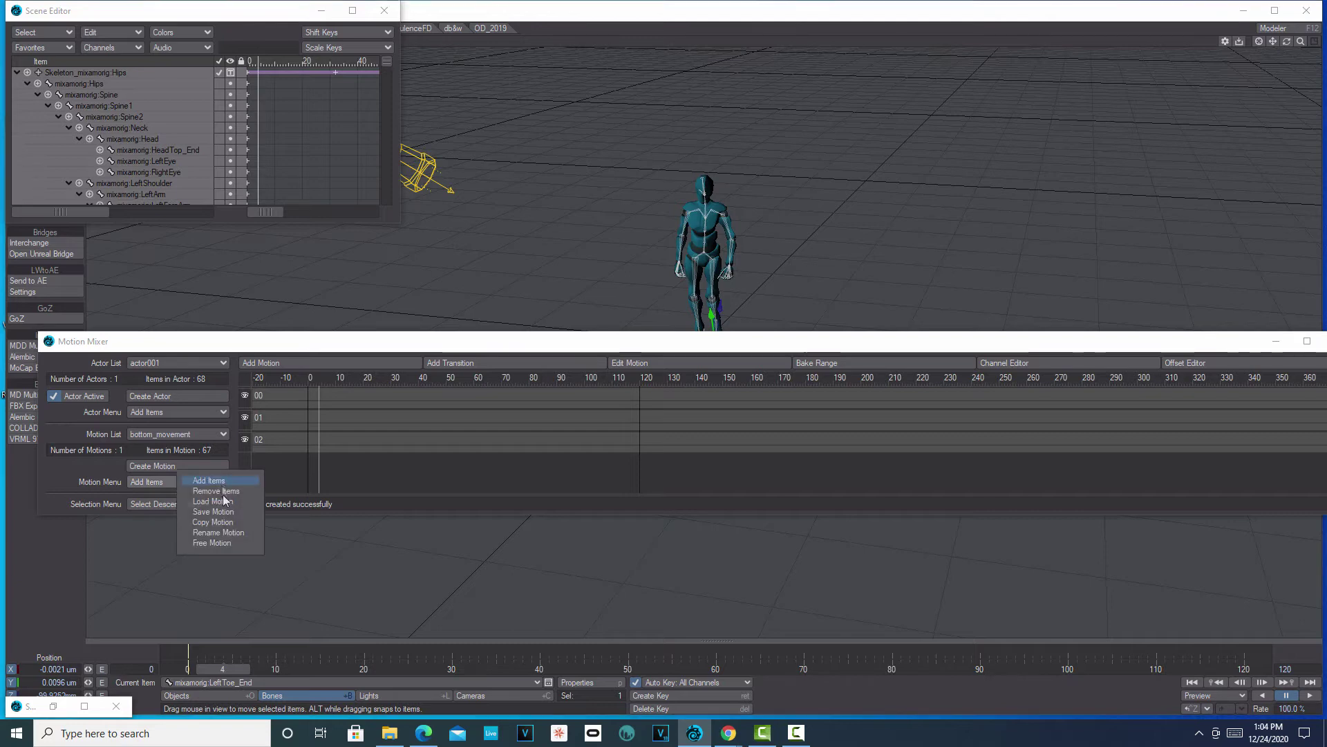
{"action": "left_click", "coordinate": [230, 512]}
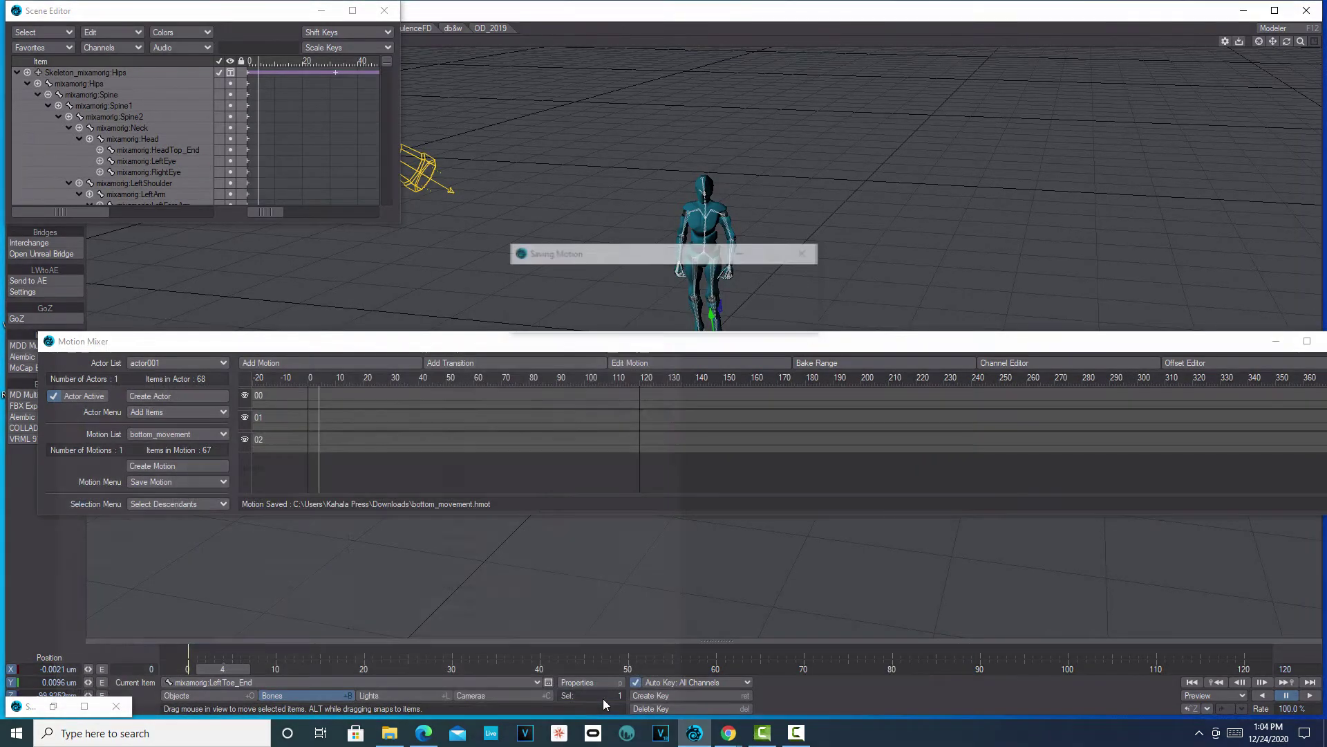
{"action": "left_click_drag", "start_coordinate": [949, 346], "coordinate": [777, 363]}
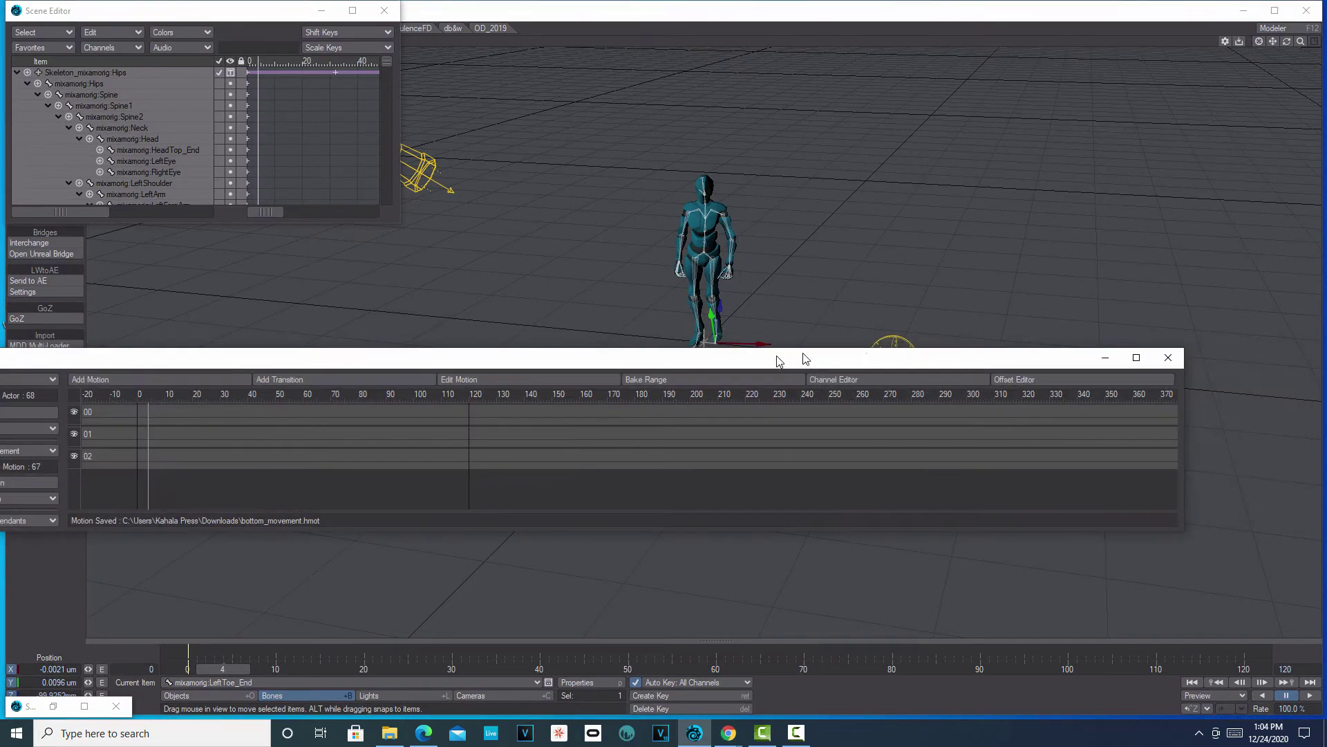
{"action": "left_click", "coordinate": [1169, 360]}
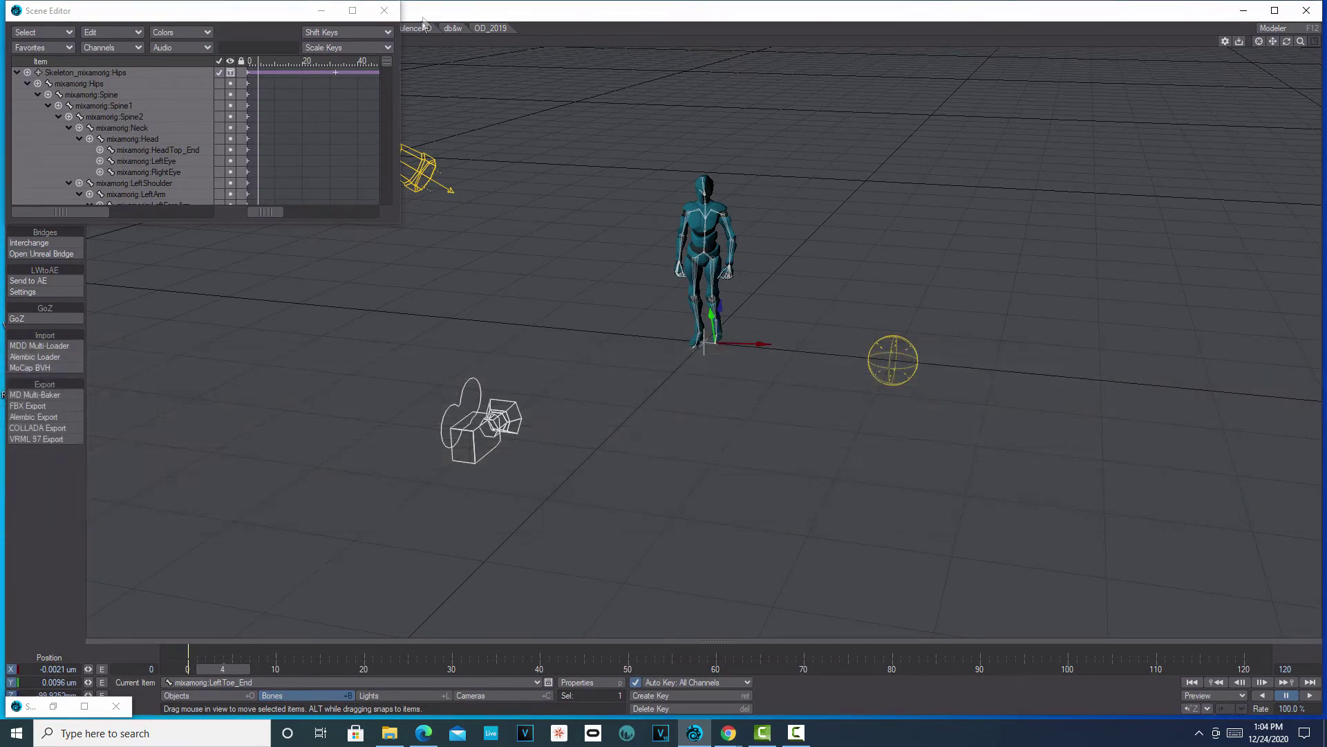
{"action": "left_click", "coordinate": [385, 10]}
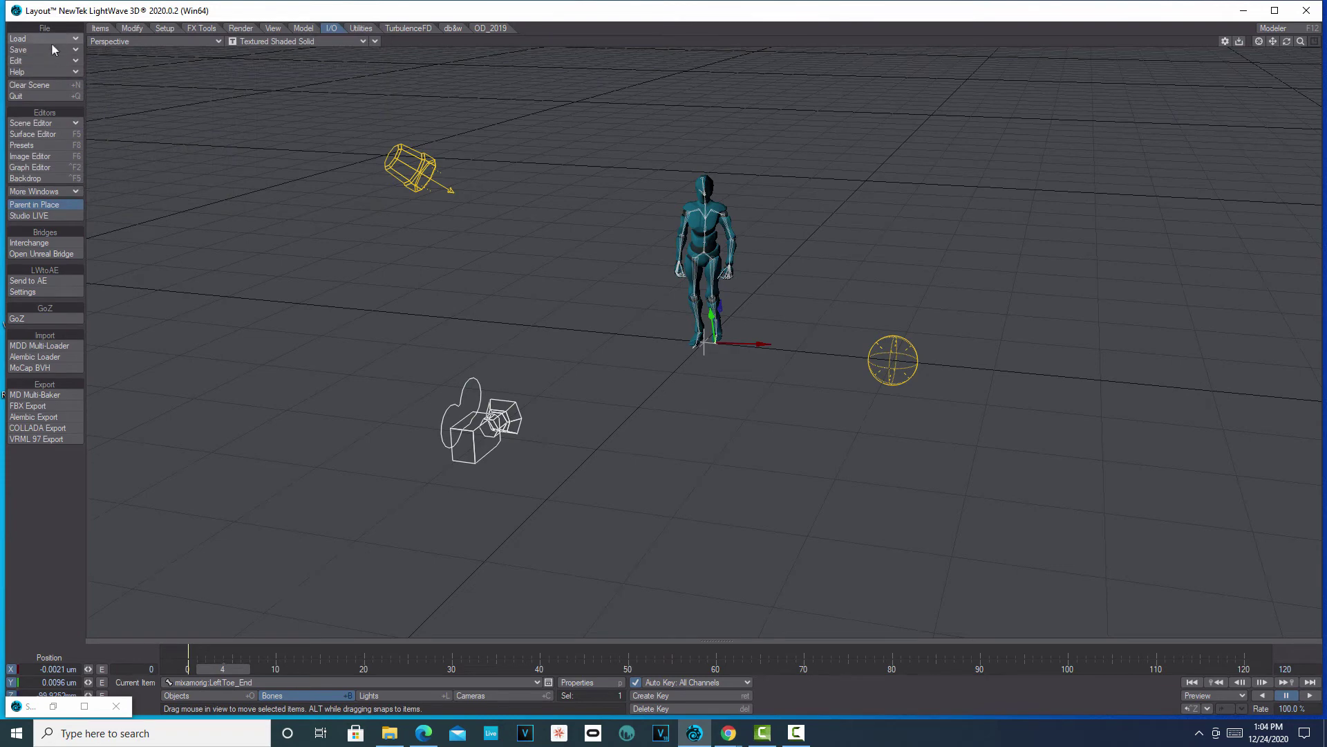
- Clear the scene without saving, removing the walking character
{"action": "left_click", "coordinate": [52, 84]}
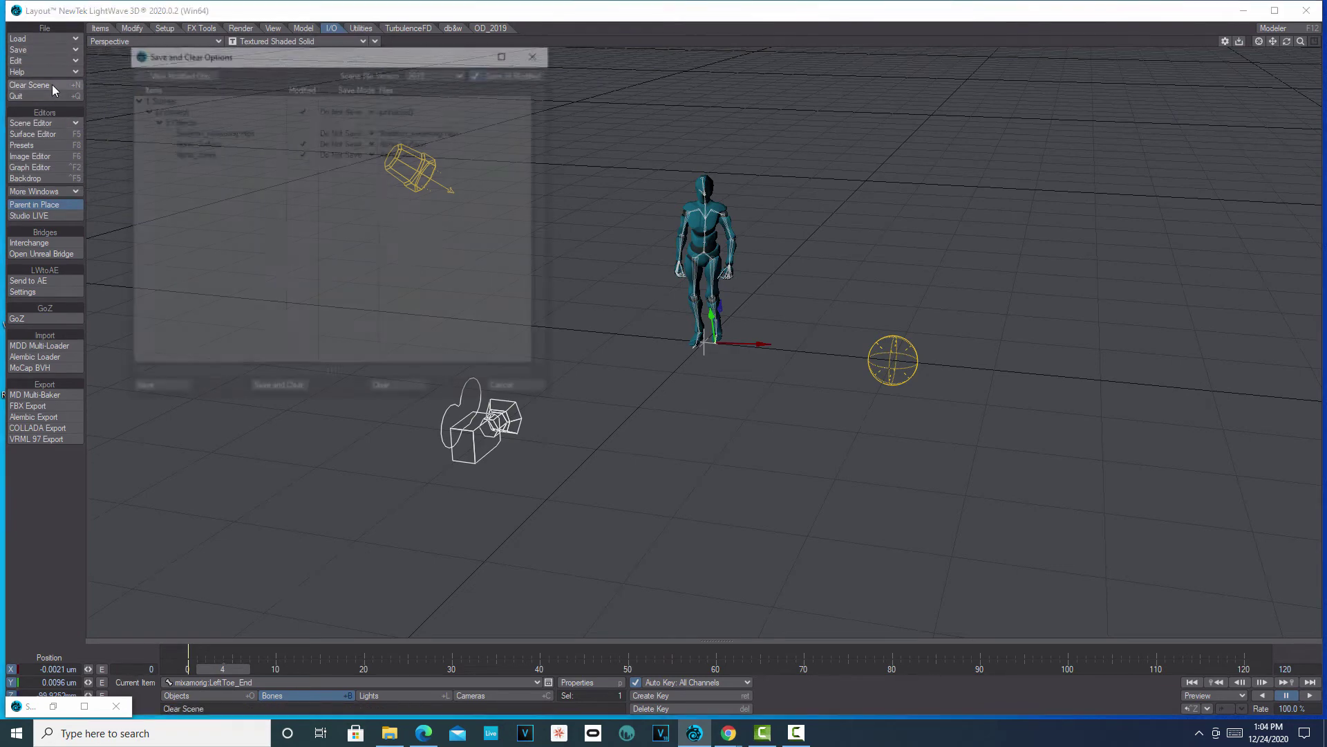
{"action": "left_click", "coordinate": [386, 391]}
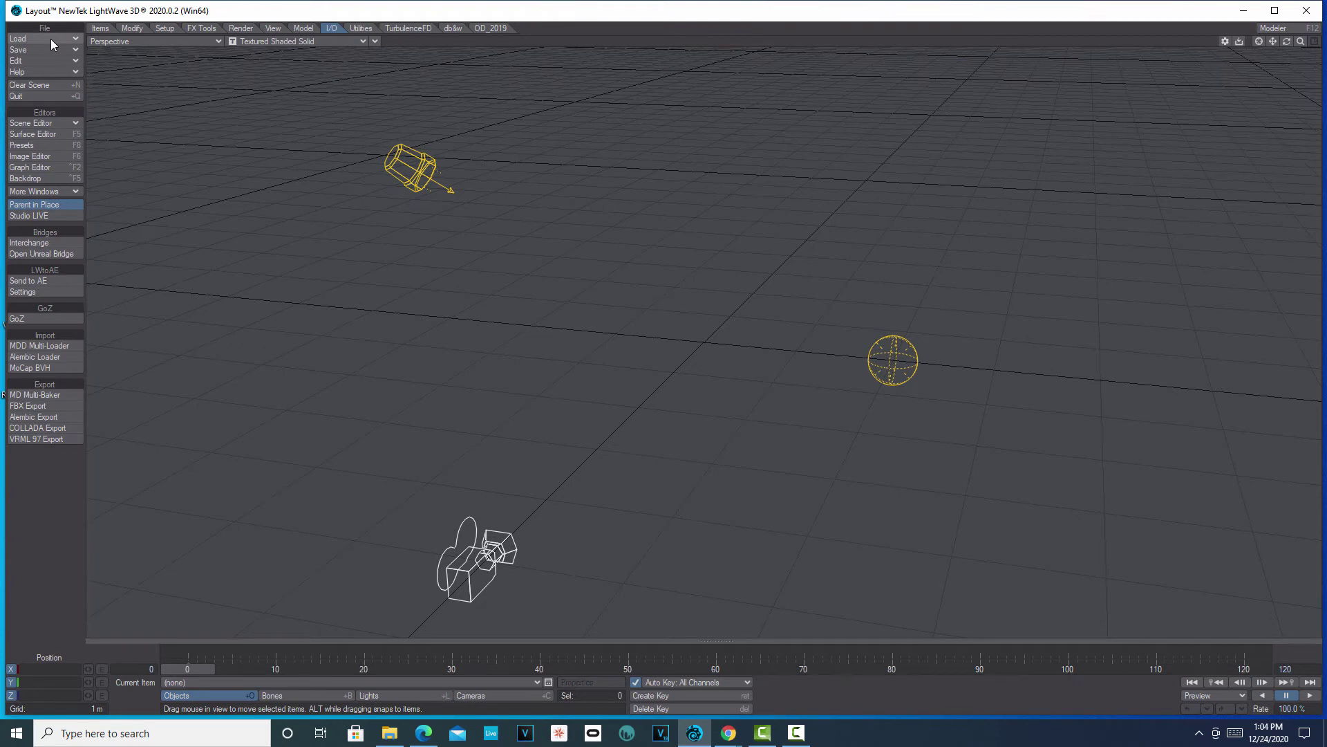
- Read the ybot (1).fbx file into Interchange
{"action": "left_click", "coordinate": [40, 242]}
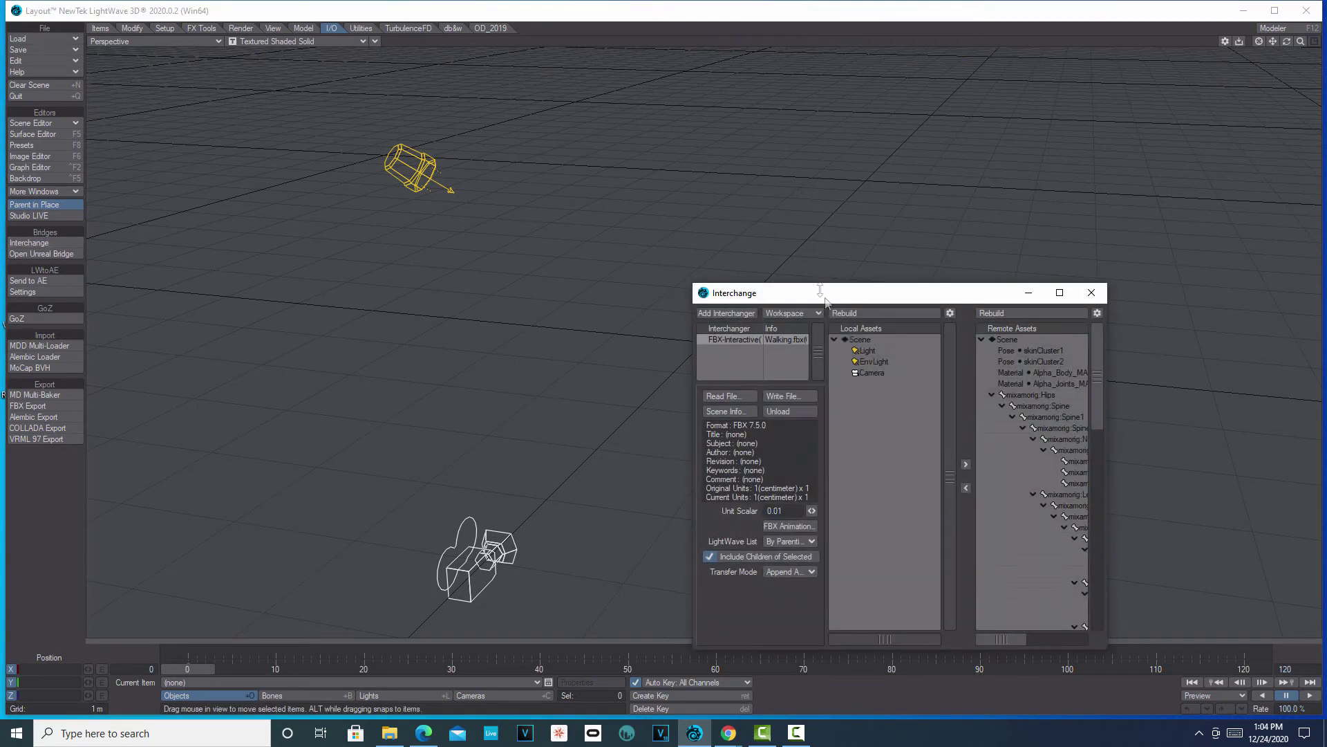
{"action": "left_click_drag", "start_coordinate": [820, 289], "coordinate": [821, 138]}
{"action": "left_click", "coordinate": [727, 253]}
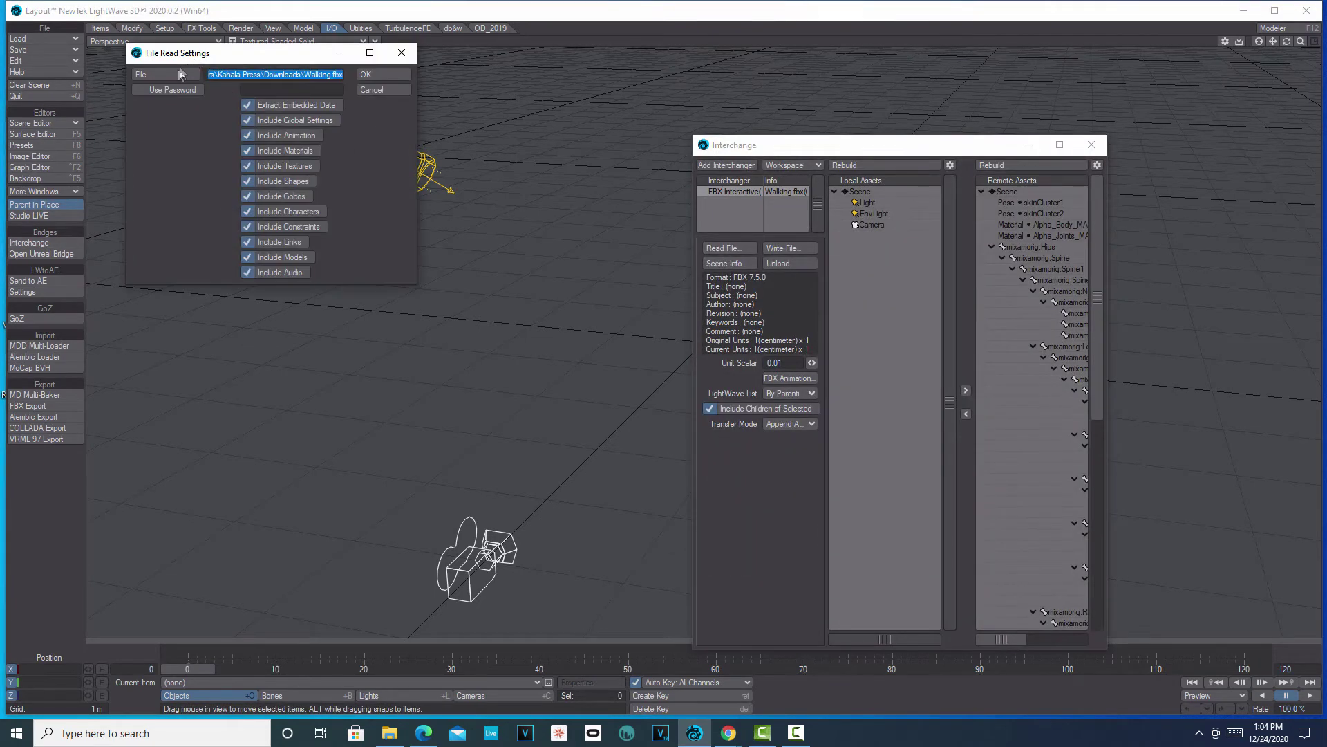
{"action": "left_click", "coordinate": [177, 74]}
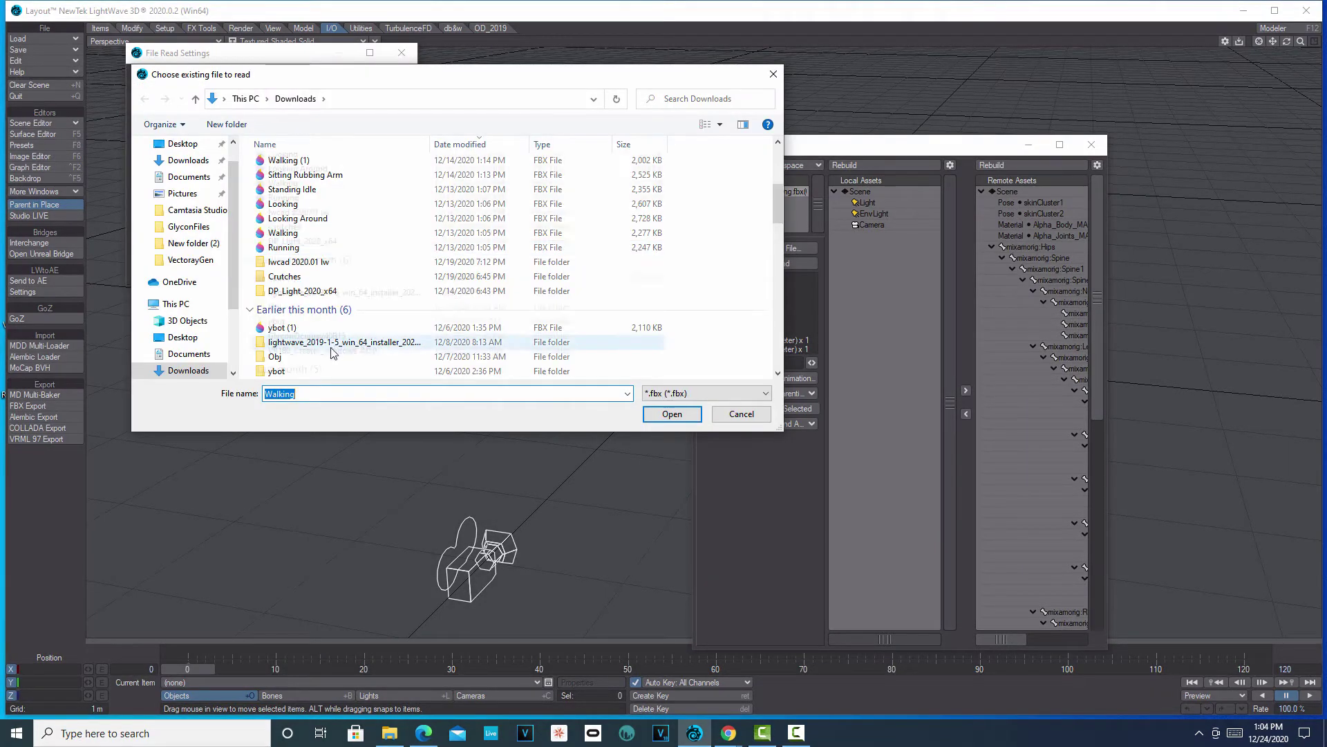
{"action": "scroll", "coordinate": [484, 276], "scroll_direction": "down", "scroll_amount": 2}
{"action": "left_click", "coordinate": [346, 278]}
{"action": "left_click", "coordinate": [673, 414]}
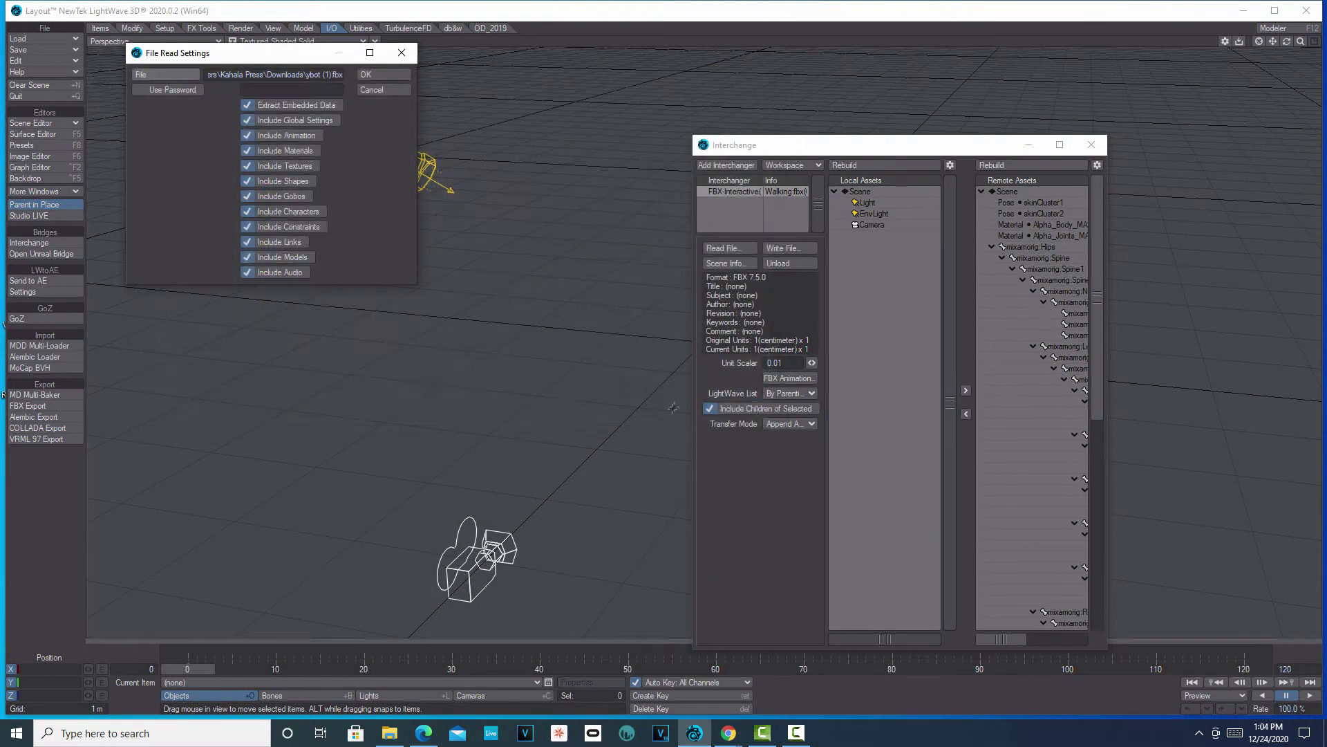
- Transfer the T-posed ybot character into the scene and set the start frame to 0
{"action": "left_click", "coordinate": [386, 74]}
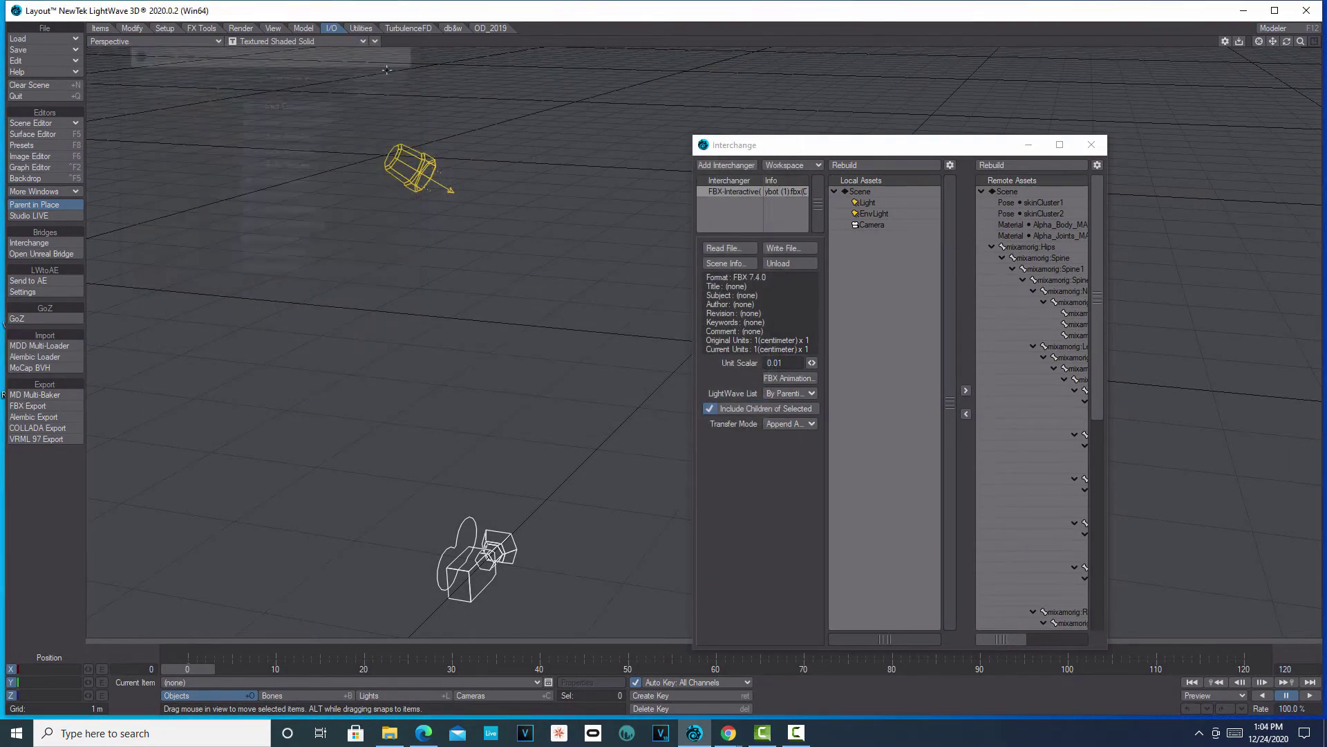
{"action": "left_click", "coordinate": [966, 415]}
{"action": "left_click", "coordinate": [966, 415]}
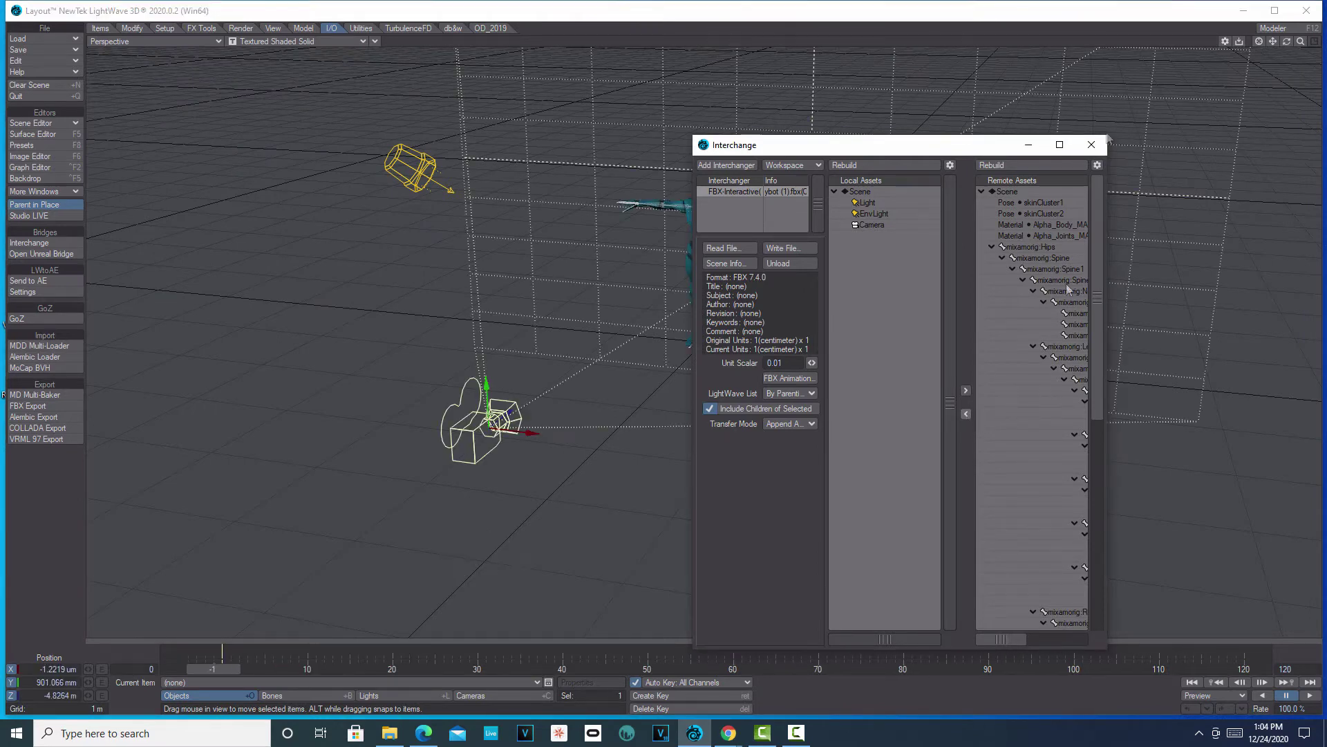
{"action": "left_click", "coordinate": [1092, 145]}
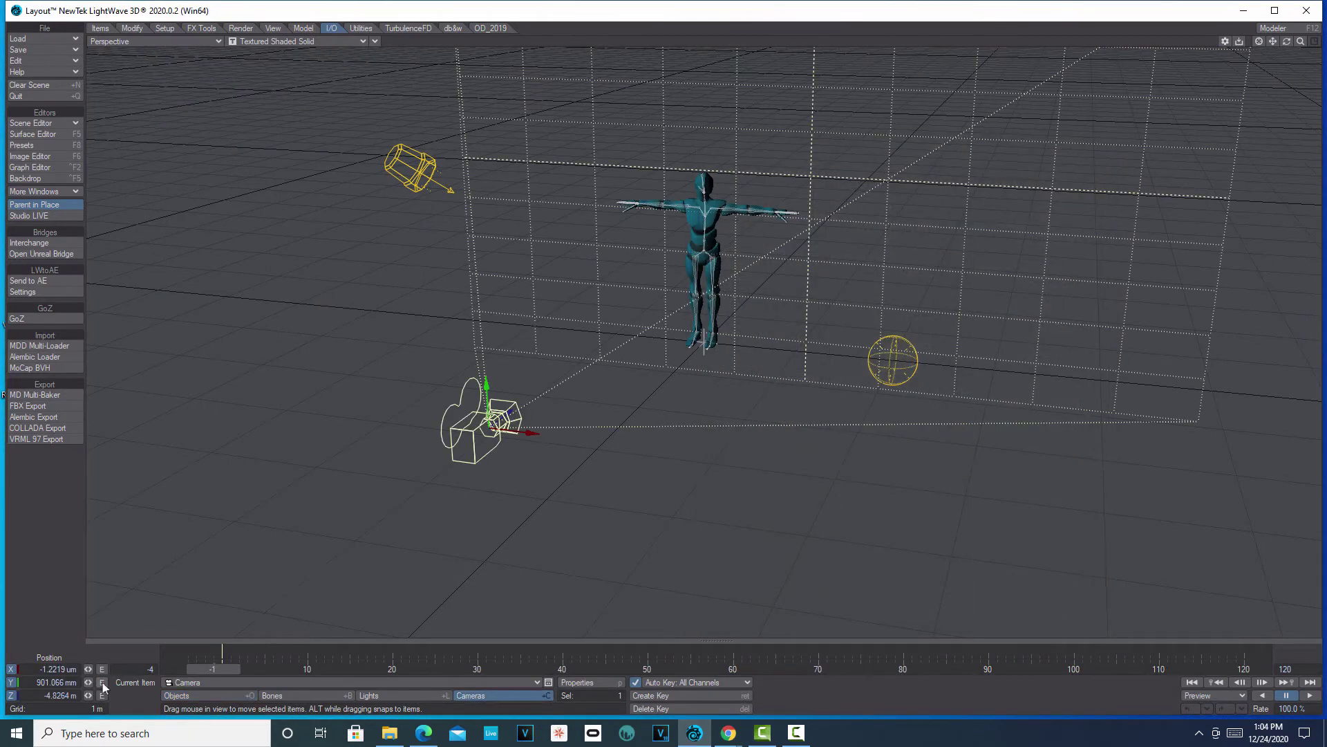
{"action": "type", "text": "0"}
{"action": "key", "text": "Tab"}
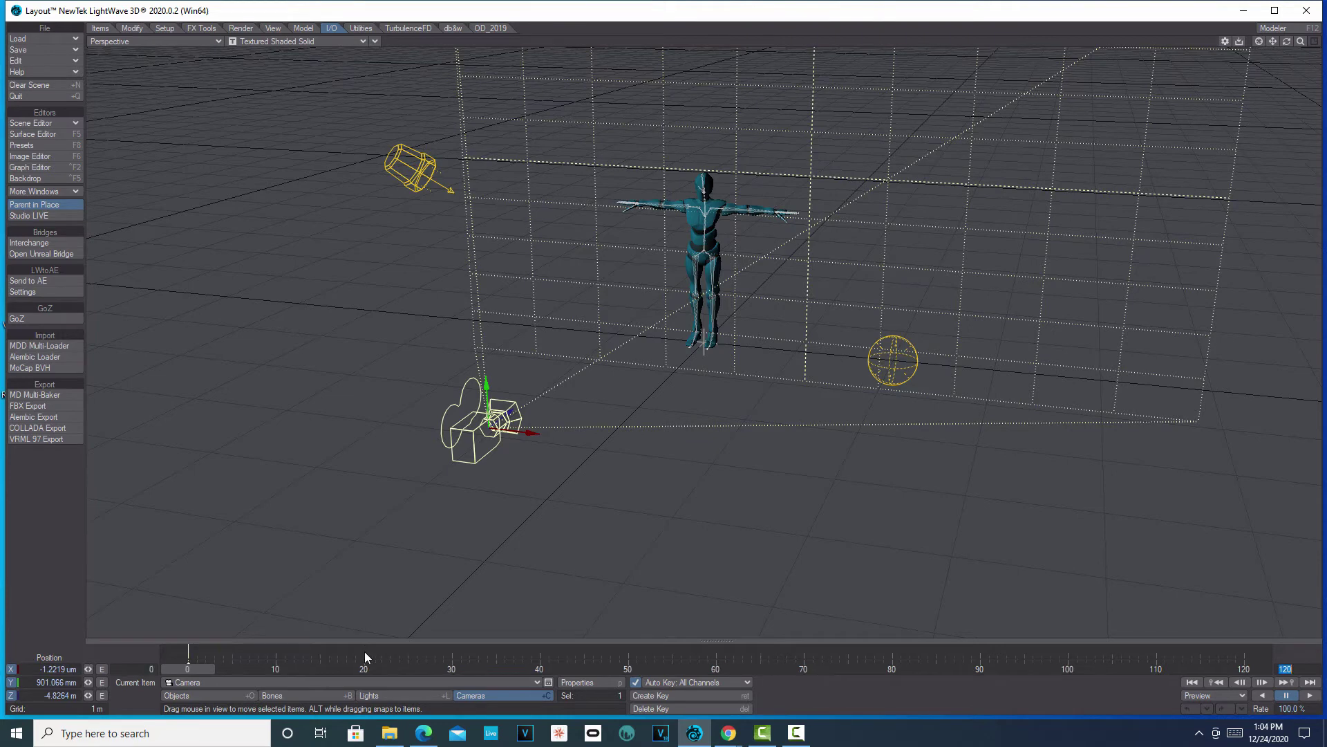
- Make Skeleton_mixamorig:Hips the current object
{"action": "left_click", "coordinate": [214, 695]}
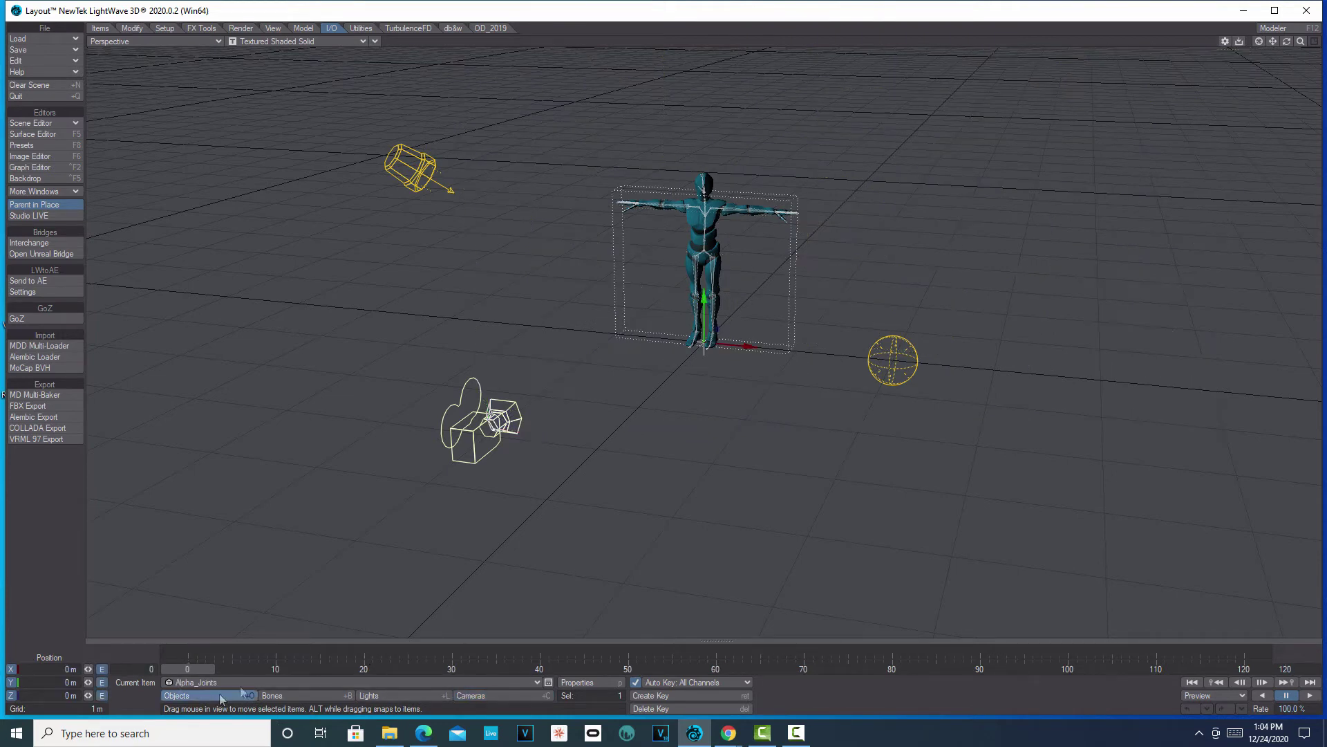
{"action": "left_click", "coordinate": [492, 683]}
{"action": "left_click", "coordinate": [495, 663]}
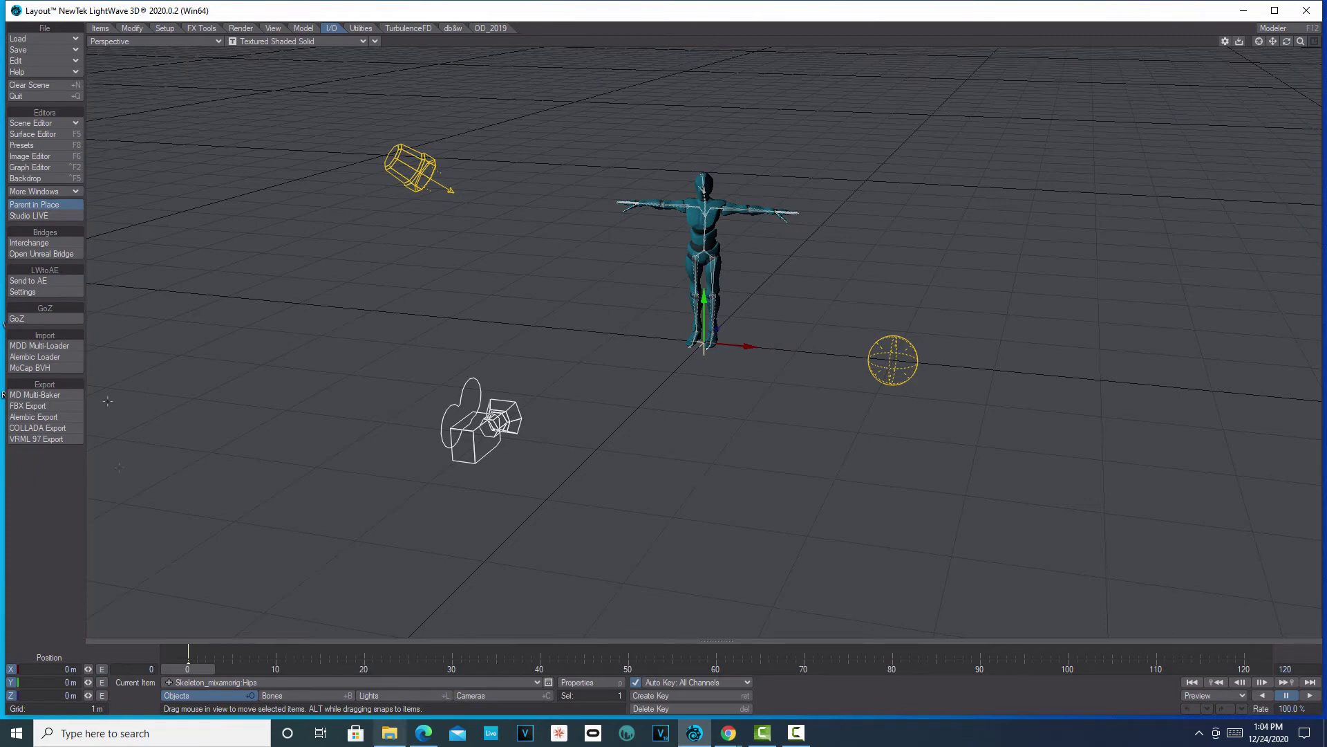
- Select all 67 bones of the current object in the Scene Editor, then close it
{"action": "left_click", "coordinate": [48, 126]}
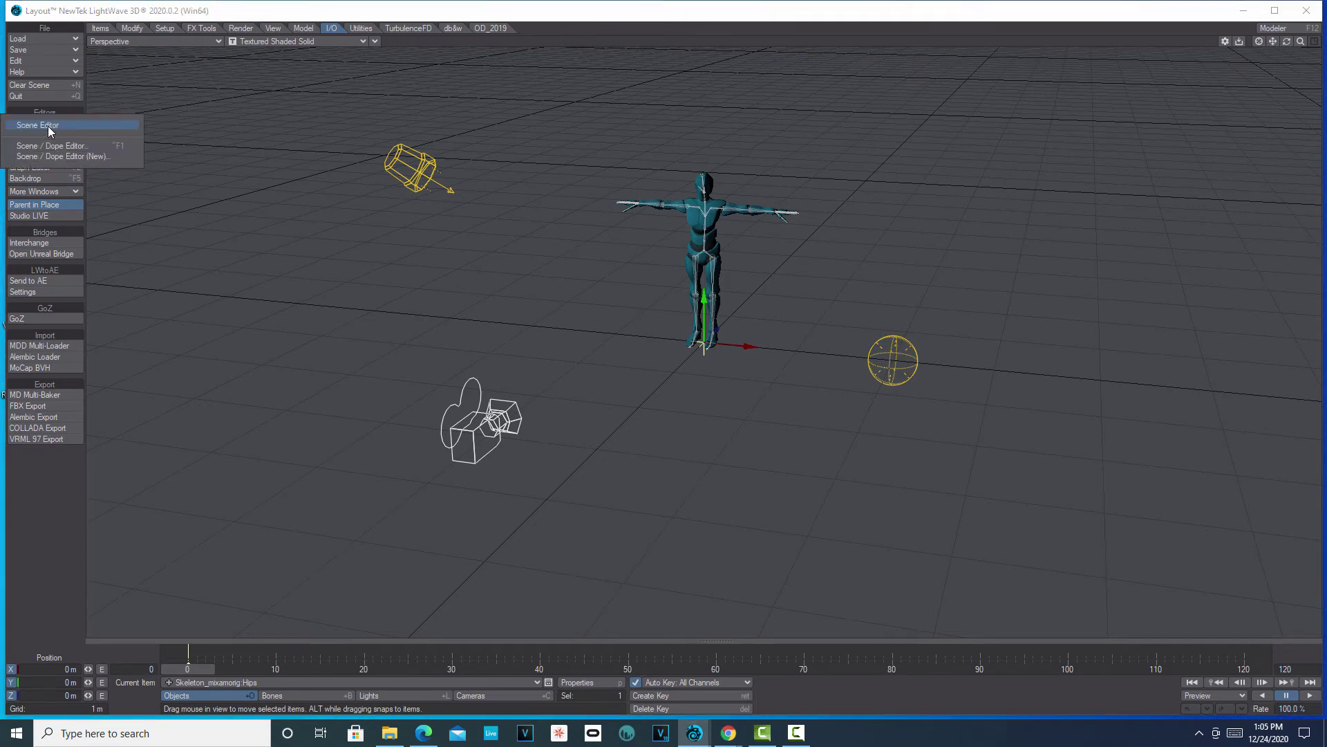
{"action": "left_click", "coordinate": [48, 126]}
{"action": "left_click", "coordinate": [60, 33]}
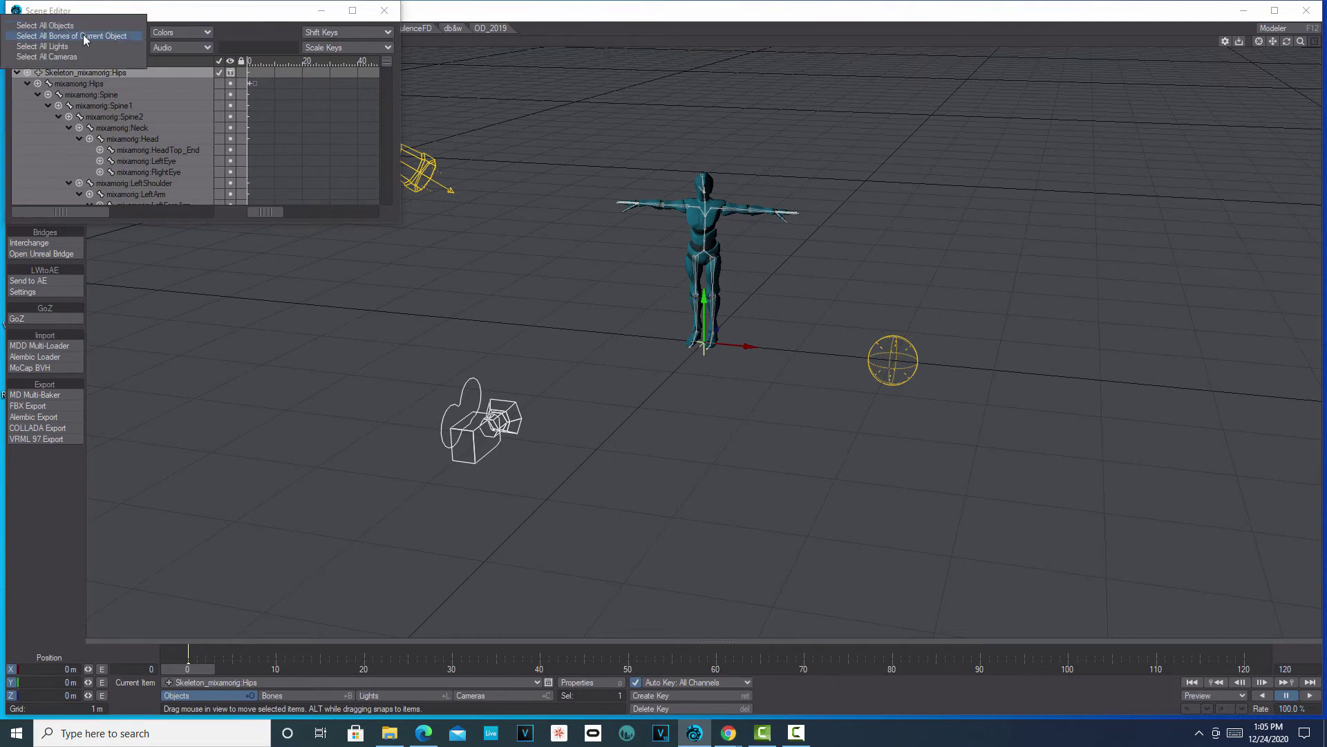
{"action": "left_click", "coordinate": [87, 38]}
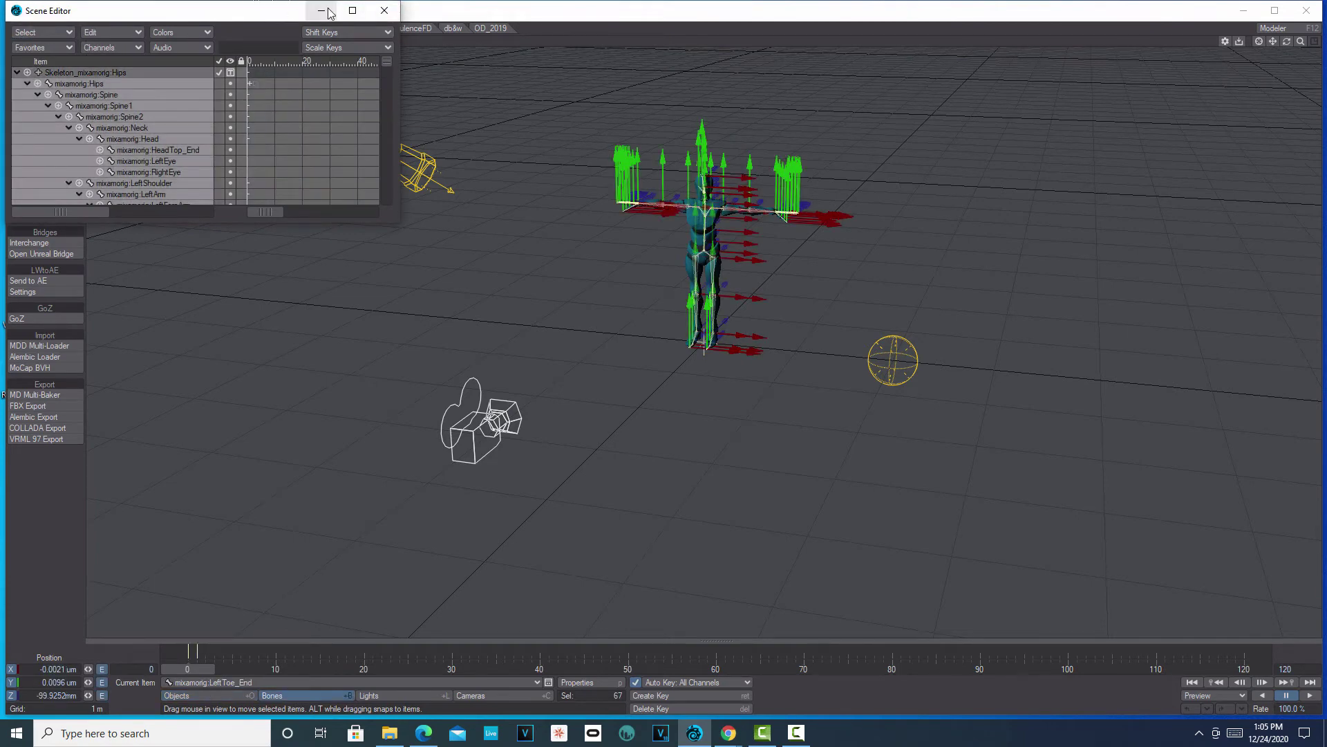
{"action": "left_click", "coordinate": [385, 11]}
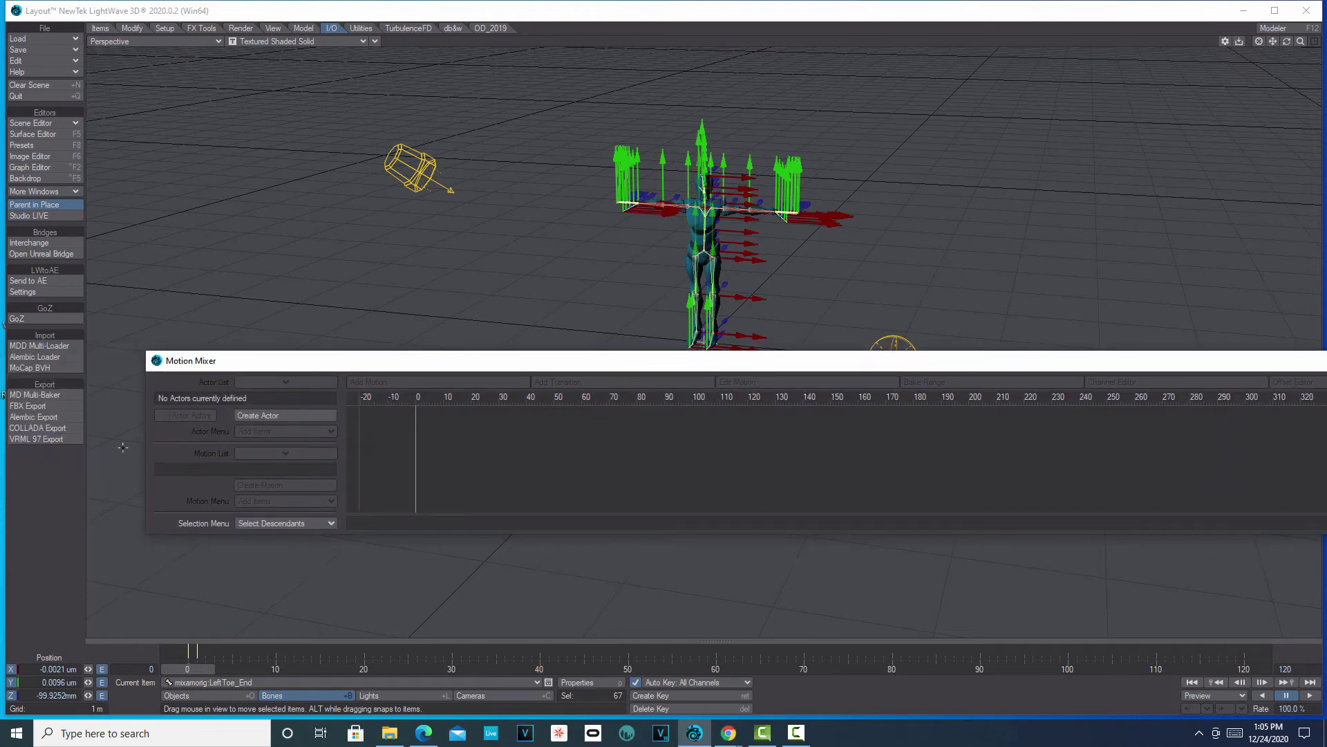
- Create a Motion Mixer actor with the default name actor001
{"action": "left_click", "coordinate": [301, 416]}
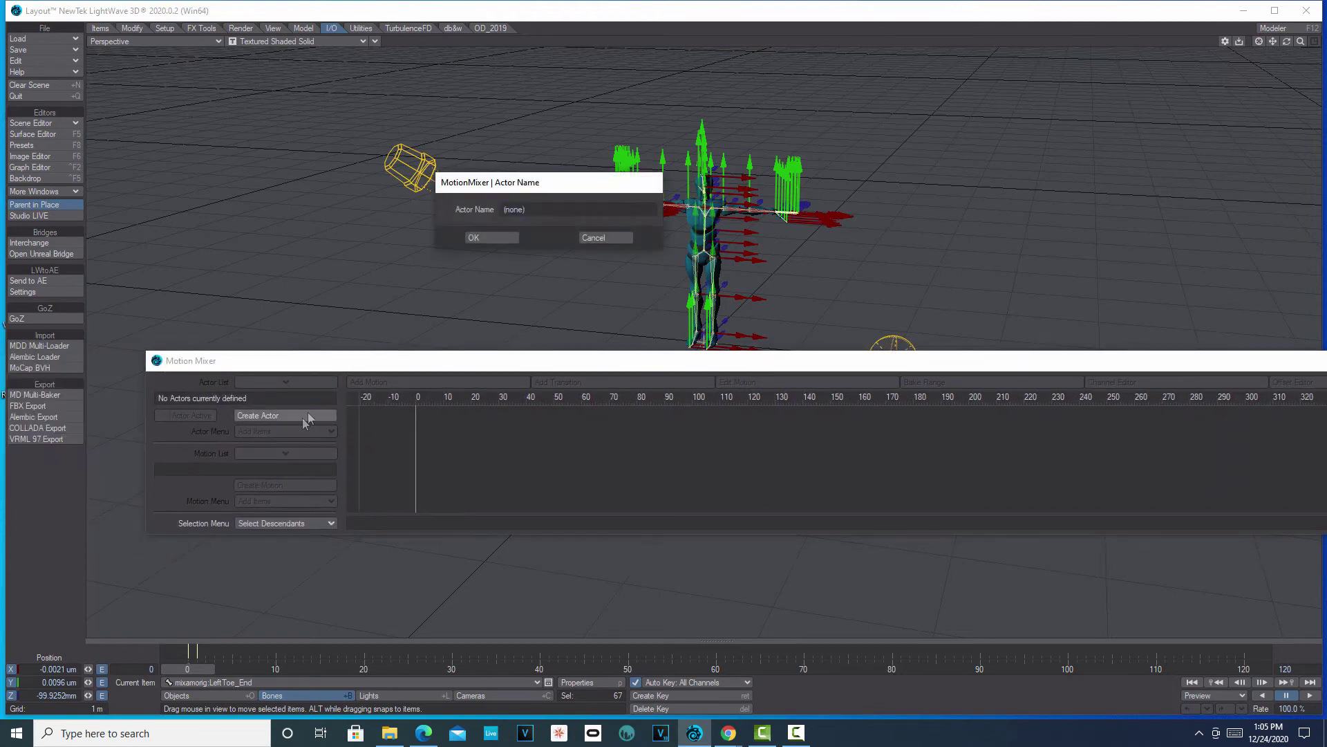
{"action": "left_click", "coordinate": [512, 237]}
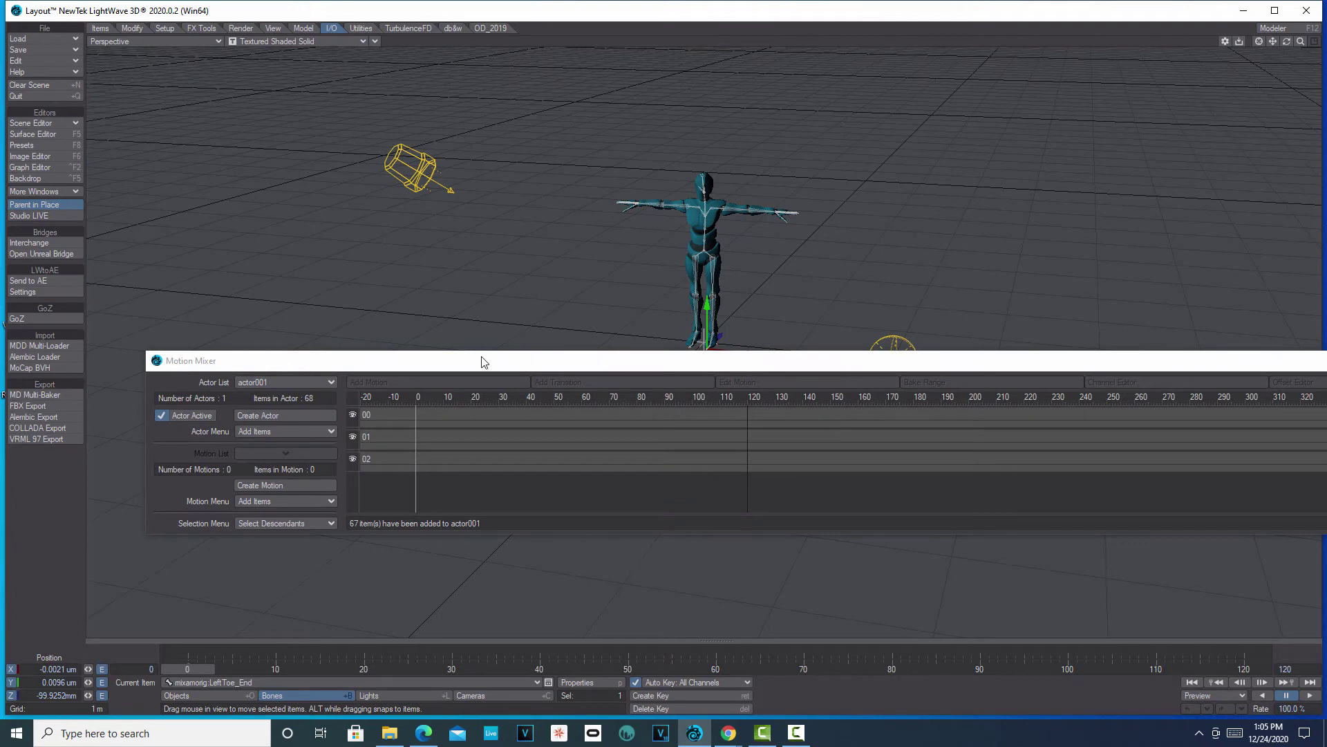
{"action": "left_click_drag", "start_coordinate": [484, 361], "coordinate": [480, 330]}
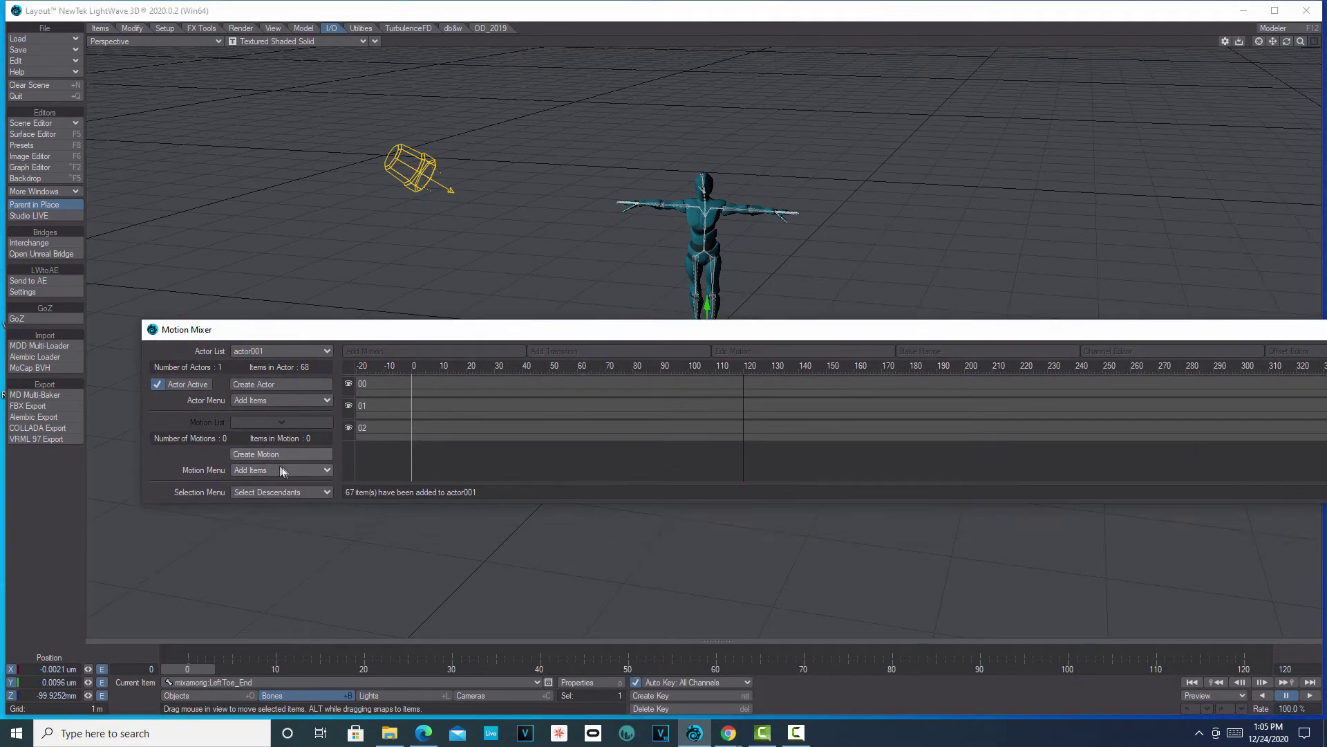
- Load bottom_movement.hmot and top_movement.hmot as motions for the actor
{"action": "left_click", "coordinate": [326, 477]}
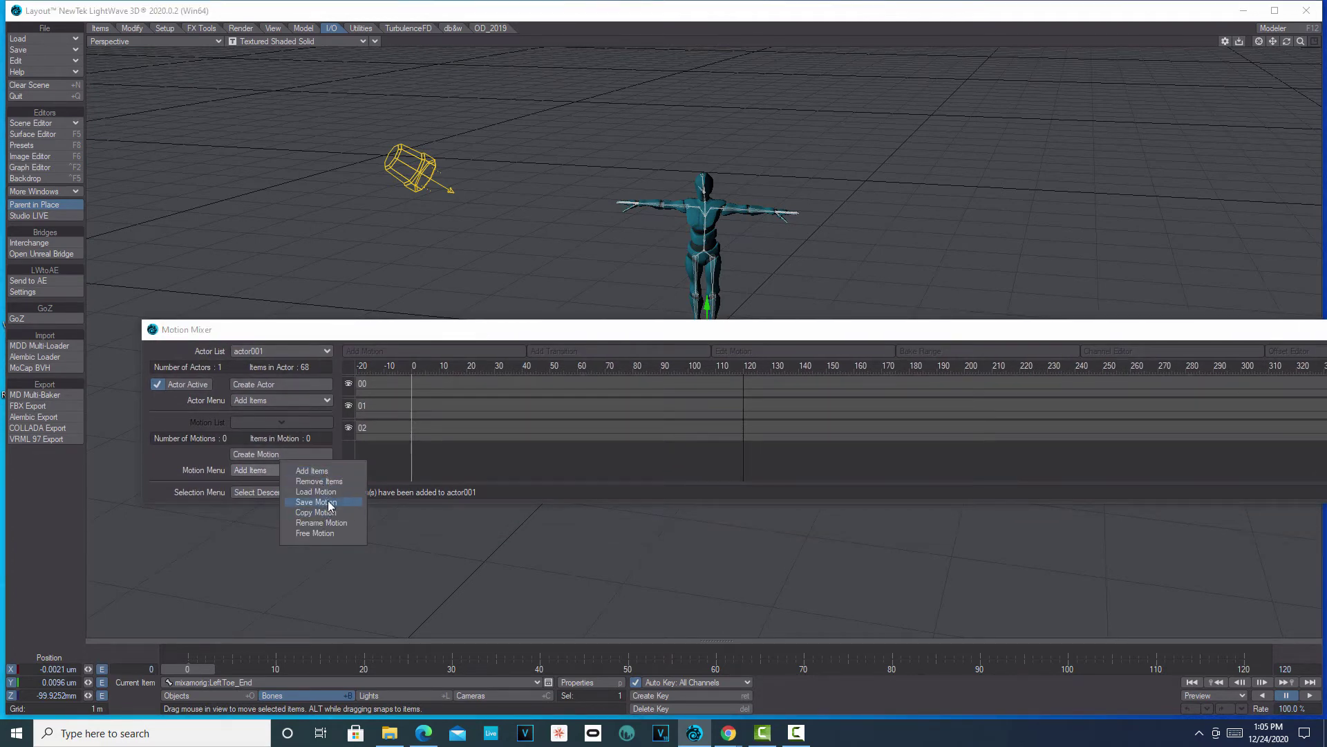
{"action": "left_click", "coordinate": [331, 490]}
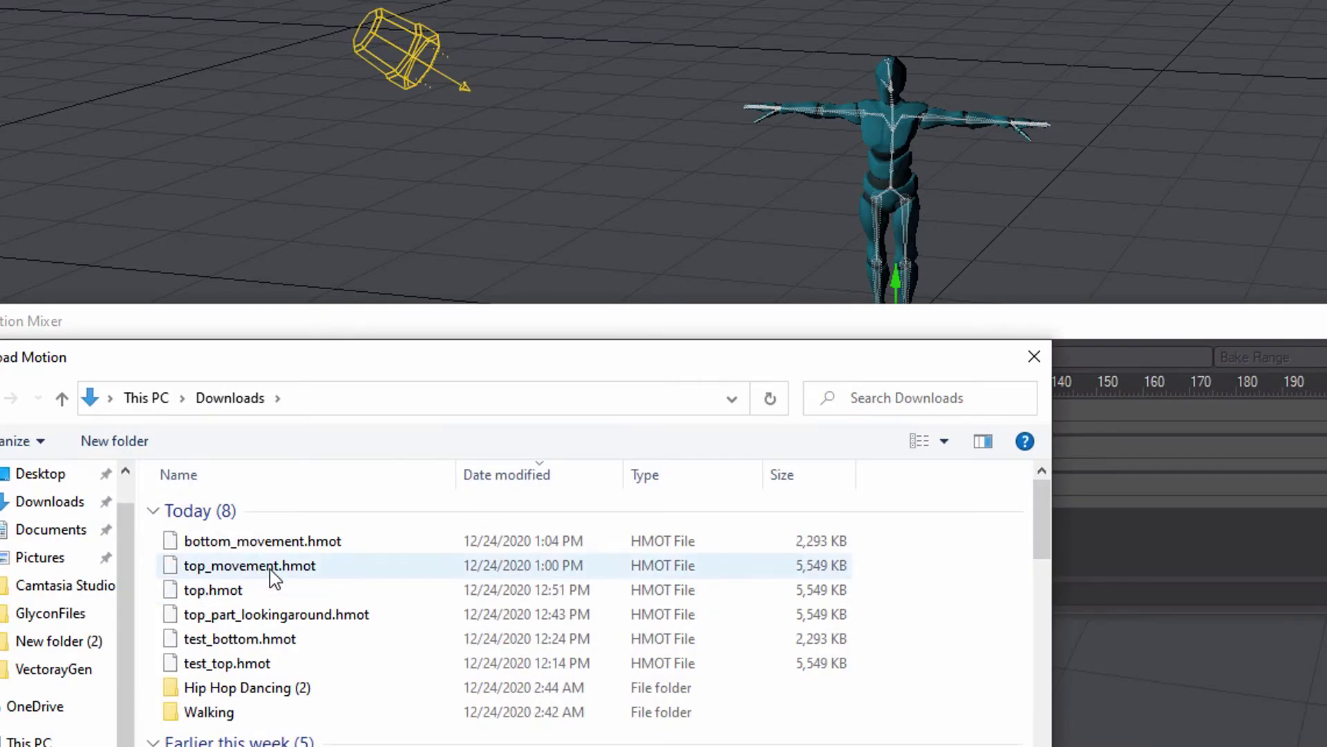
{"action": "left_click", "coordinate": [281, 546]}
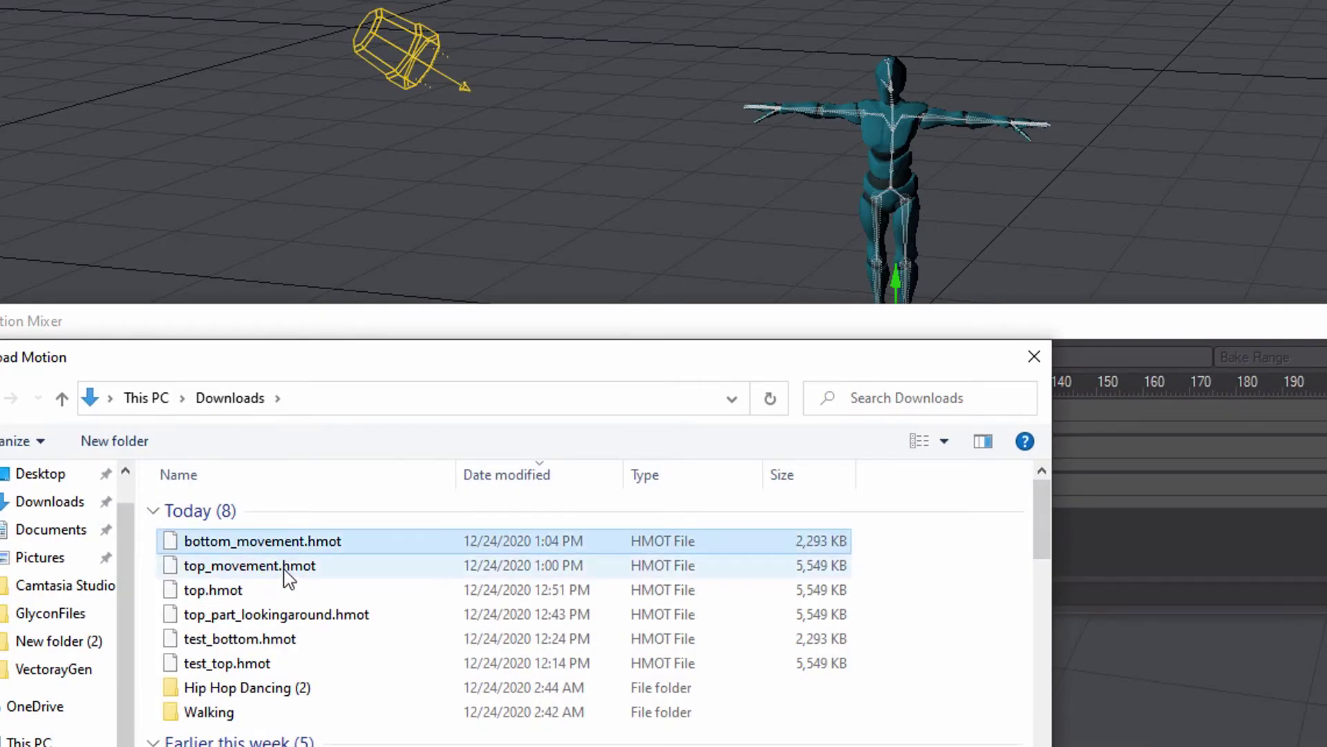
{"action": "left_click", "coordinate": [289, 566], "text": "ctrl"}
{"action": "key", "text": "Return"}
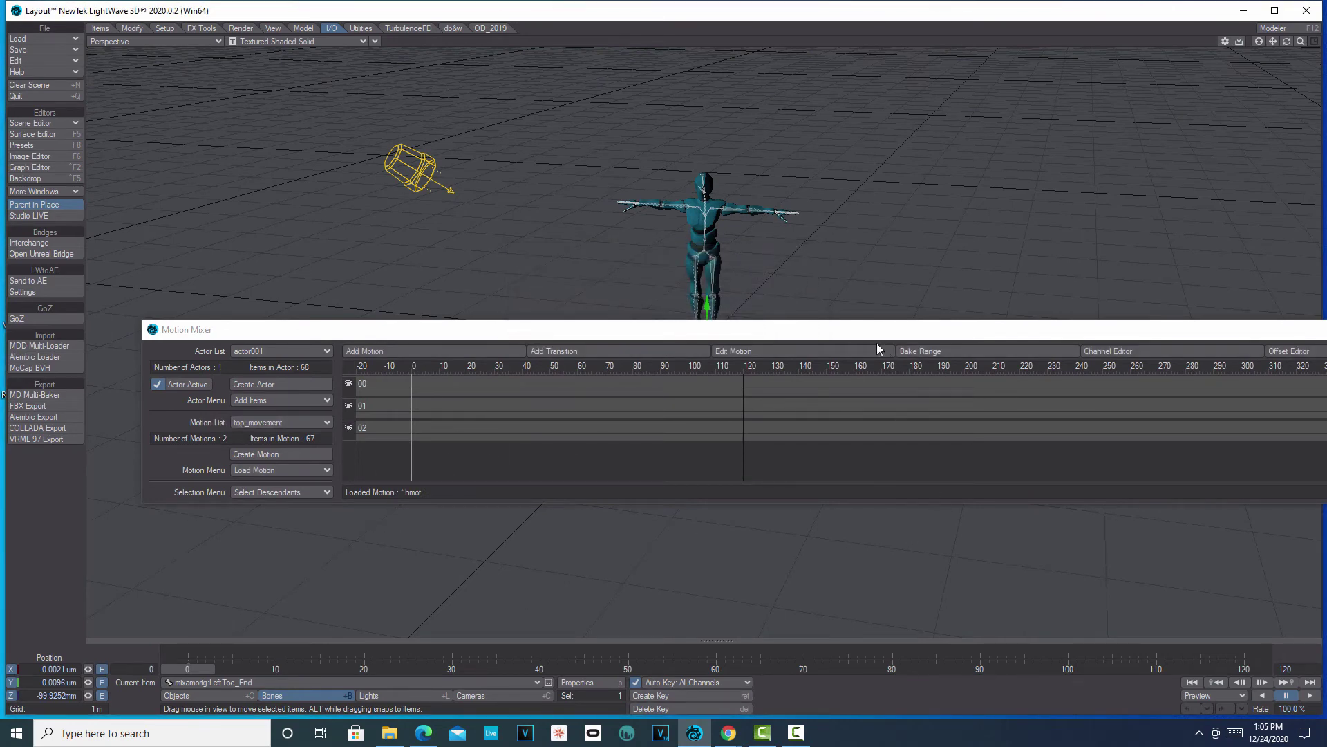
{"action": "left_click_drag", "start_coordinate": [872, 329], "coordinate": [781, 305]}
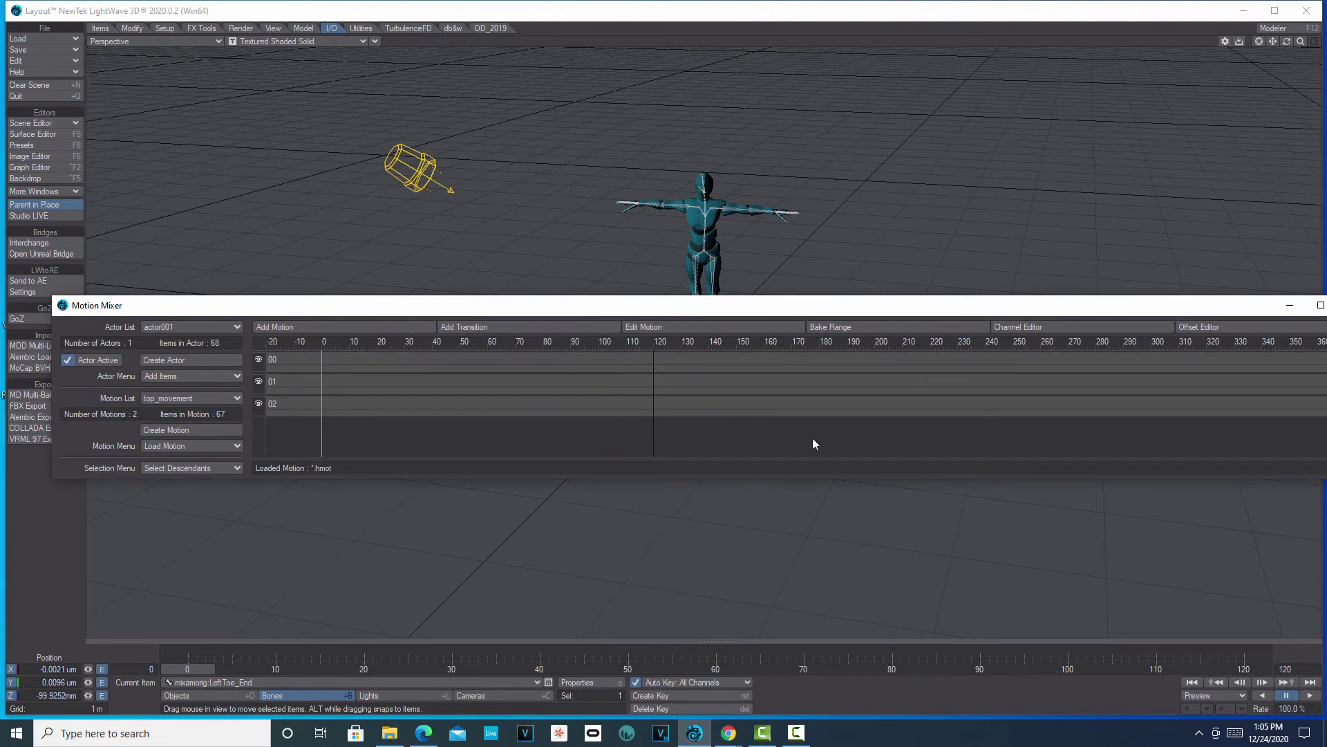
{"action": "left_click_drag", "start_coordinate": [813, 445], "coordinate": [863, 448]}
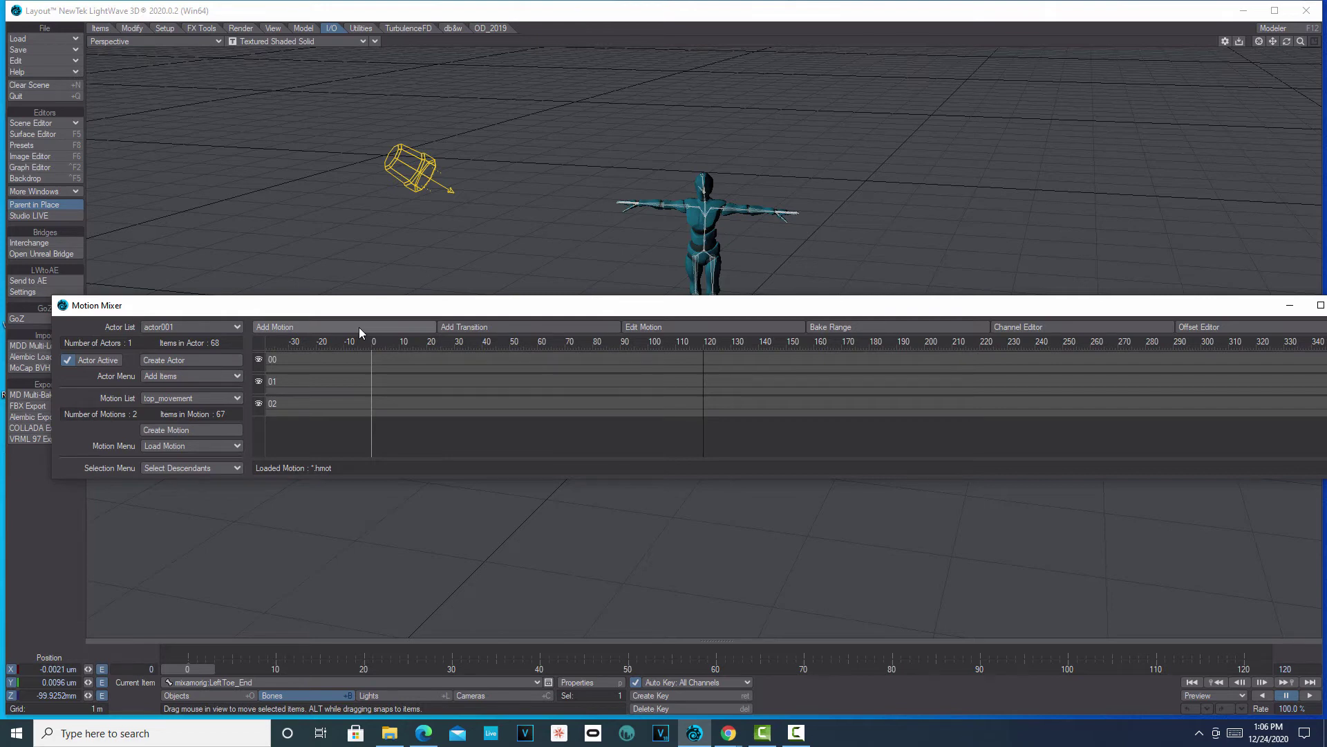
- Add top_movement to track 00 and bottom_movement to track 01, each spanning frames 0–100
{"action": "left_click", "coordinate": [334, 329]}
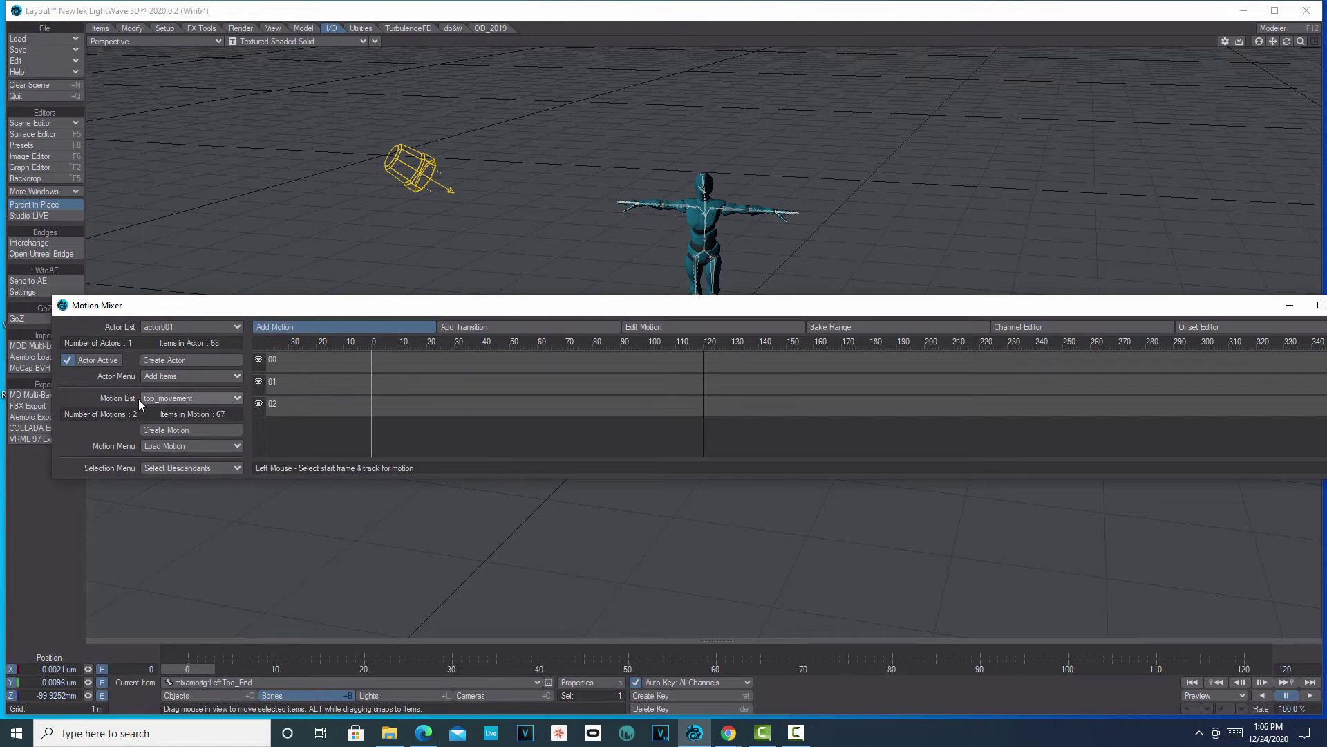
{"action": "left_click", "coordinate": [373, 360]}
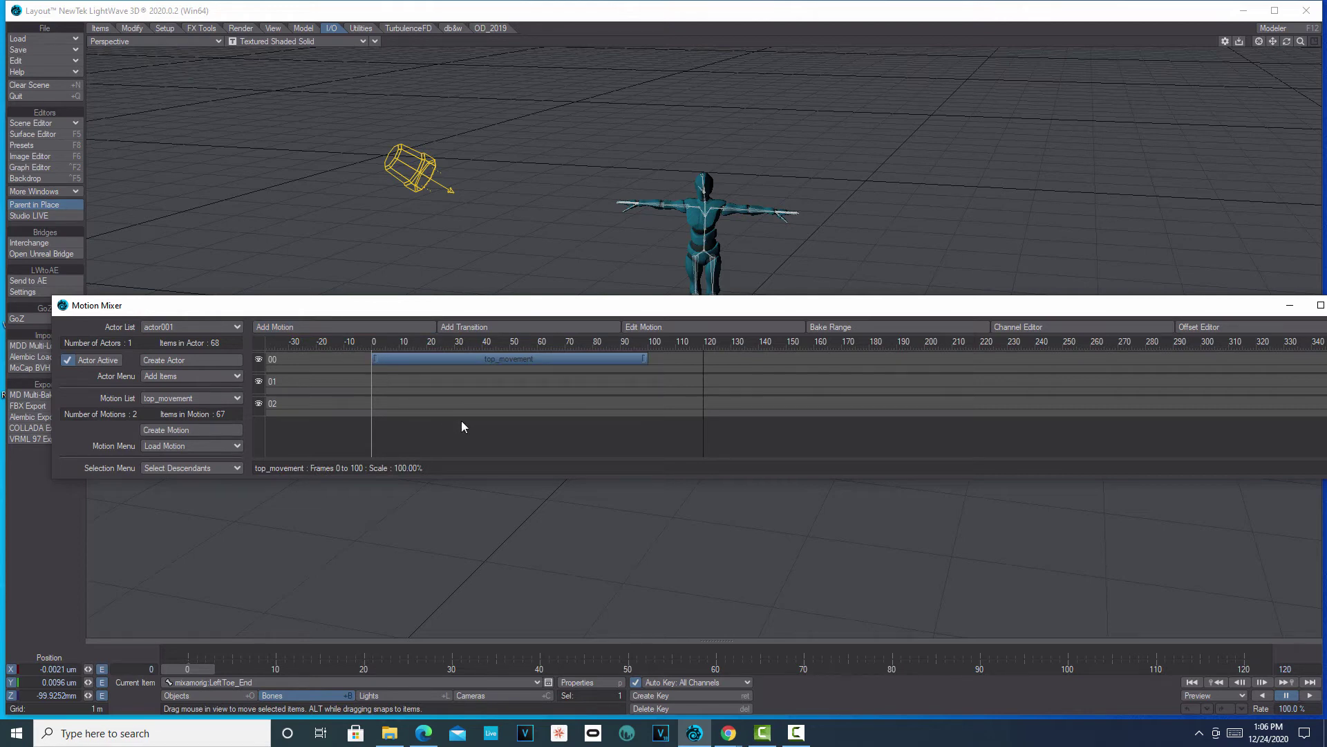
{"action": "left_click", "coordinate": [217, 399]}
{"action": "left_click", "coordinate": [221, 386]}
{"action": "left_click", "coordinate": [331, 322]}
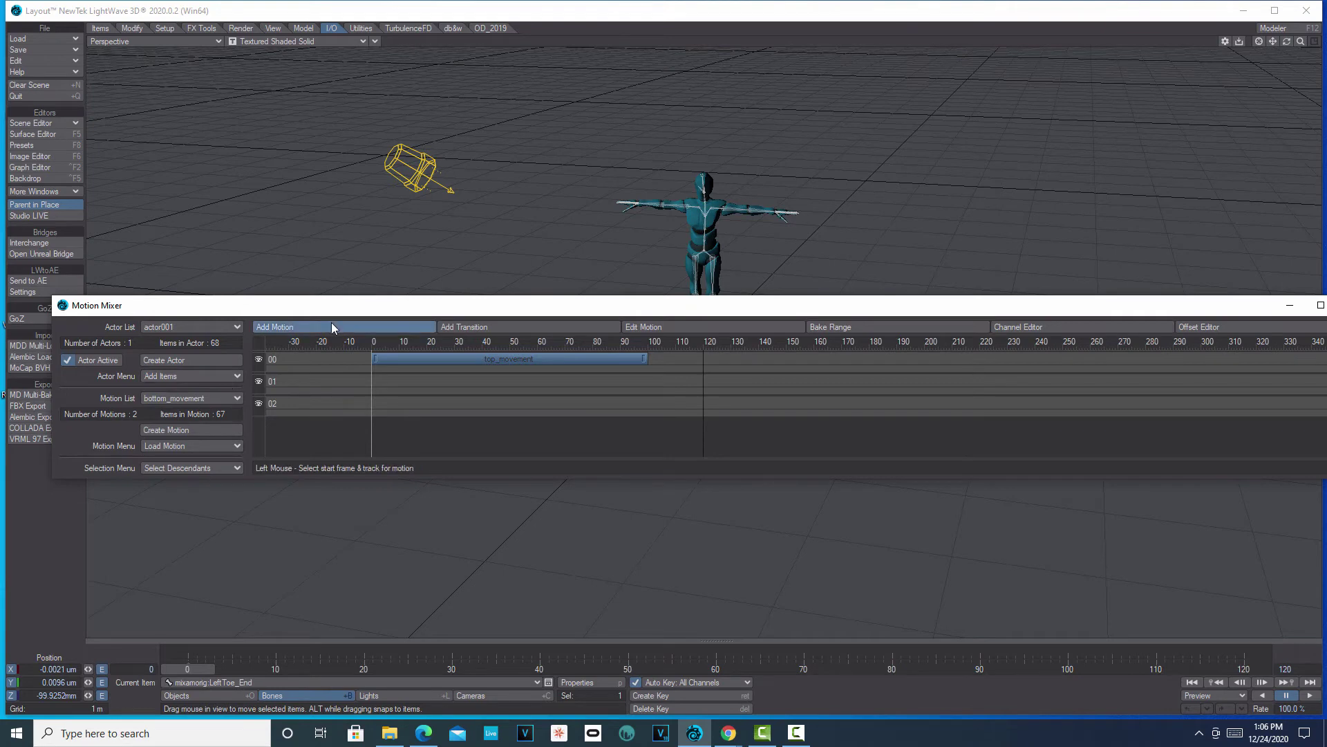
{"action": "left_click", "coordinate": [373, 381]}
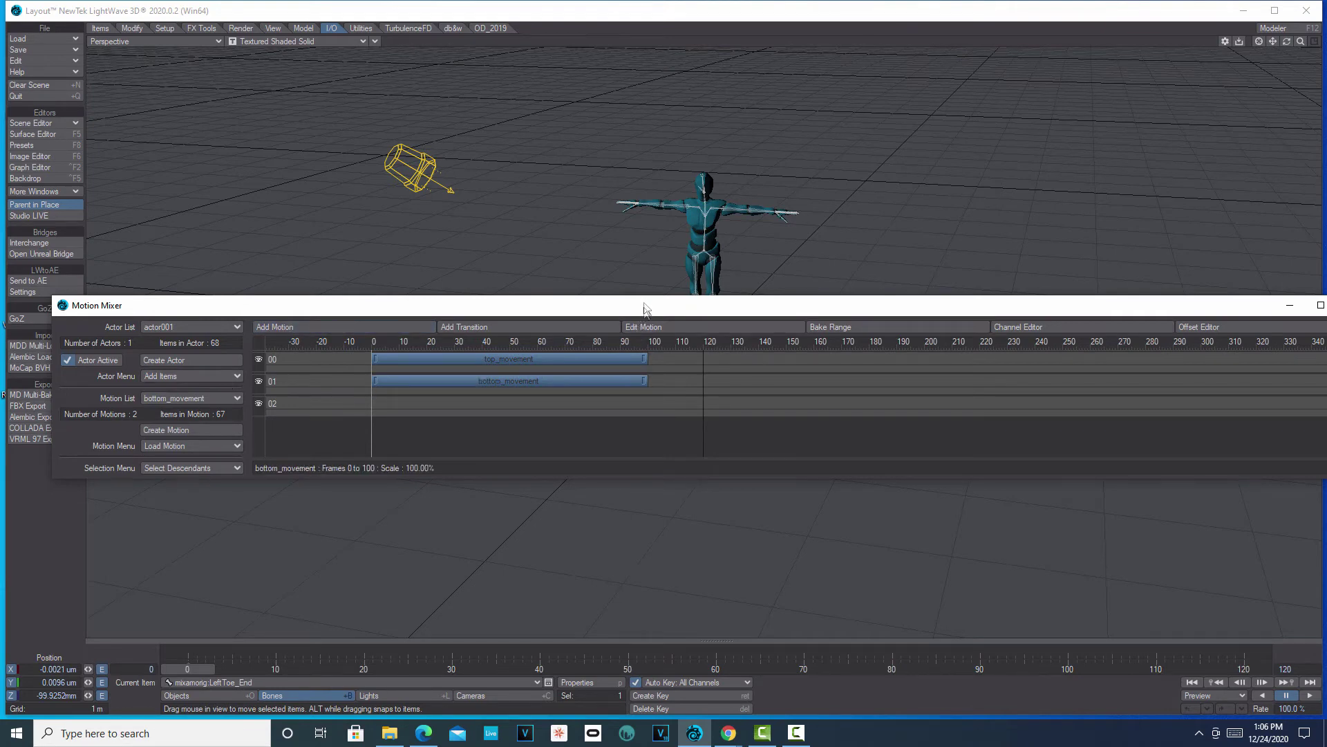
{"action": "left_click_drag", "start_coordinate": [643, 309], "coordinate": [499, 428]}
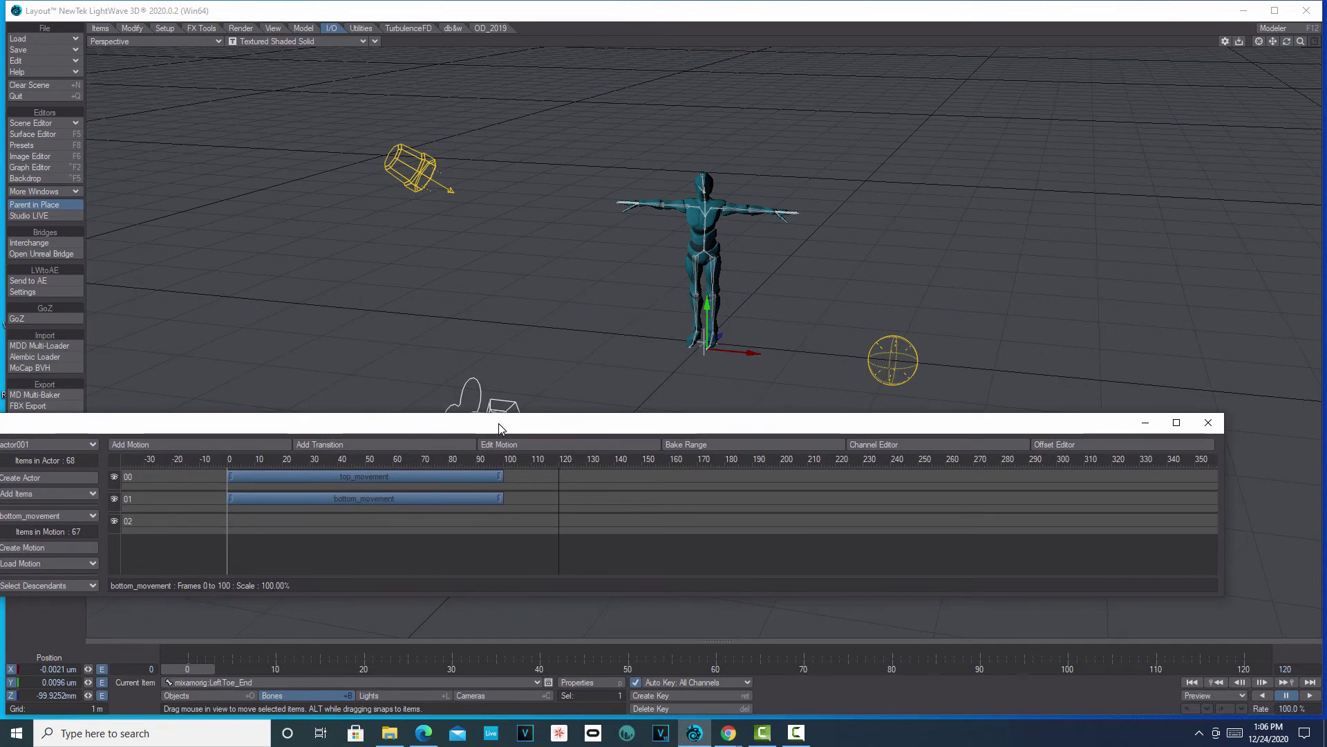
- Play the mixed animation twice, rewind to frame 0, and select the top_movement clip
{"action": "left_click", "coordinate": [1311, 695]}
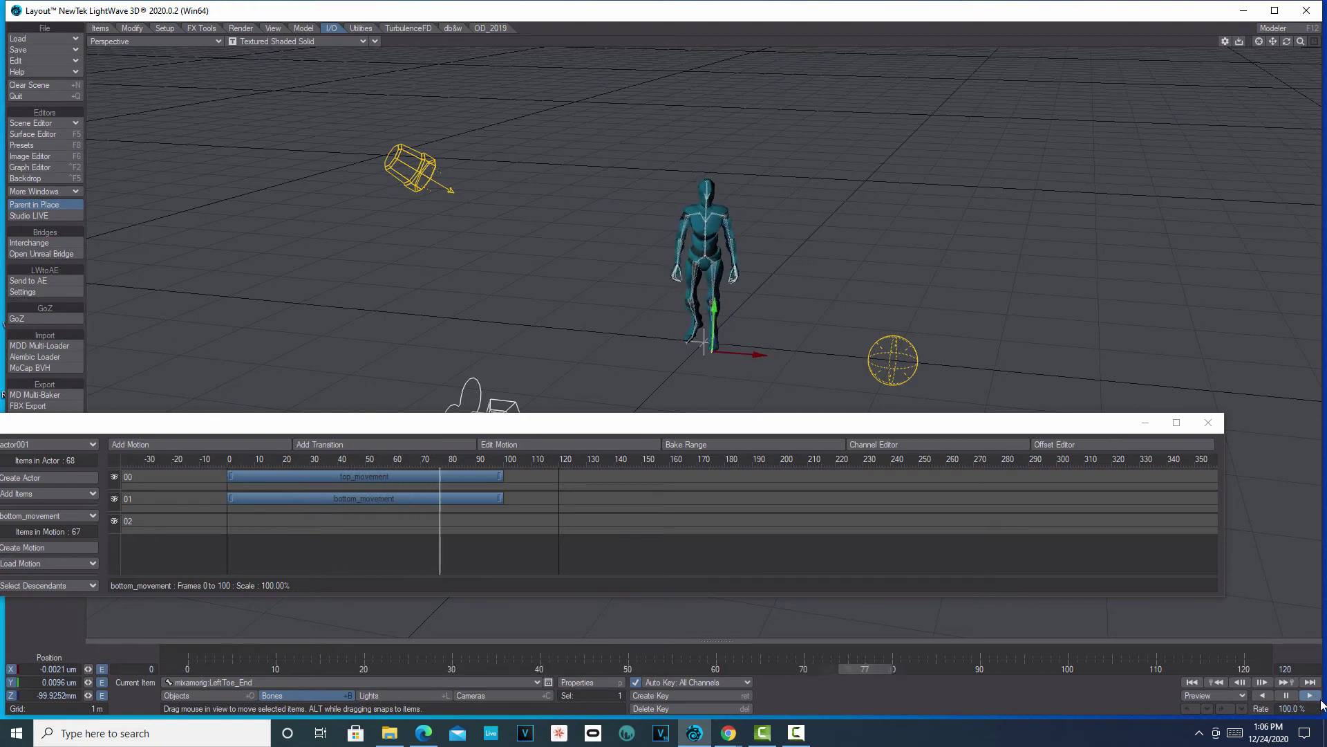
{"action": "left_click", "coordinate": [1286, 696]}
{"action": "left_click", "coordinate": [1192, 683]}
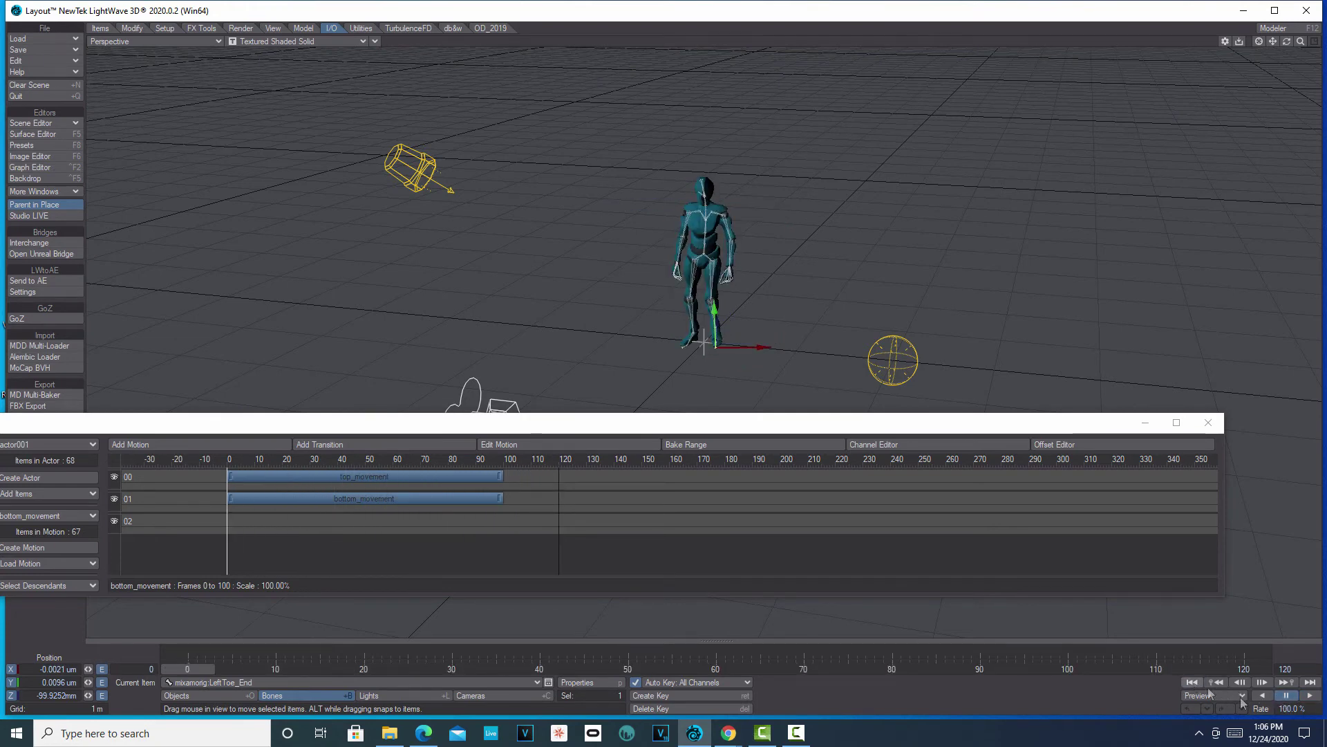
{"action": "left_click", "coordinate": [1313, 697]}
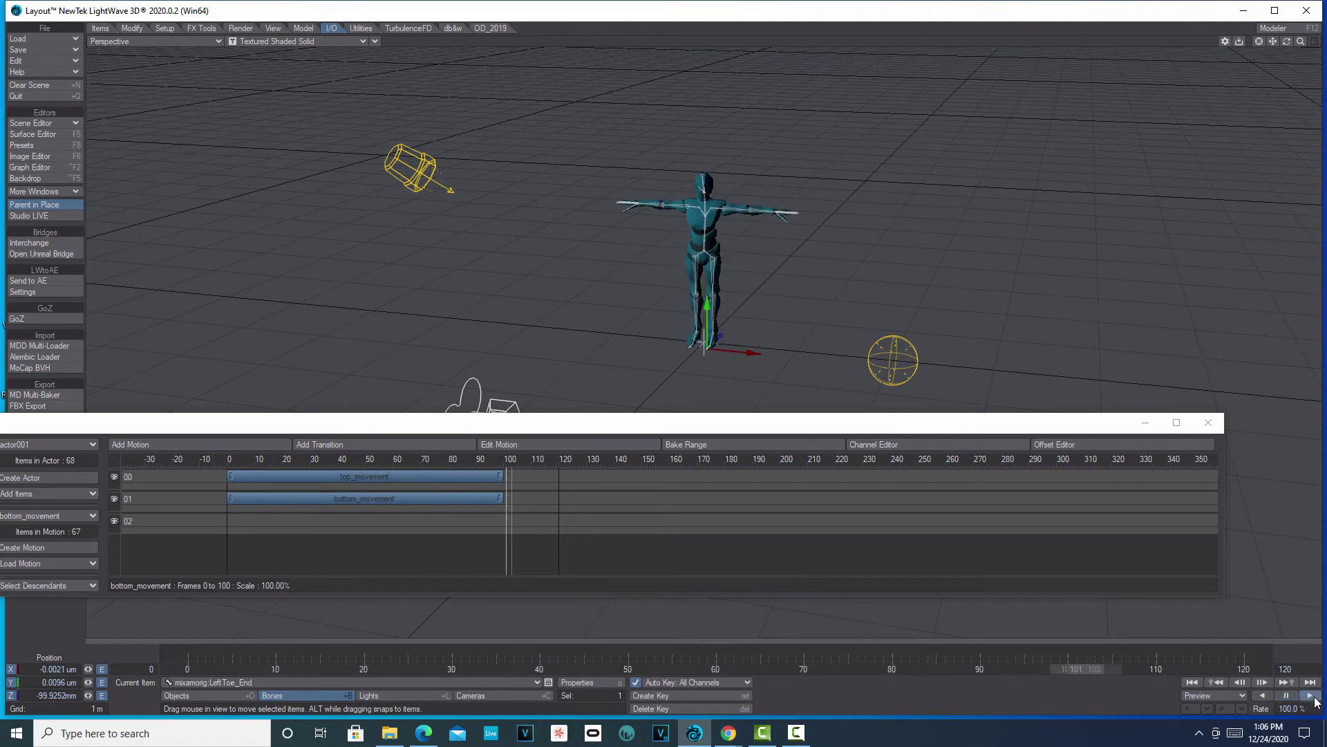
{"action": "left_click", "coordinate": [1289, 695]}
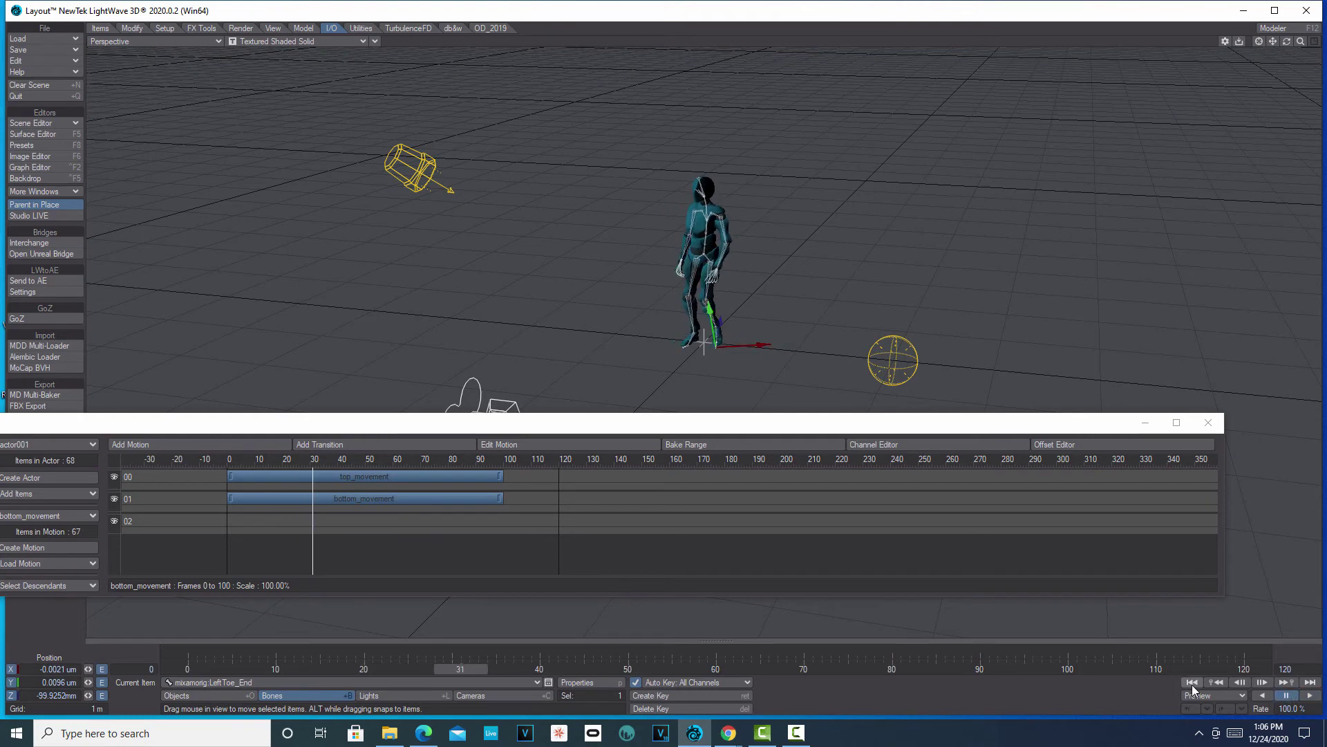
{"action": "left_click", "coordinate": [1192, 683]}
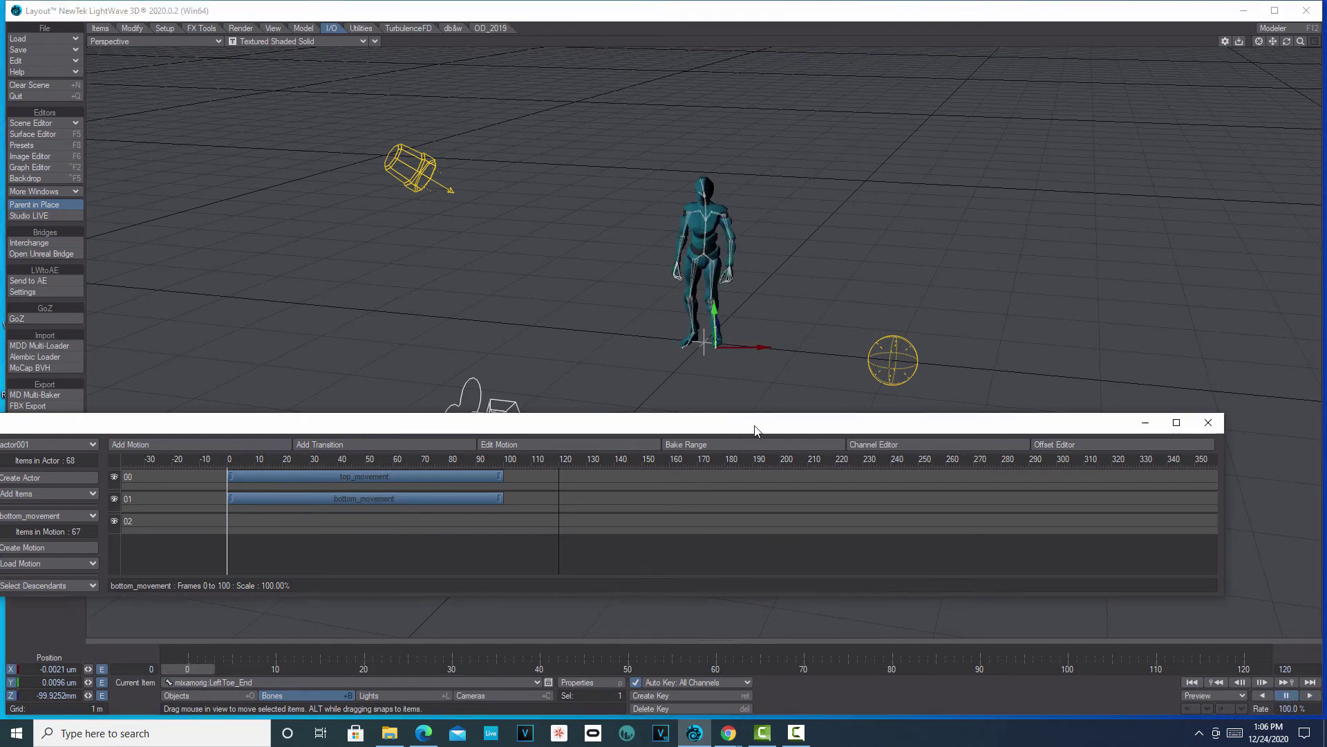
{"action": "left_click_drag", "start_coordinate": [754, 423], "coordinate": [794, 287]}
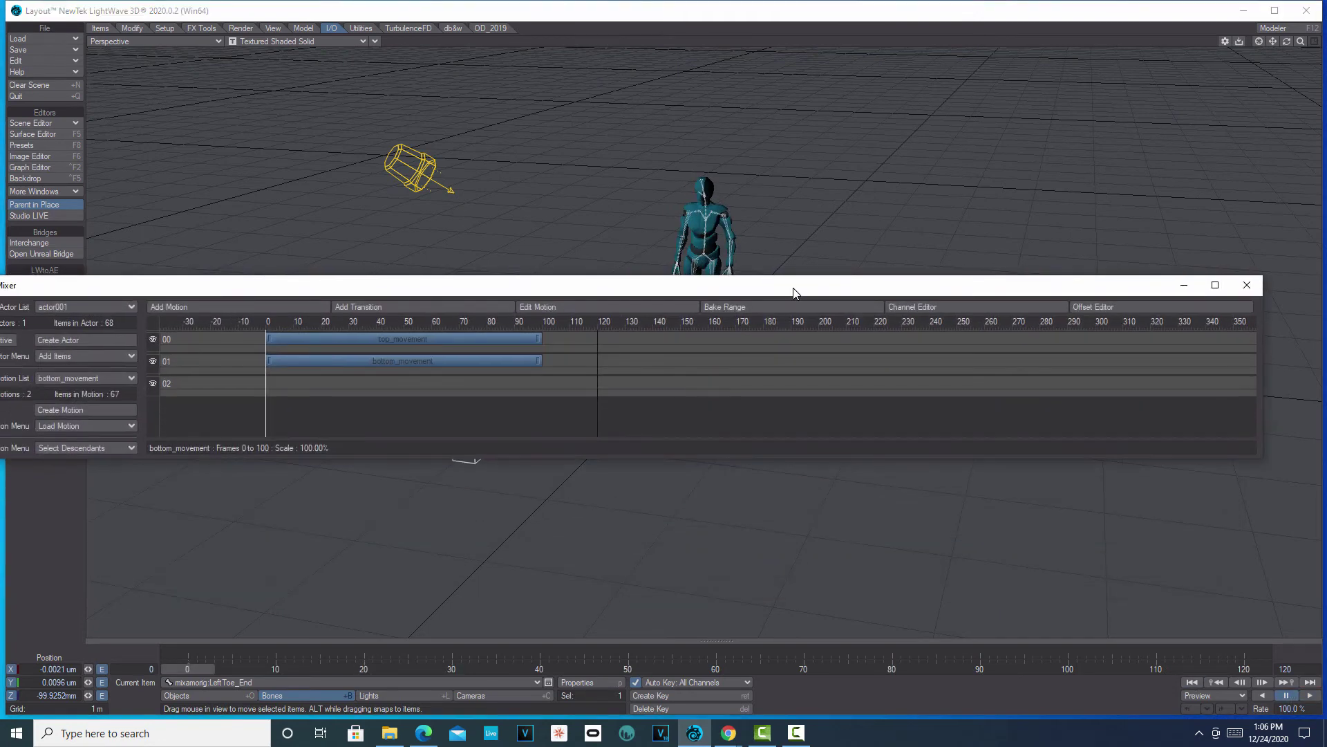
{"action": "left_click", "coordinate": [470, 338]}
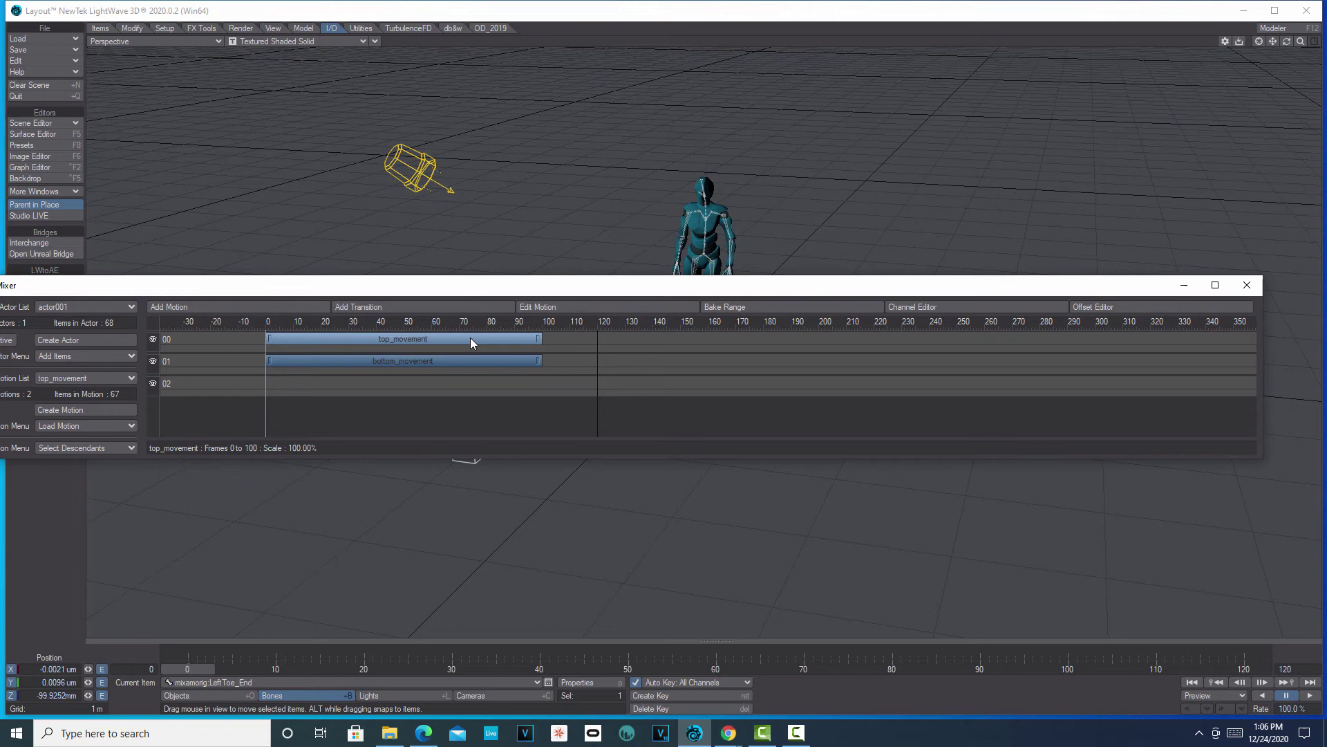
- In top_movement's Channel Editor, uncheck the right leg bones RightUpLeg through RightToe_End
{"action": "left_click", "coordinate": [1005, 305]}
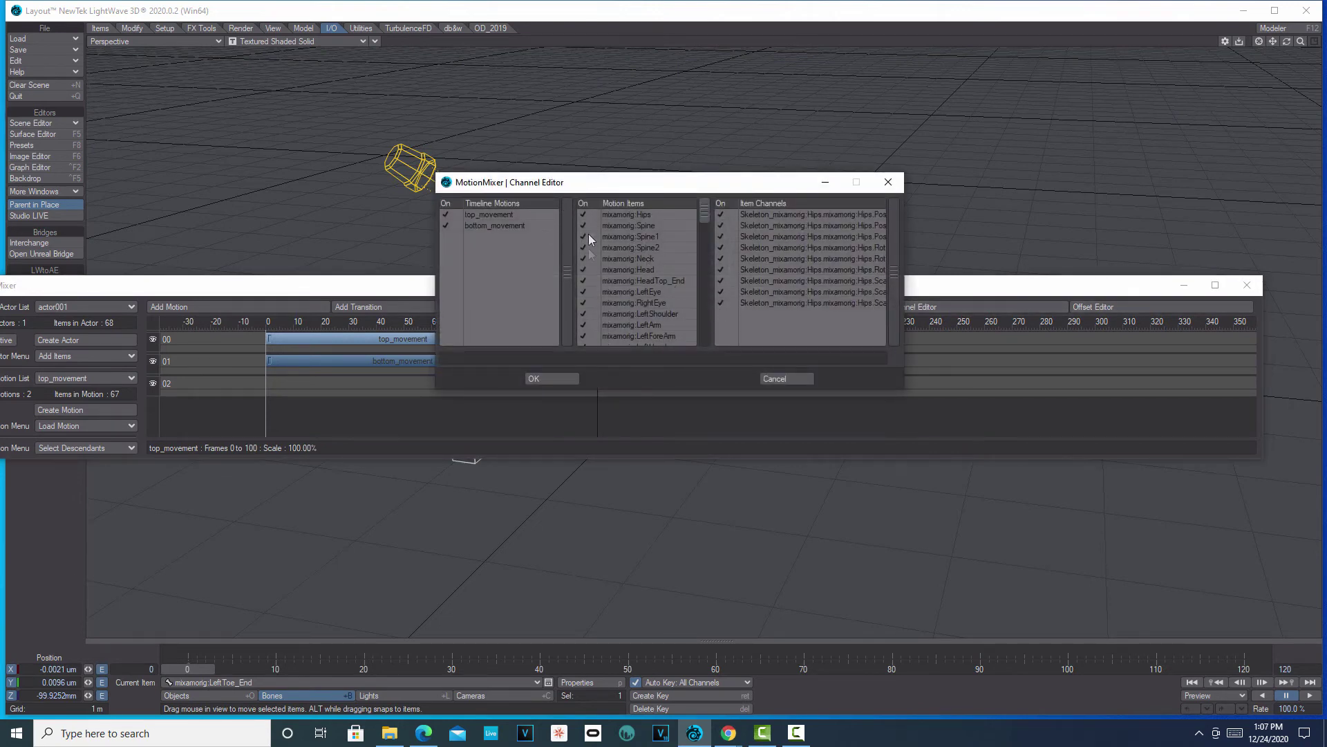
{"action": "scroll", "coordinate": [587, 276], "scroll_direction": "down", "scroll_amount": 5}
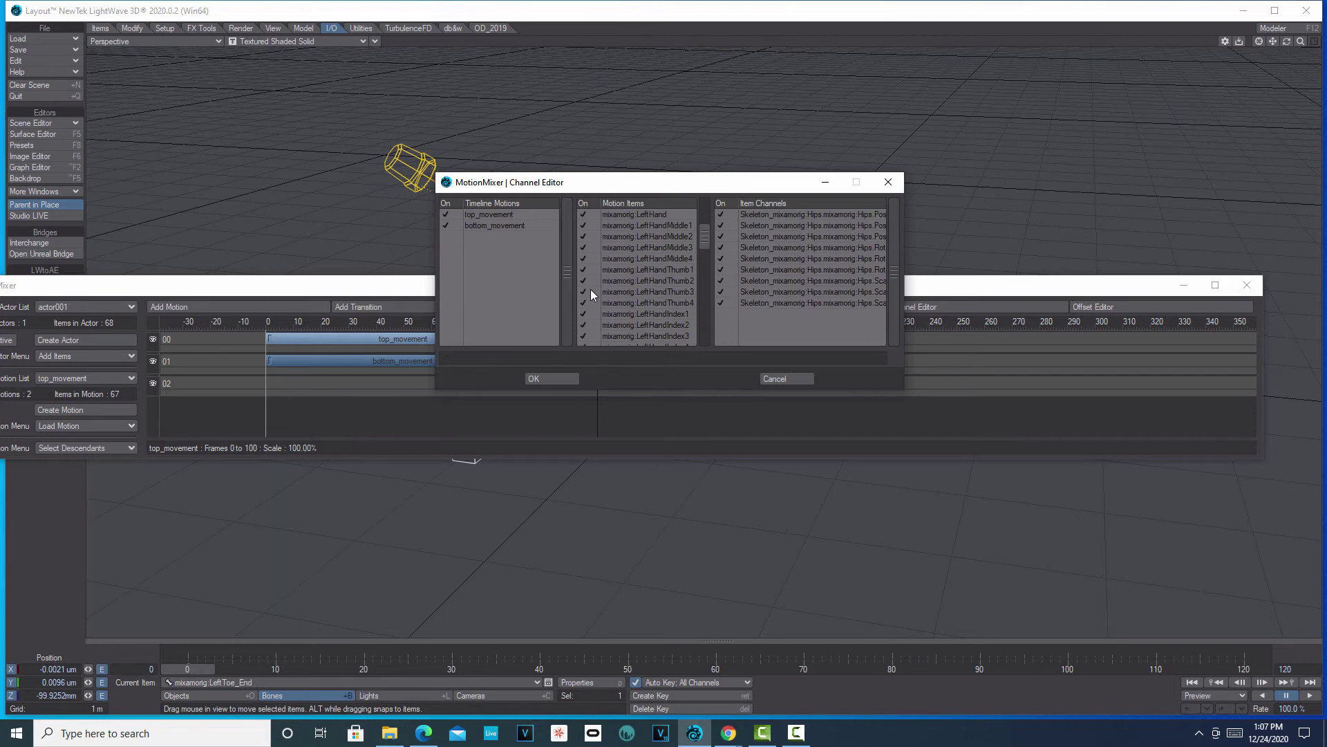
{"action": "scroll", "coordinate": [591, 289], "scroll_direction": "down", "scroll_amount": 8}
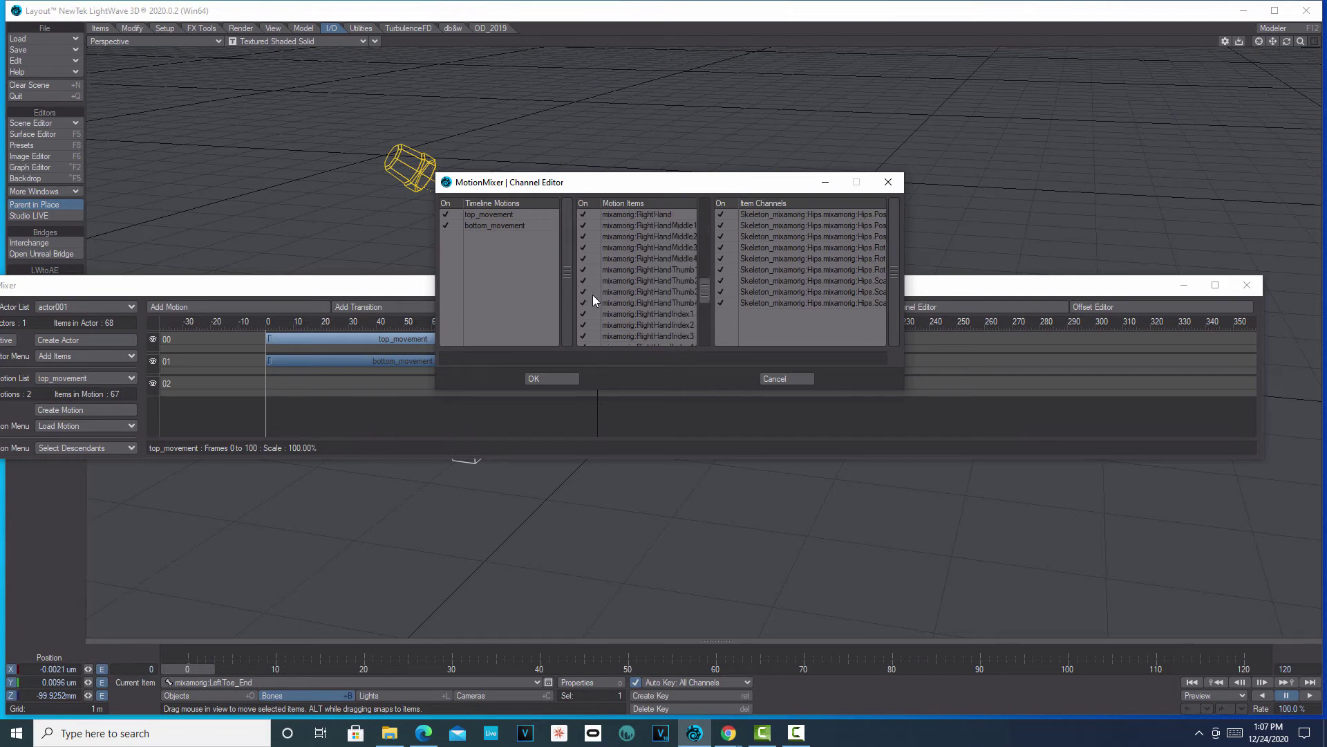
{"action": "scroll", "coordinate": [592, 295], "scroll_direction": "down", "scroll_amount": 4}
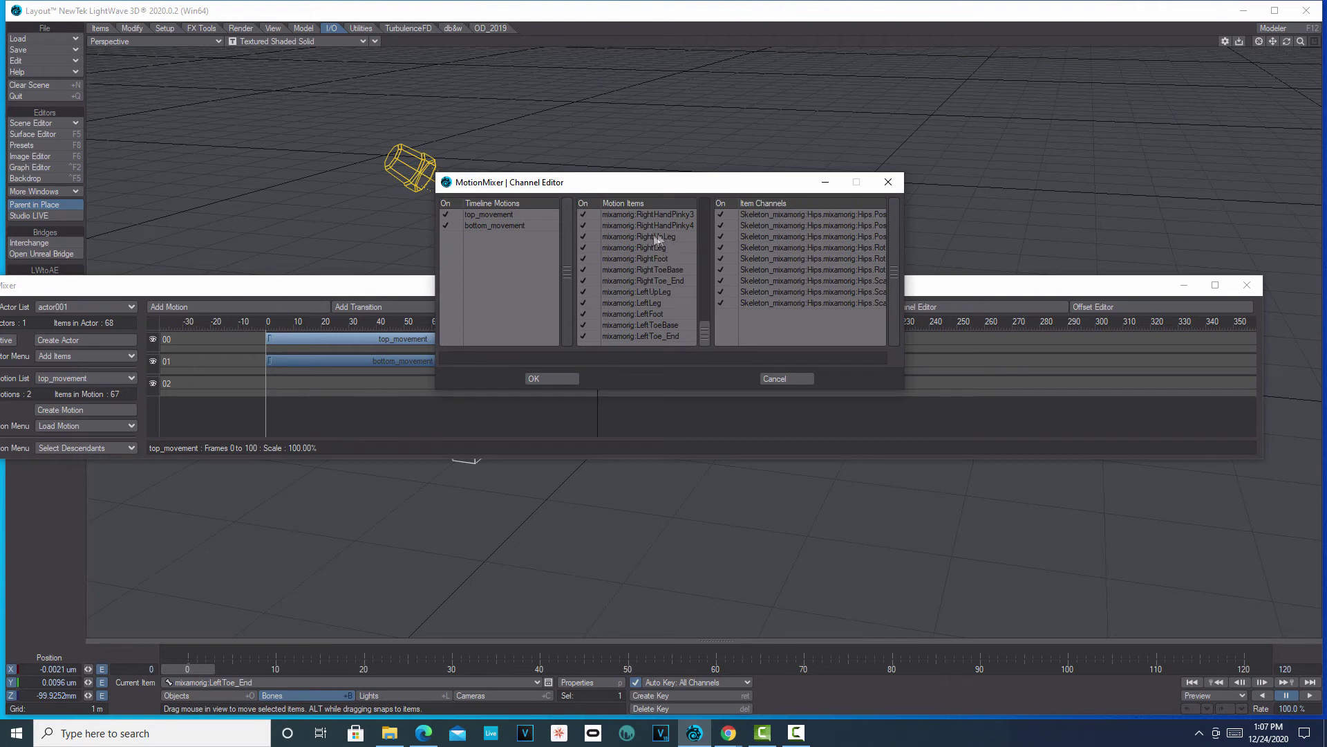
{"action": "left_click", "coordinate": [587, 235]}
{"action": "left_click", "coordinate": [591, 248]}
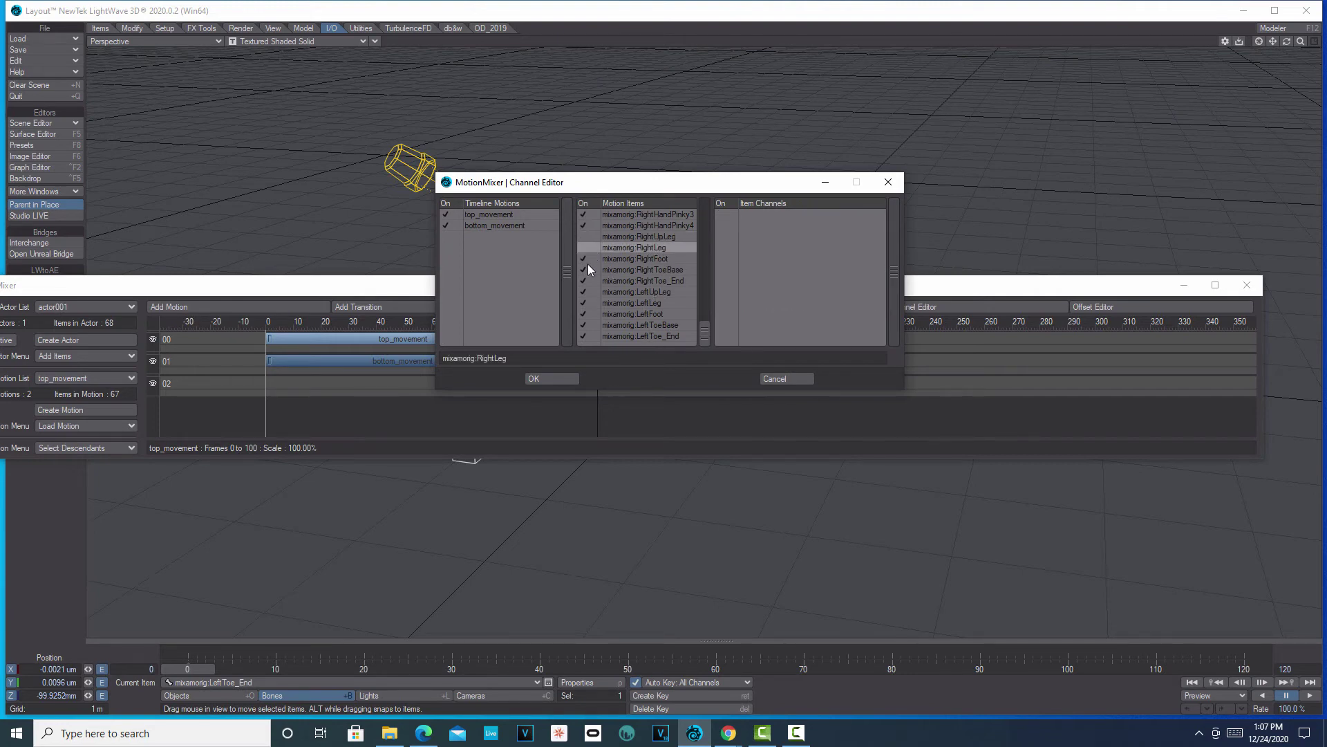
{"action": "left_click", "coordinate": [587, 262]}
{"action": "left_click", "coordinate": [587, 271]}
{"action": "left_click", "coordinate": [587, 281]}
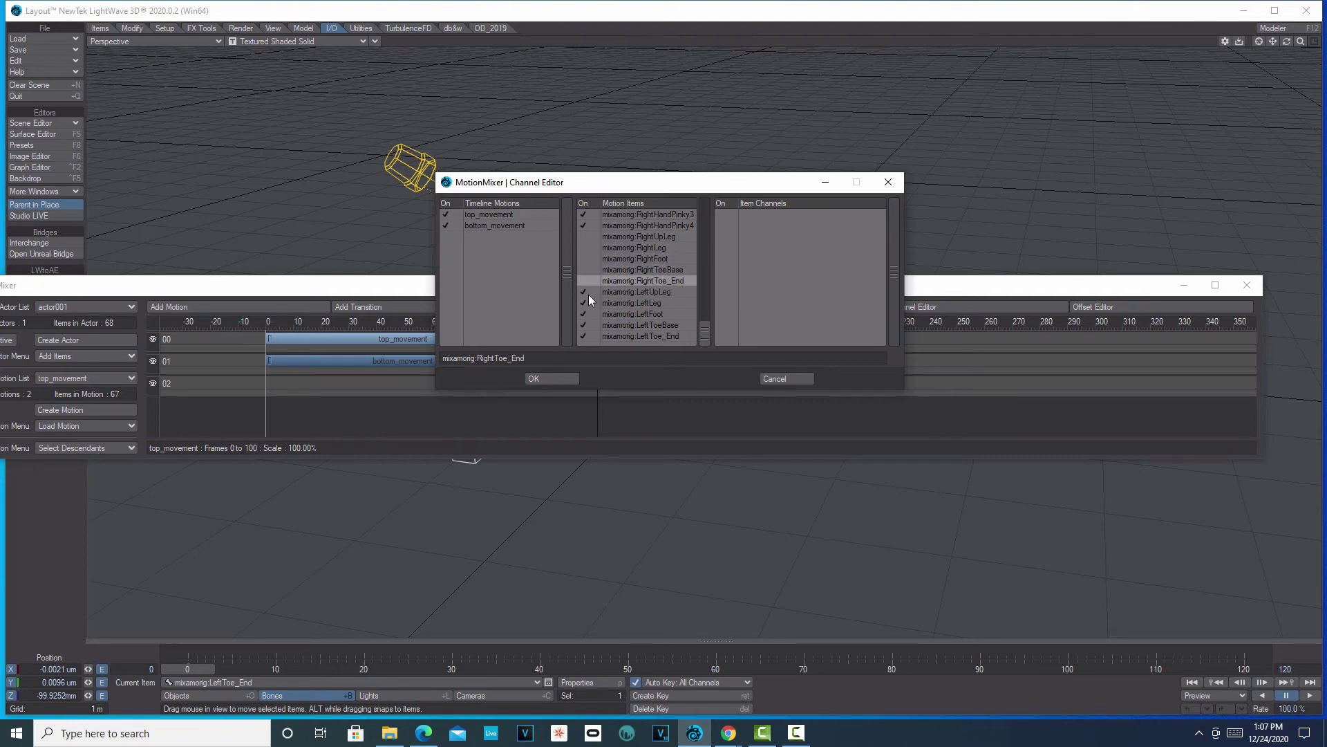
- Uncheck the left leg bones LeftUpLeg through LeftToe_End
{"action": "left_click", "coordinate": [588, 292]}
{"action": "left_click", "coordinate": [588, 303]}
{"action": "left_click", "coordinate": [588, 313]}
{"action": "left_click", "coordinate": [588, 325]}
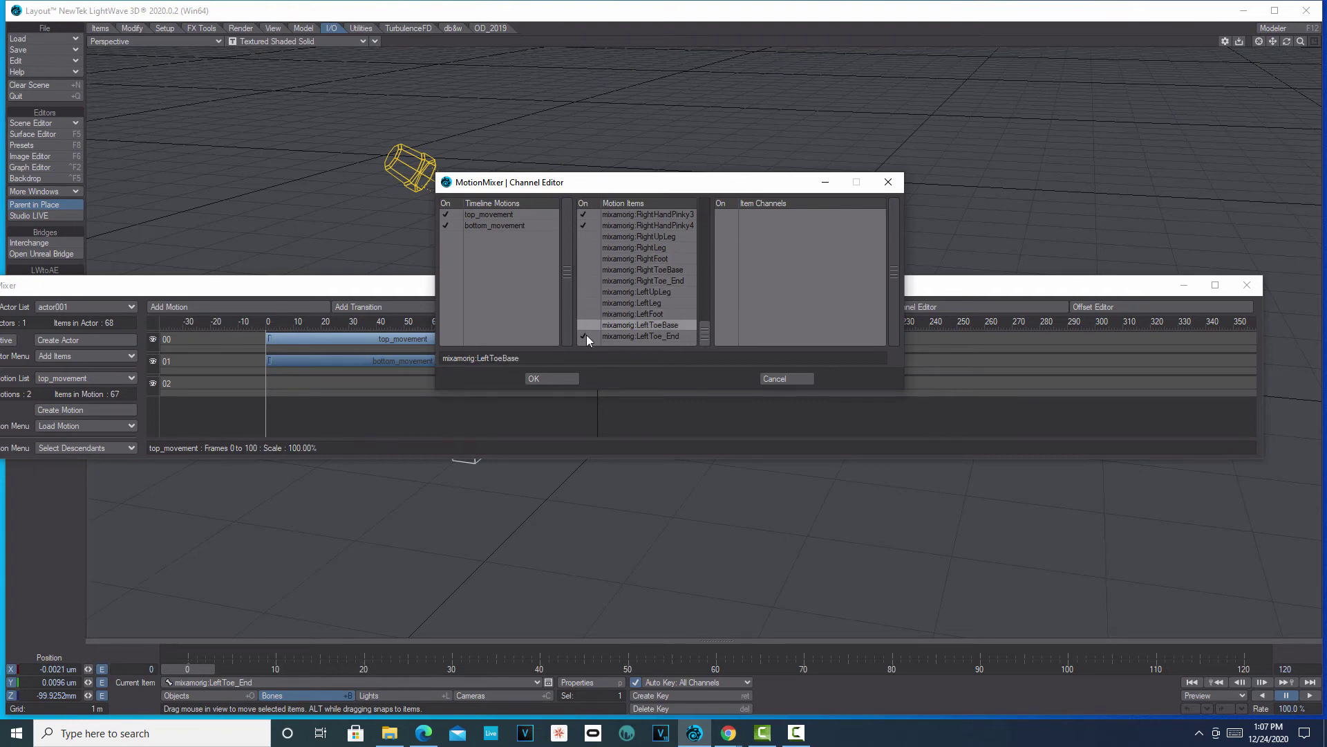
{"action": "left_click", "coordinate": [587, 336]}
- Apply the leg exclusions, preview the mix with top_movement off the legs, and rewind to frame 0
{"action": "left_click", "coordinate": [569, 380]}
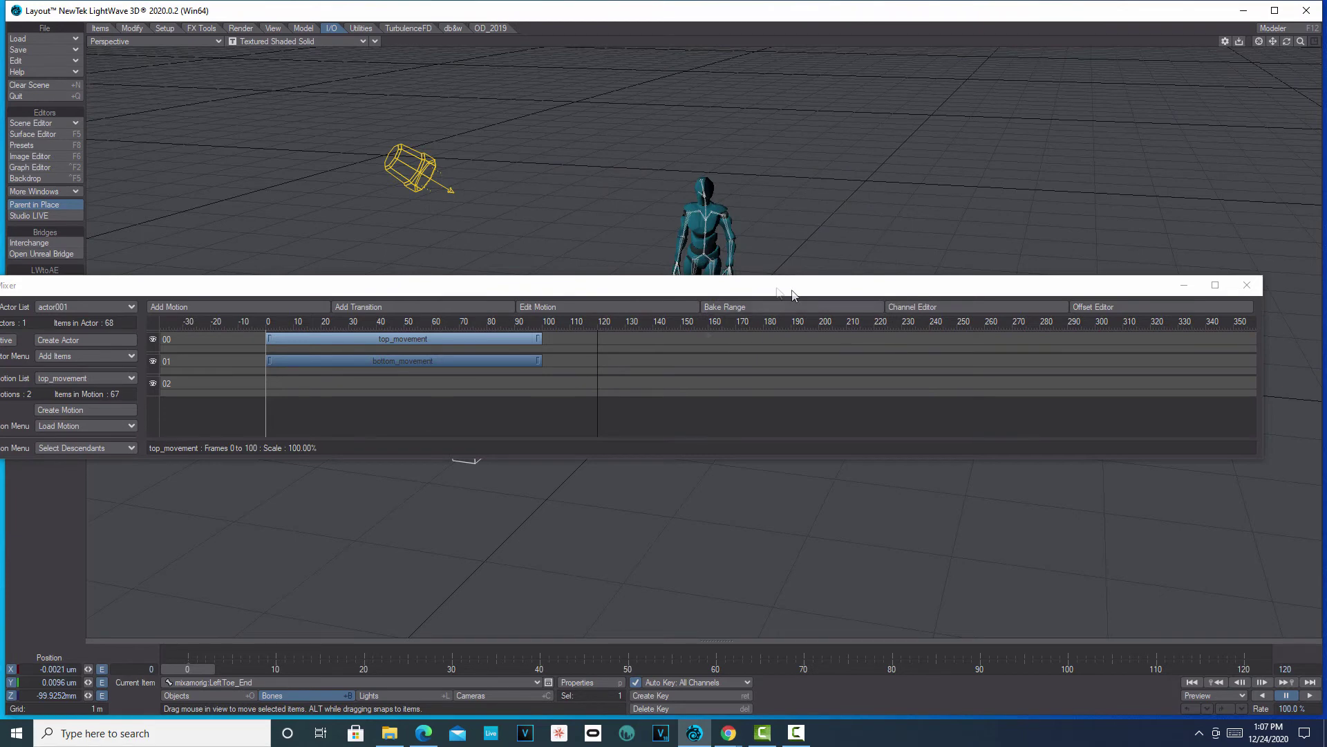
{"action": "left_click_drag", "start_coordinate": [758, 284], "coordinate": [730, 335]}
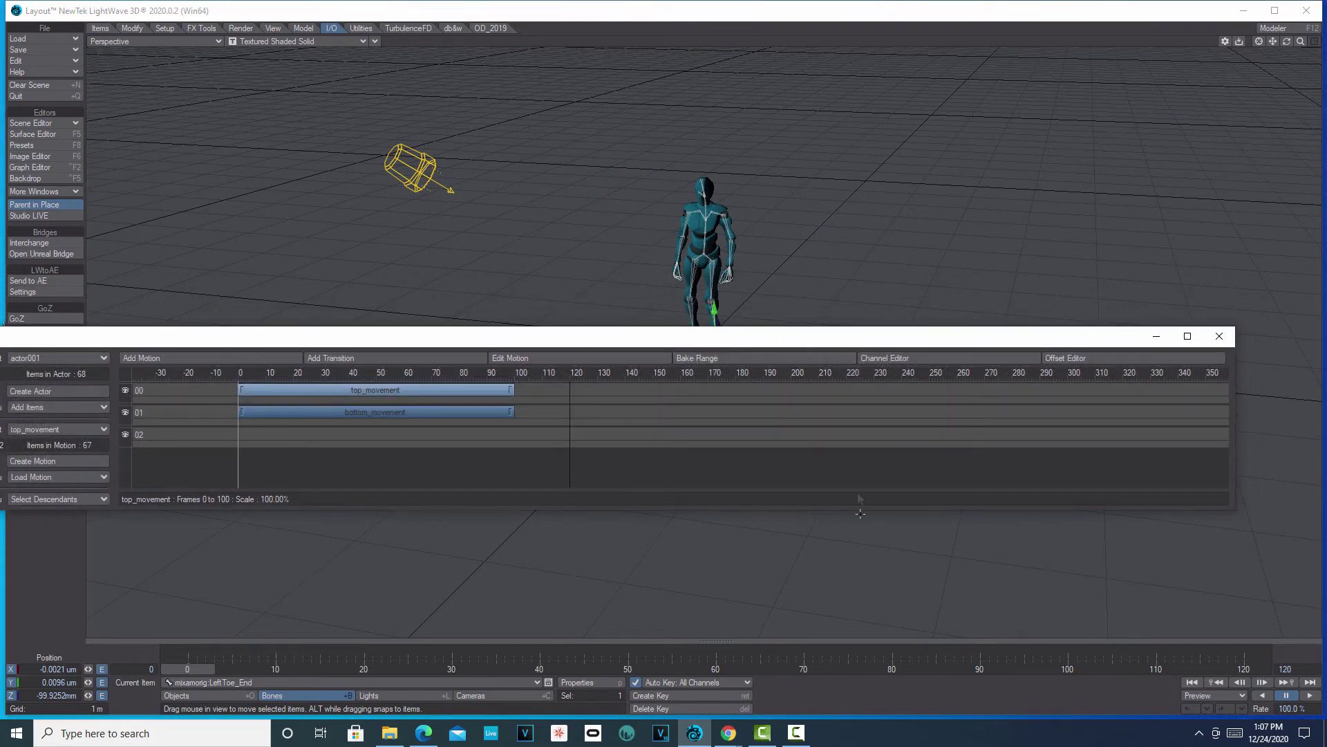
{"action": "left_click_drag", "start_coordinate": [897, 338], "coordinate": [887, 403]}
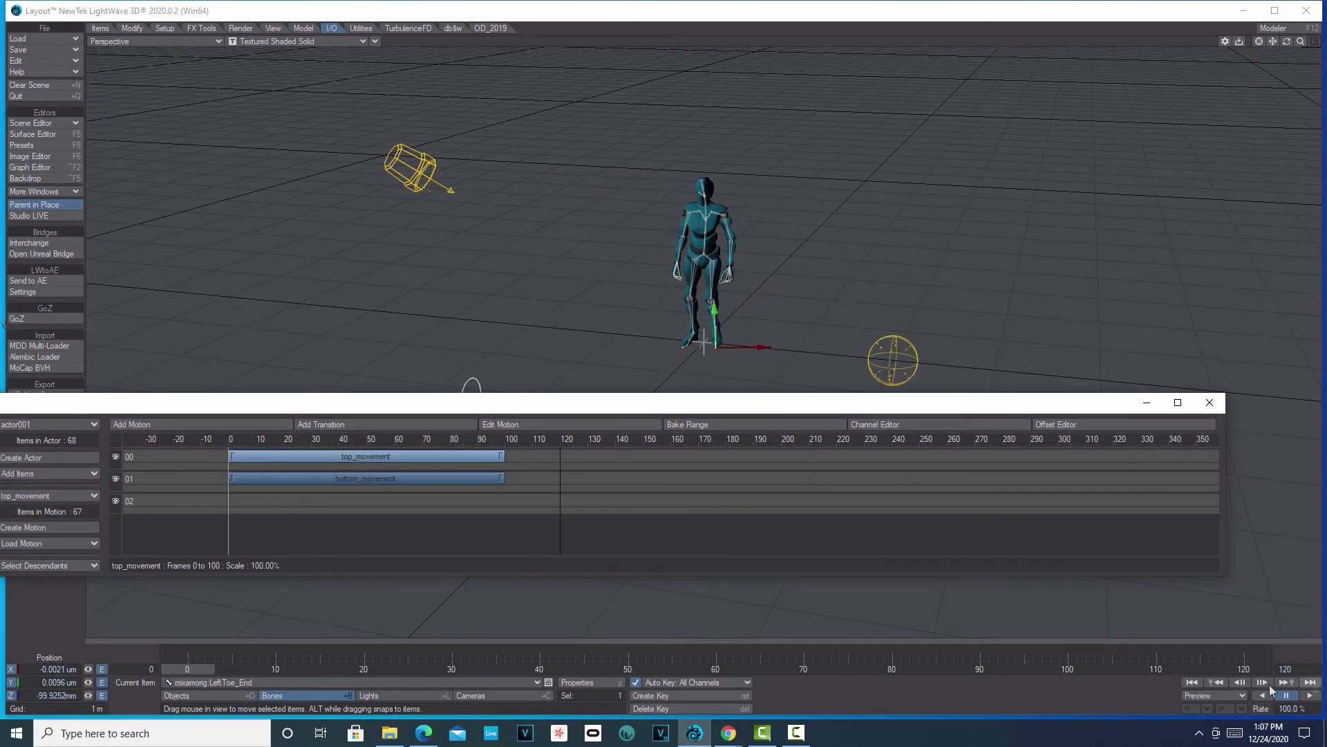
{"action": "left_click", "coordinate": [1195, 679]}
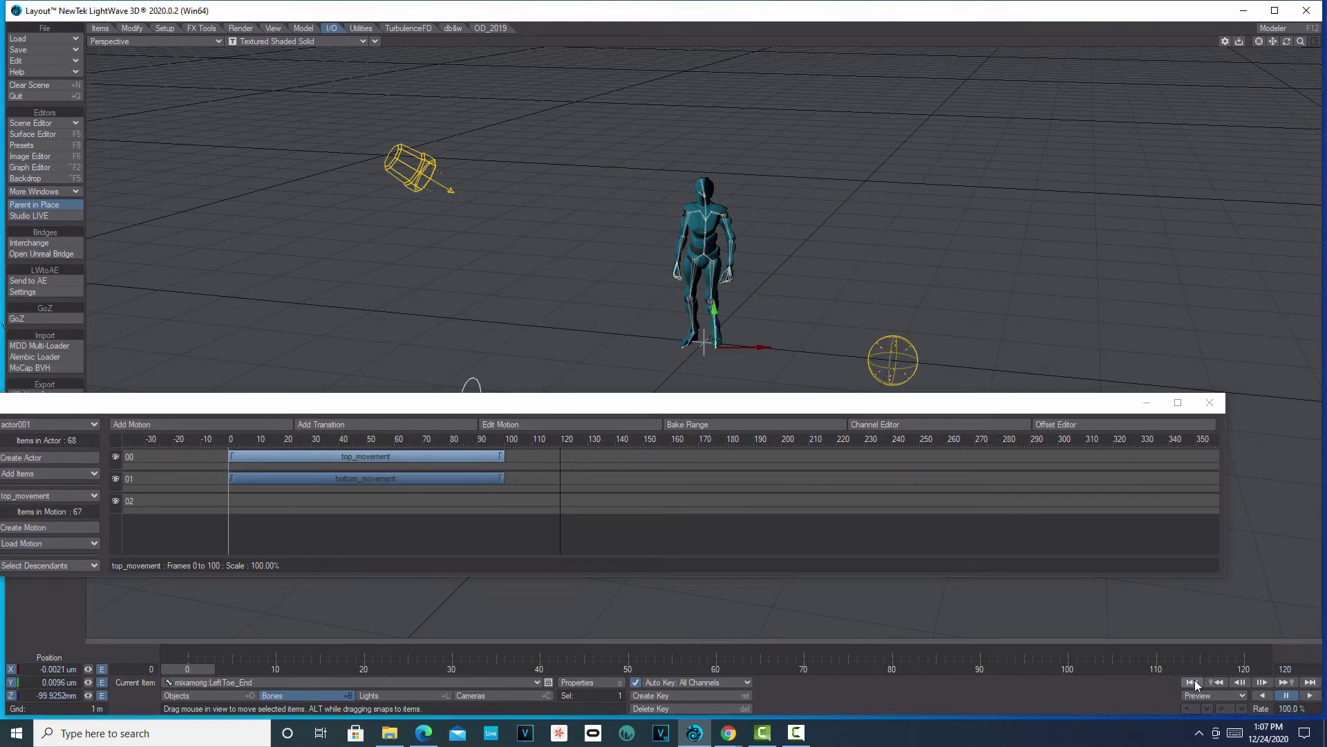
{"action": "left_click", "coordinate": [1311, 696]}
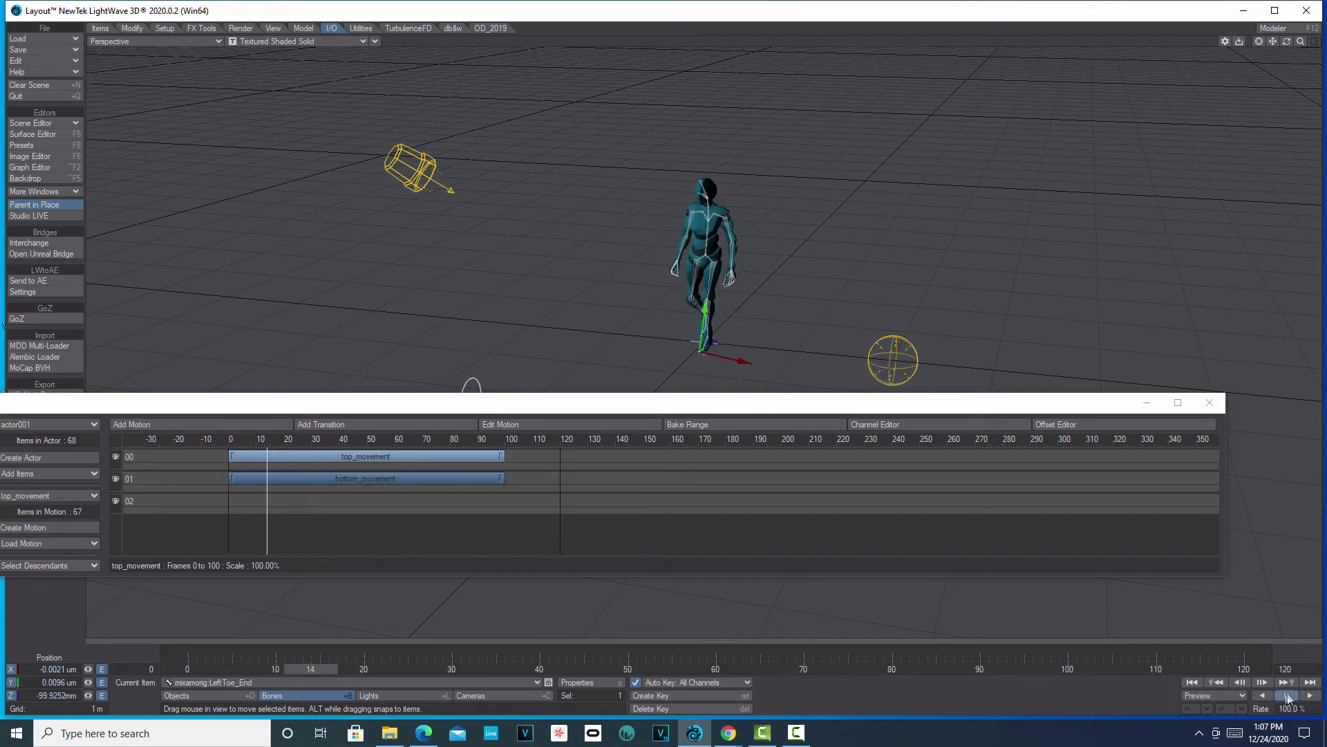
{"action": "left_click", "coordinate": [1288, 695]}
{"action": "left_click", "coordinate": [1191, 682]}
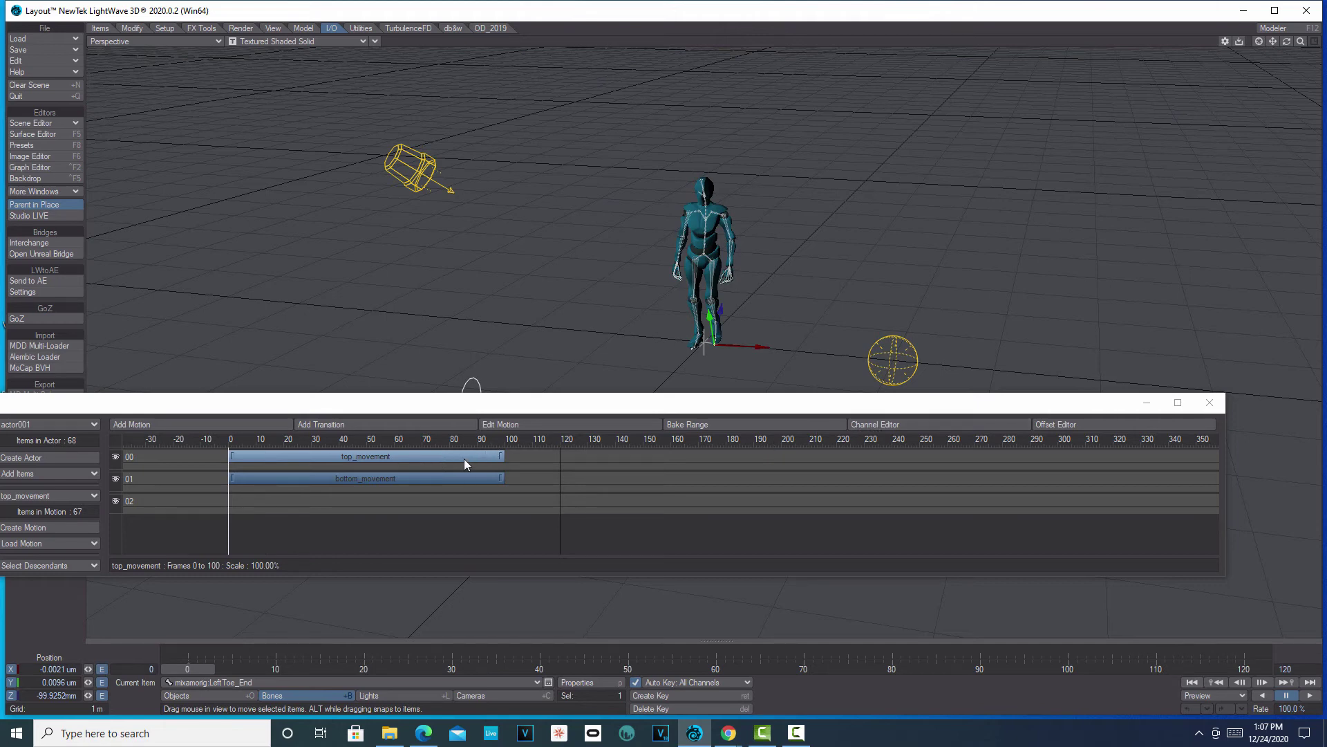
- In the mix's Channel Editor, check the right leg bones RightUpLeg through RightToe_End
{"action": "left_click", "coordinate": [948, 423]}
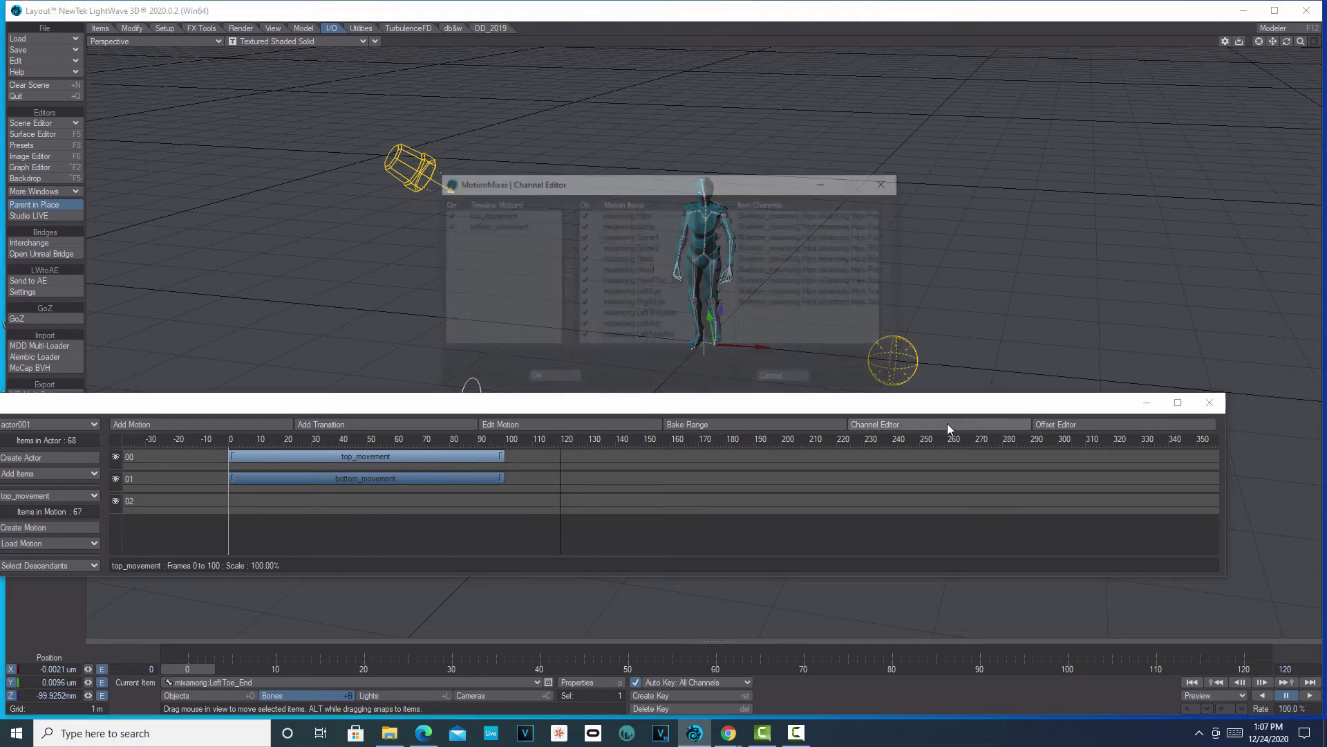
{"action": "left_click_drag", "start_coordinate": [705, 206], "coordinate": [705, 332]}
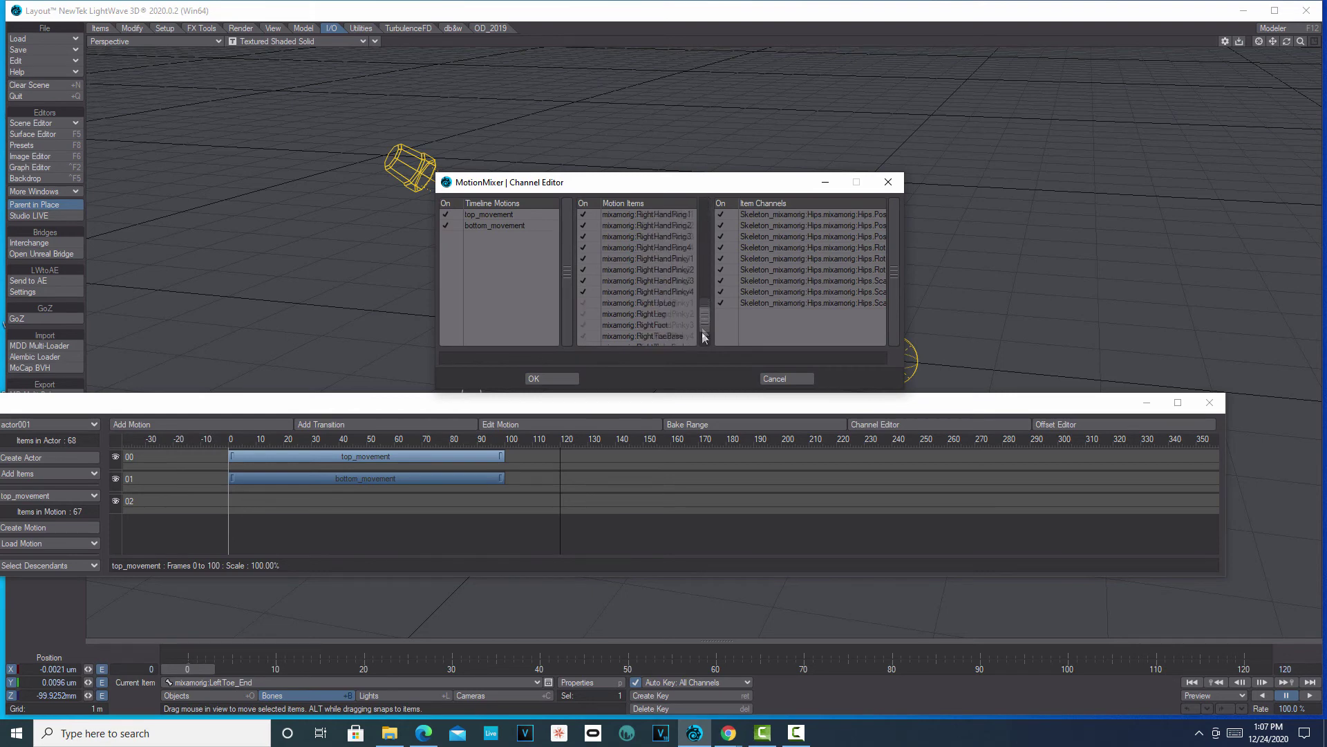
{"action": "left_click", "coordinate": [594, 236]}
{"action": "left_click", "coordinate": [592, 248]}
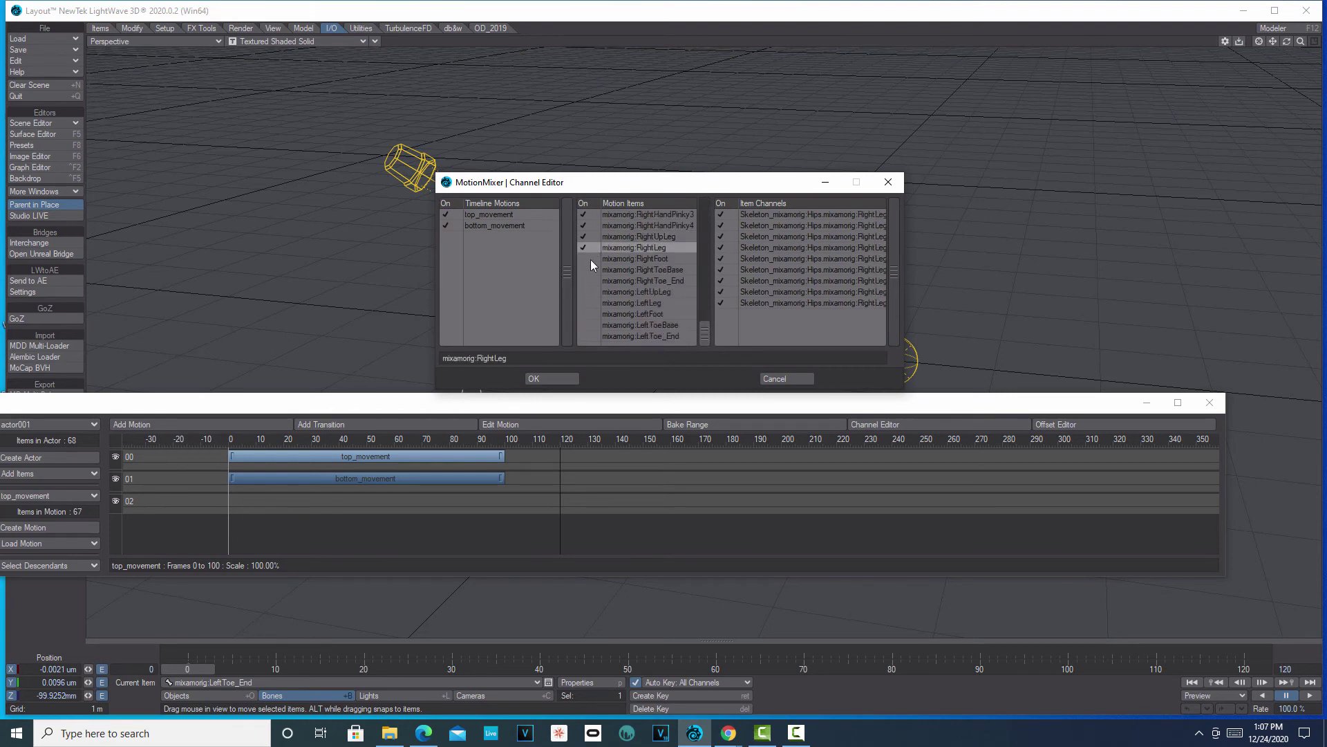
{"action": "left_click", "coordinate": [590, 258]}
{"action": "left_click", "coordinate": [590, 269]}
{"action": "left_click", "coordinate": [590, 281]}
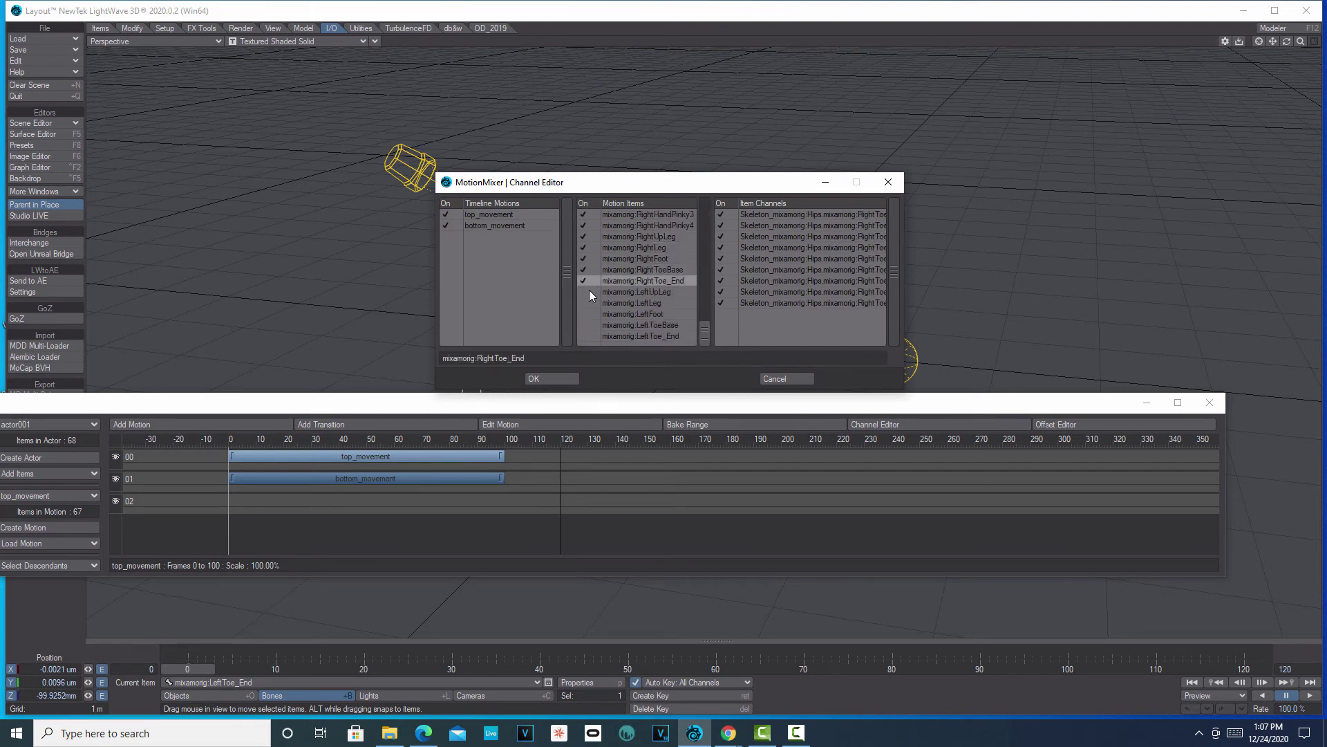
- Check the left leg bones LeftUpLeg through LeftToe_End and close the Channel Editor
{"action": "left_click", "coordinate": [589, 292]}
{"action": "left_click", "coordinate": [589, 302]}
{"action": "left_click", "coordinate": [591, 314]}
{"action": "left_click", "coordinate": [590, 325]}
{"action": "left_click", "coordinate": [591, 336]}
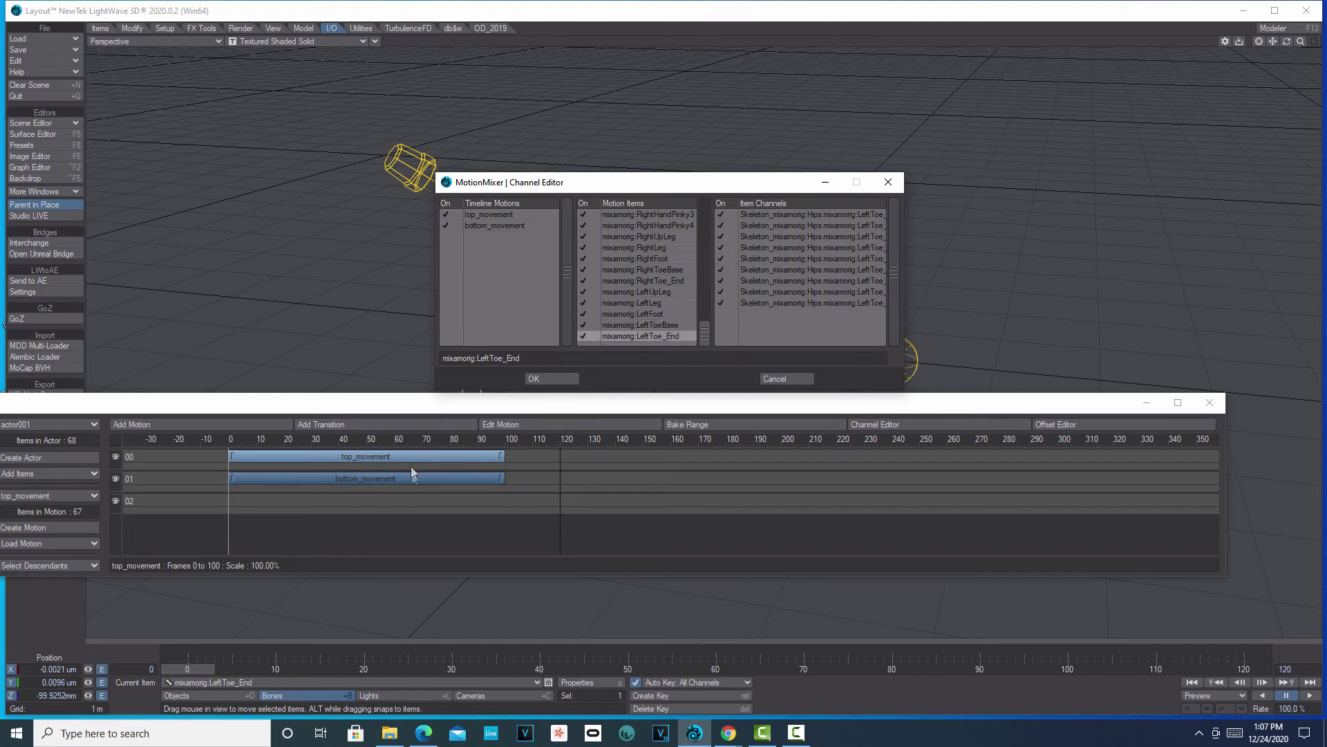
{"action": "left_click", "coordinate": [896, 184]}
- Replay the combined motion including the legs, then pause and return to frame 0
{"action": "left_click", "coordinate": [1311, 695]}
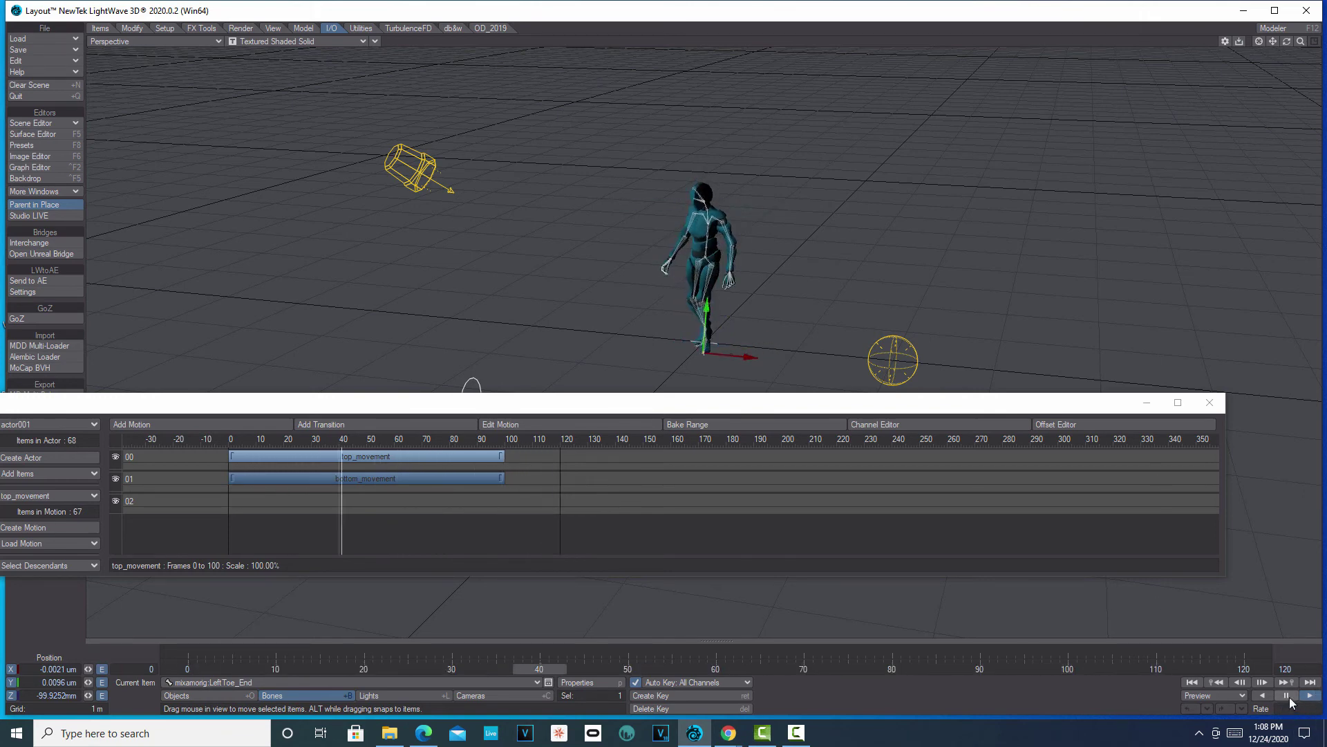
{"action": "left_click", "coordinate": [1287, 695]}
{"action": "left_click", "coordinate": [1197, 682]}
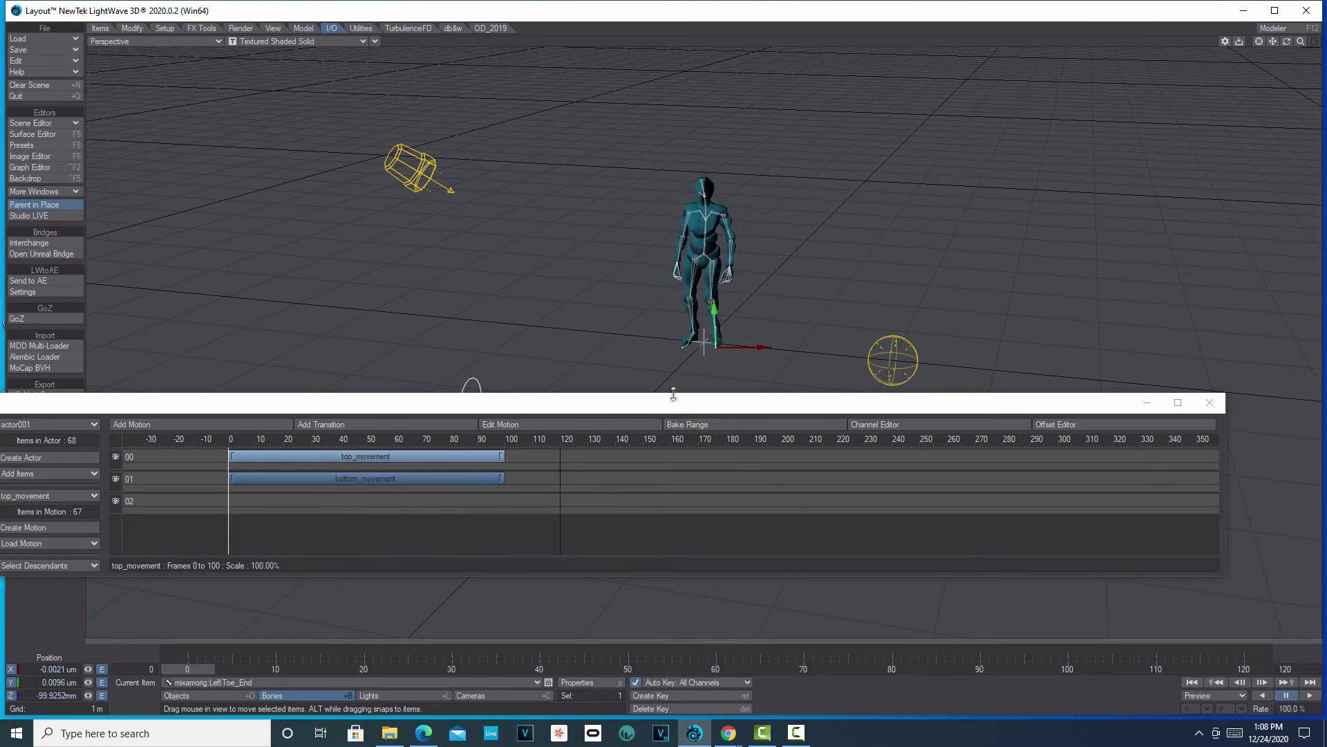
- Reposition the Motion Mixer and select the bottom_movement, then top_movement clips
{"action": "left_click_drag", "start_coordinate": [687, 404], "coordinate": [785, 439]}
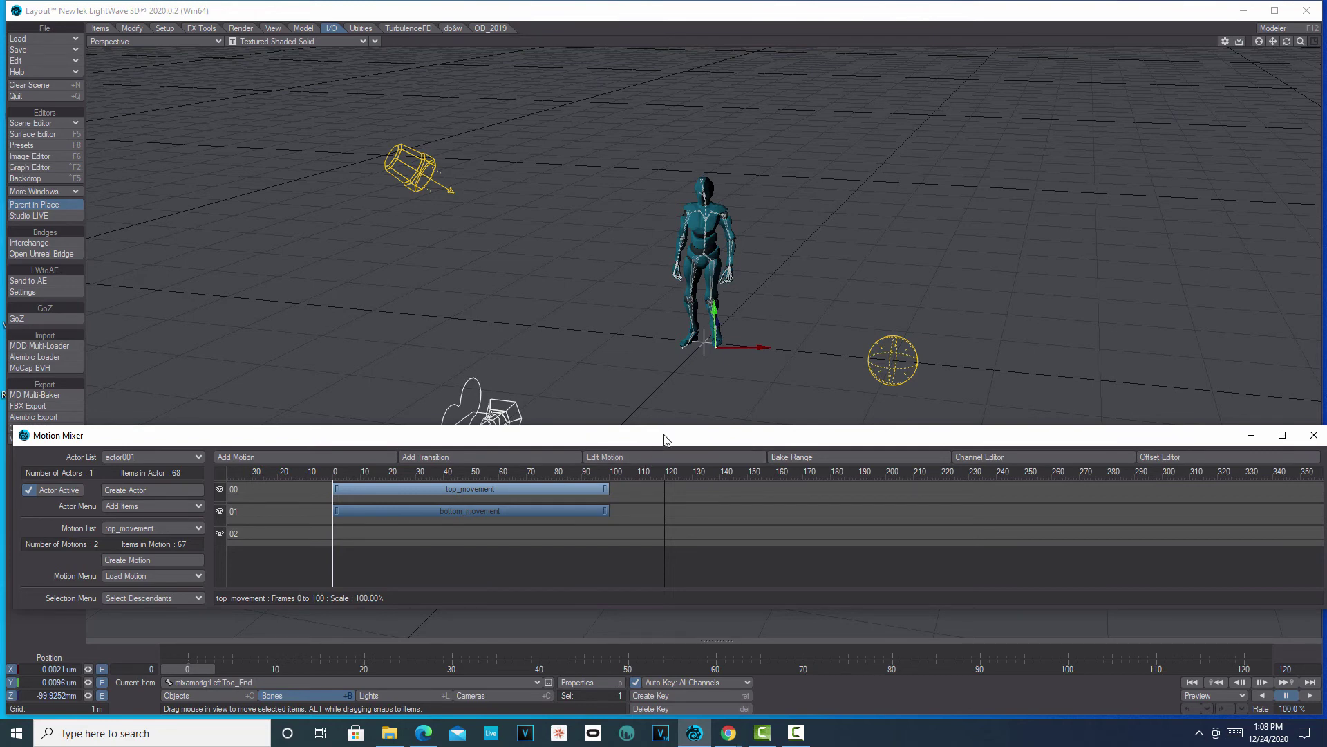
{"action": "left_click_drag", "start_coordinate": [663, 436], "coordinate": [662, 380]}
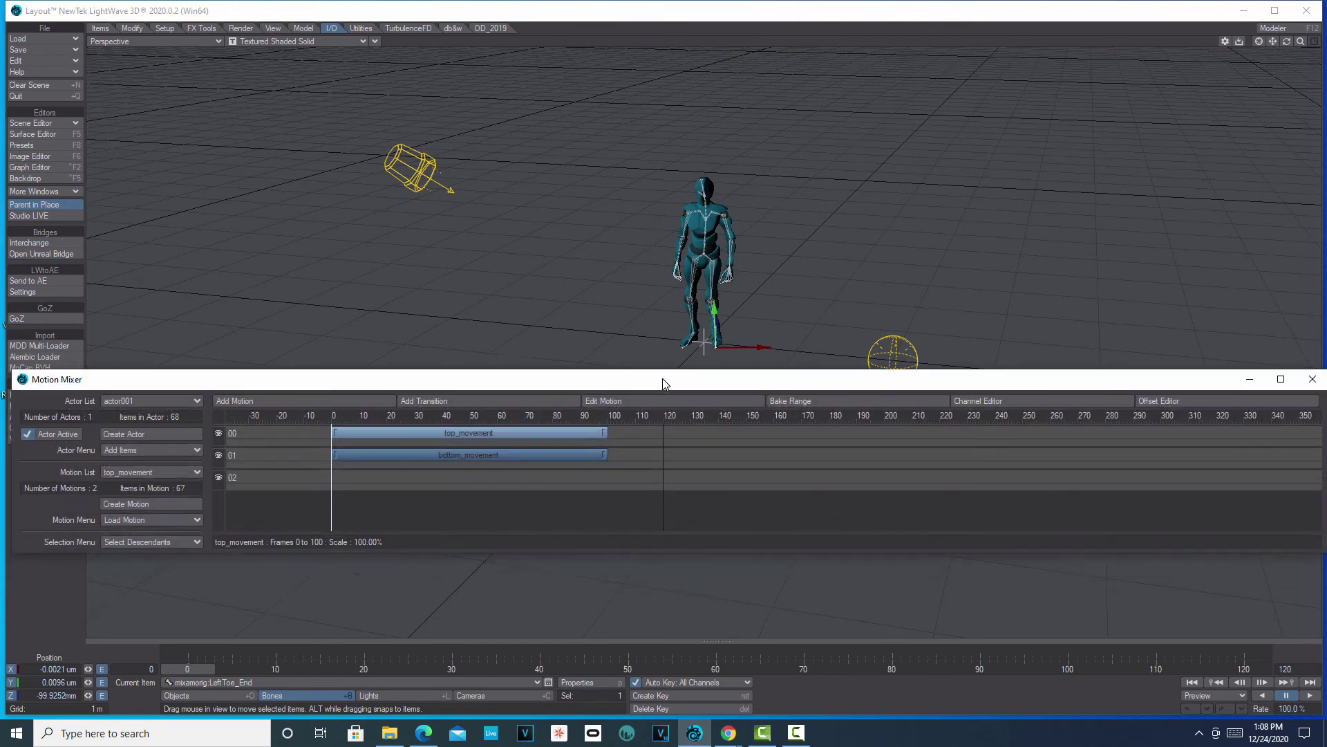
{"action": "left_click", "coordinate": [574, 454]}
{"action": "left_click", "coordinate": [574, 432]}
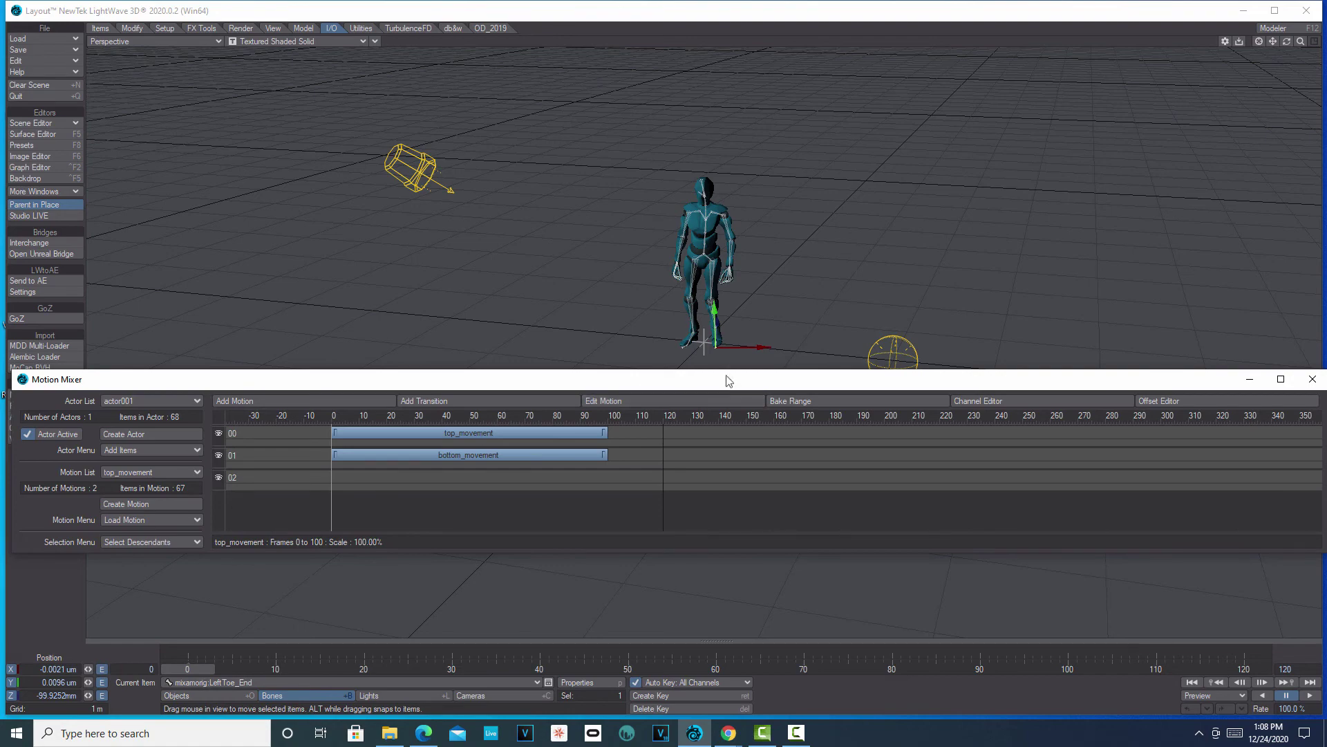
{"action": "left_click_drag", "start_coordinate": [752, 384], "coordinate": [699, 426]}
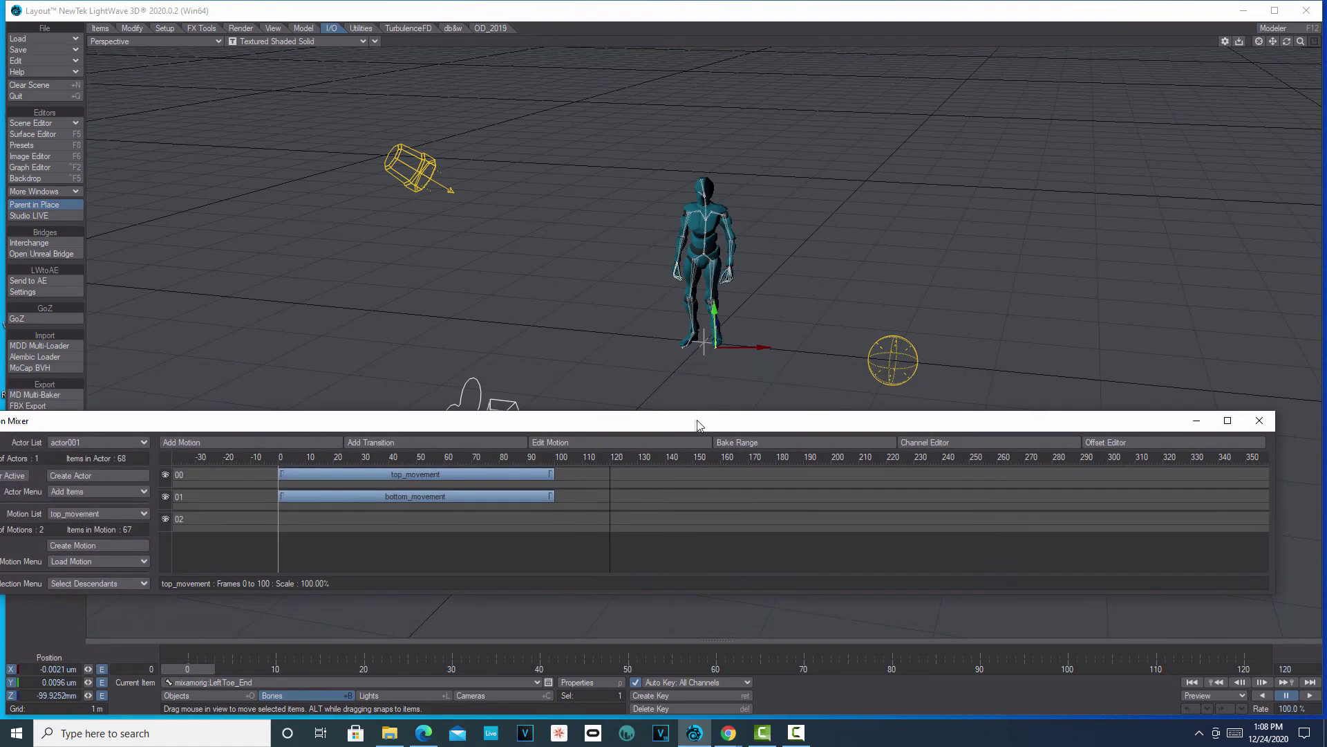
- Convert the mix with Edit Motion and make Skeleton_mixamorig:Hips the current object
{"action": "left_click", "coordinate": [652, 442]}
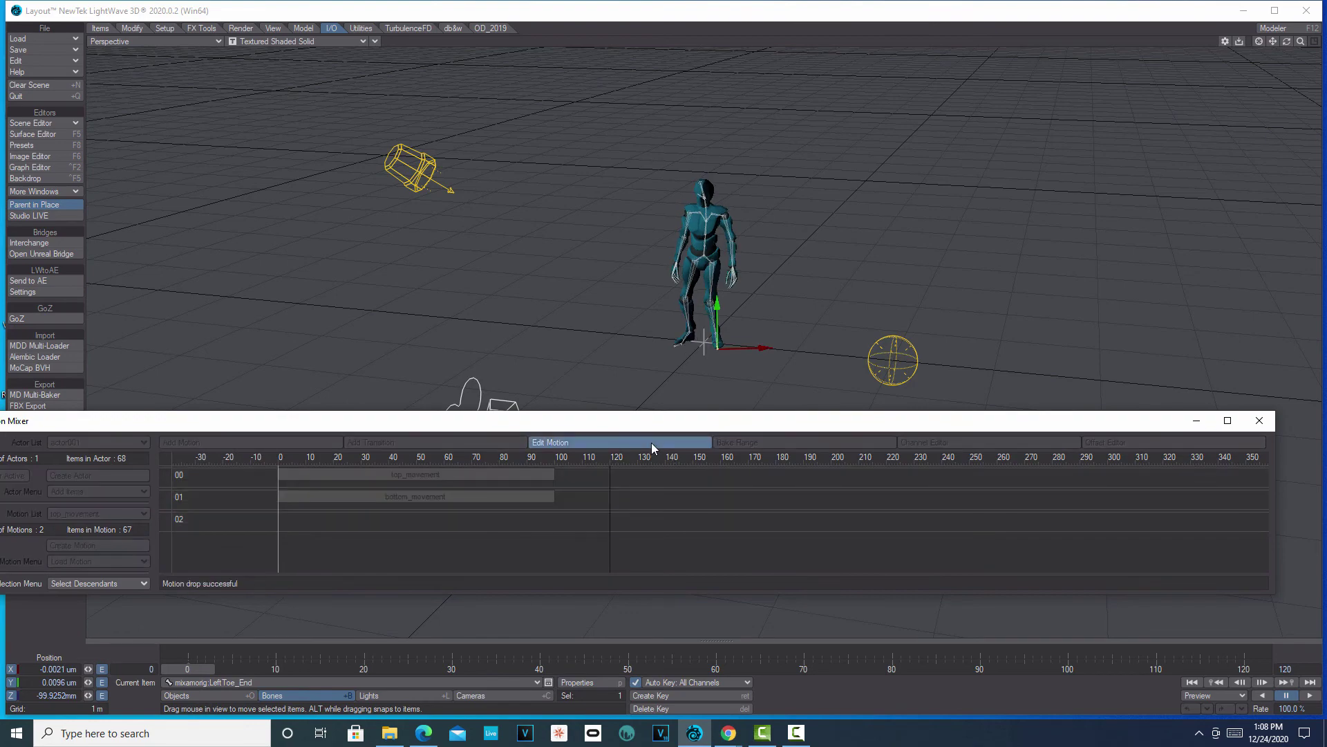
{"action": "mouse_move", "coordinate": [677, 421]}
{"action": "left_mouse_down"}
{"action": "mouse_move", "coordinate": [623, 321]}
{"action": "mouse_move", "coordinate": [520, 301]}
{"action": "mouse_move", "coordinate": [297, 410]}
{"action": "mouse_move", "coordinate": [697, 438]}
{"action": "left_mouse_up"}
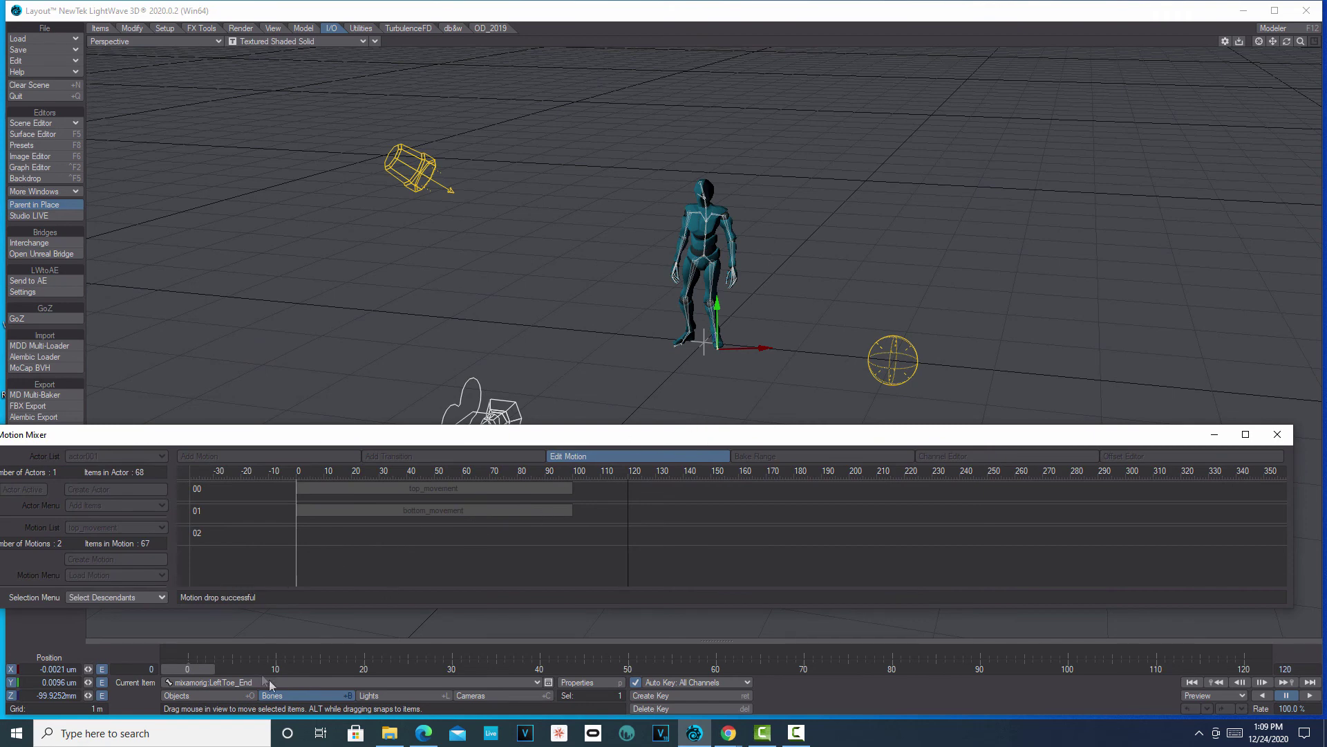
{"action": "left_click", "coordinate": [527, 683]}
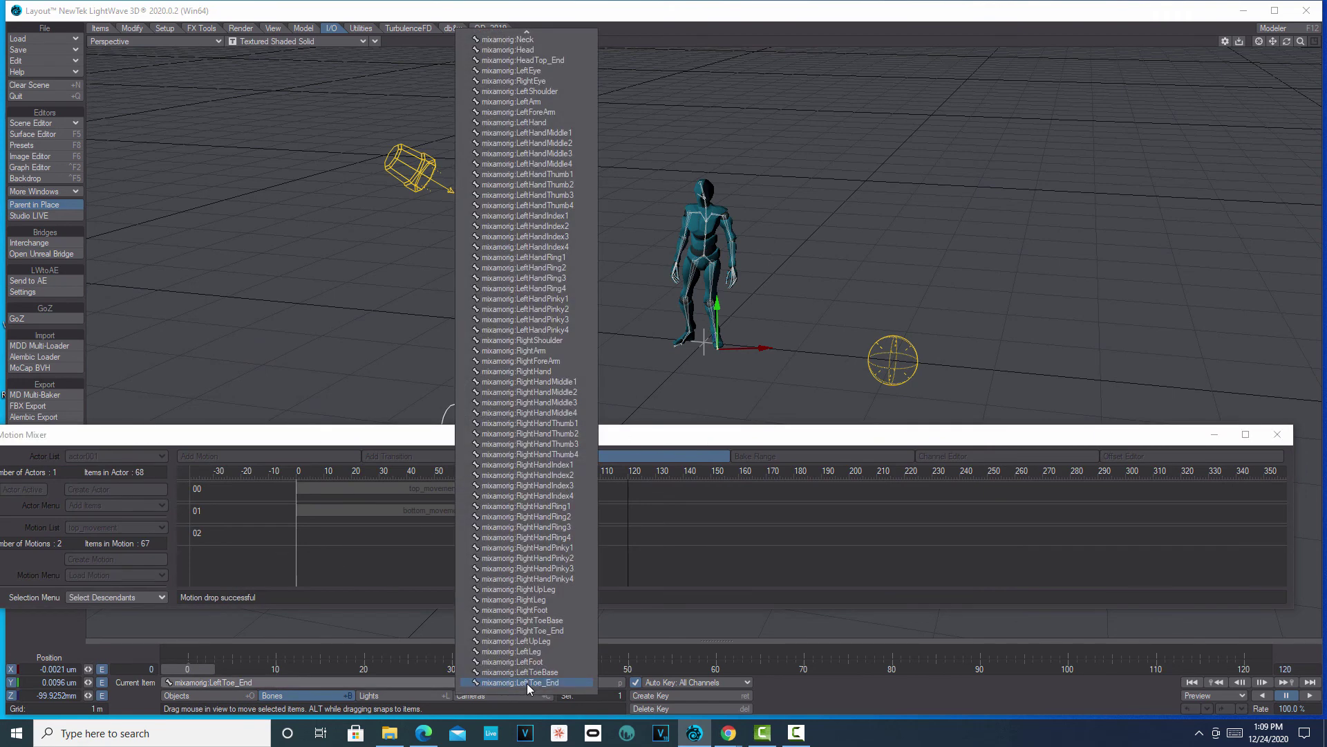
{"action": "left_click", "coordinate": [527, 683]}
{"action": "left_click", "coordinate": [217, 695]}
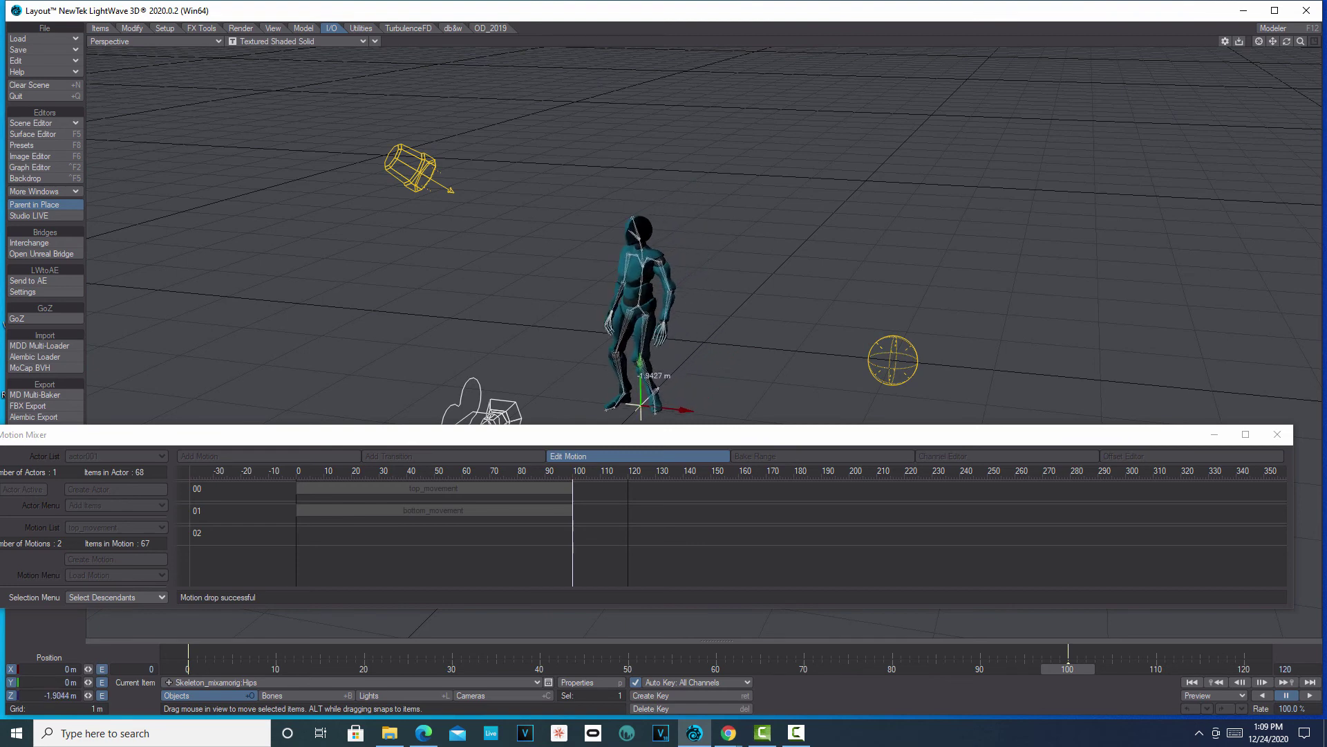
{"action": "left_click_drag", "start_coordinate": [710, 439], "coordinate": [650, 505]}
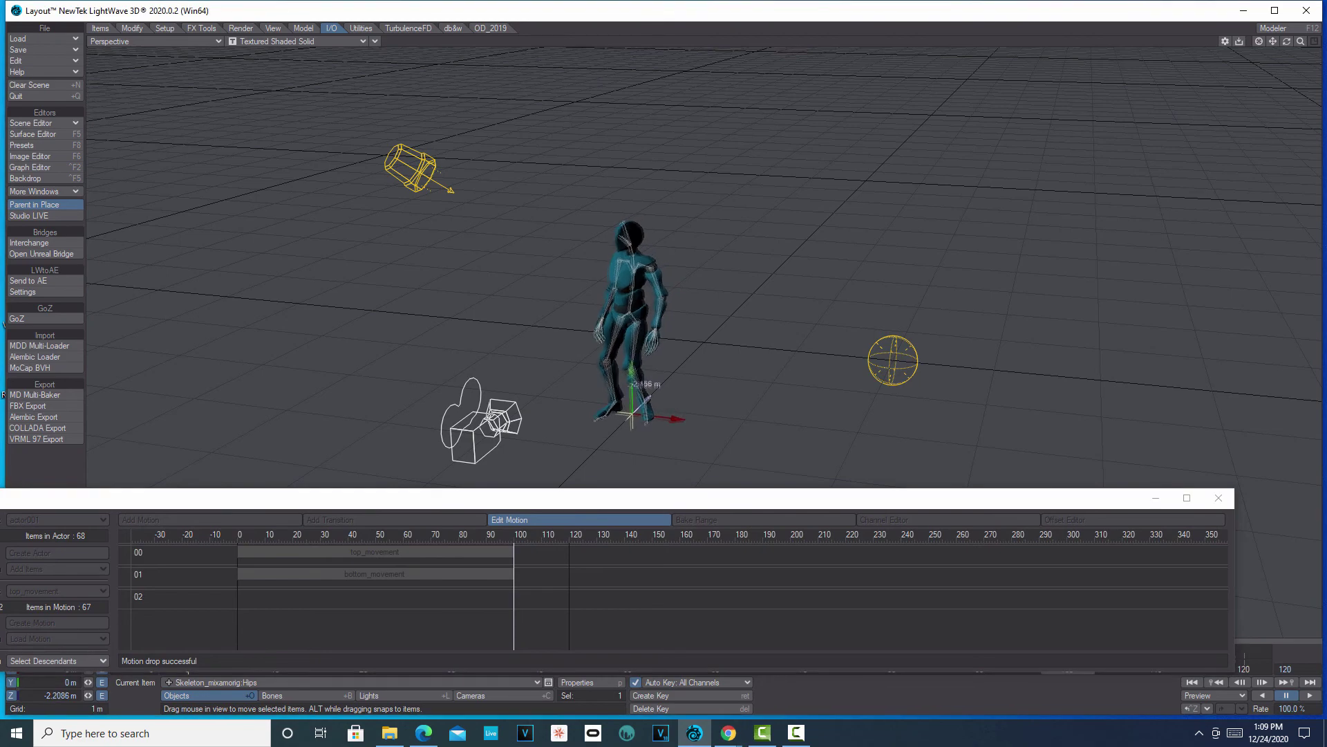
{"action": "left_click_drag", "start_coordinate": [860, 497], "coordinate": [911, 222]}
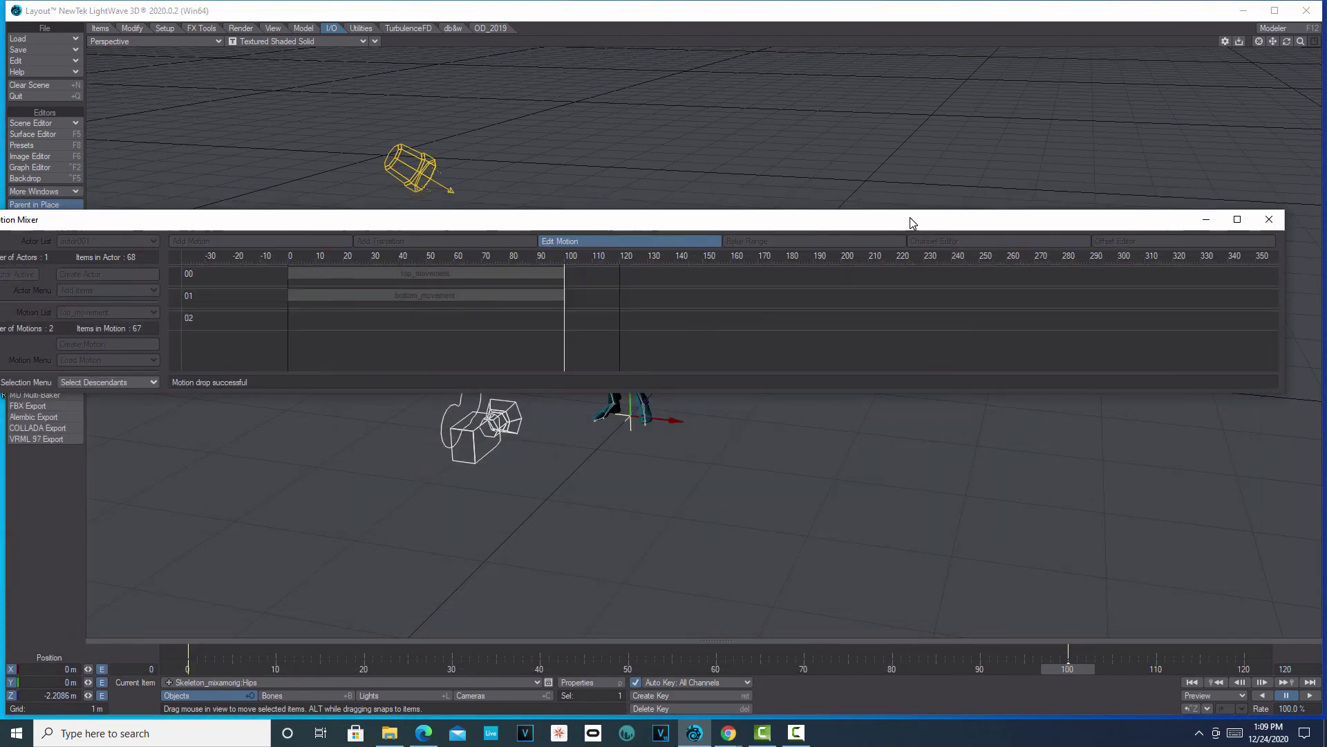
- Accept the edited motion into the mix with Restore Channels, then move and minimize the Motion Mixer
{"action": "left_click", "coordinate": [650, 243]}
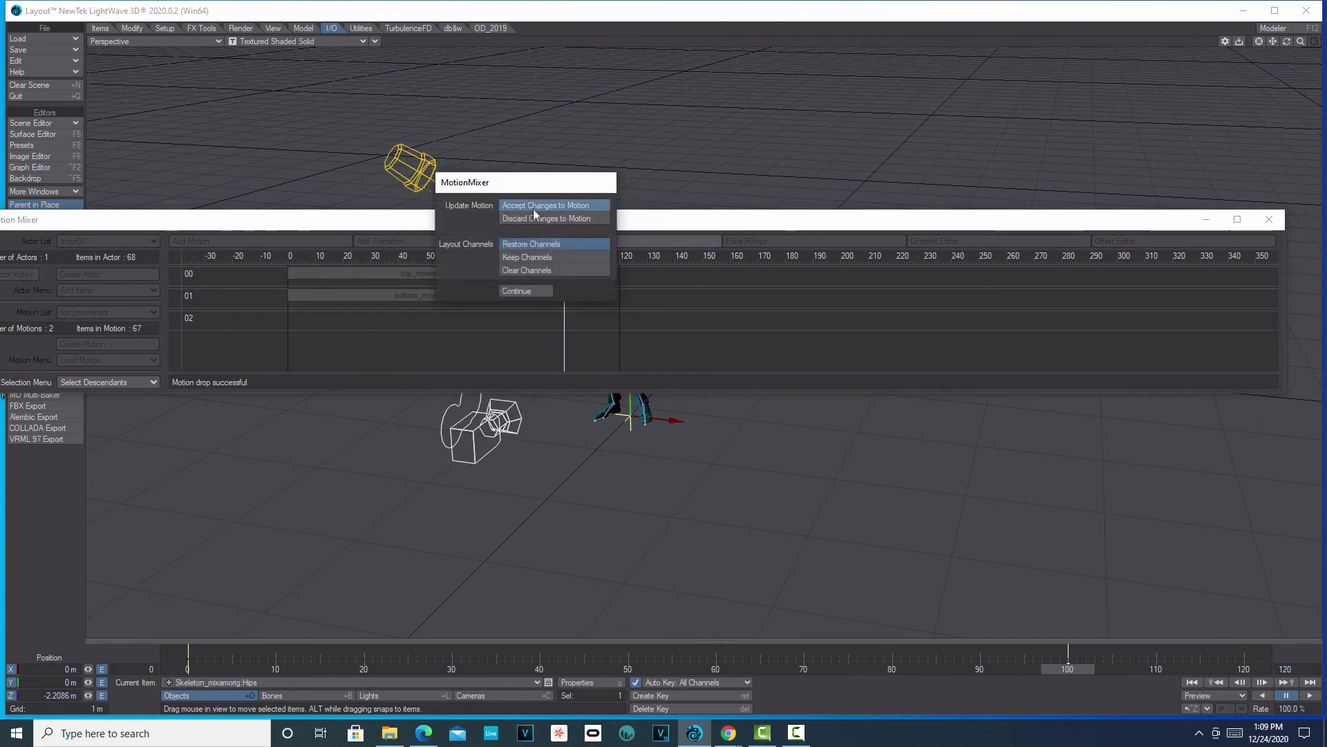
{"action": "left_click", "coordinate": [526, 291]}
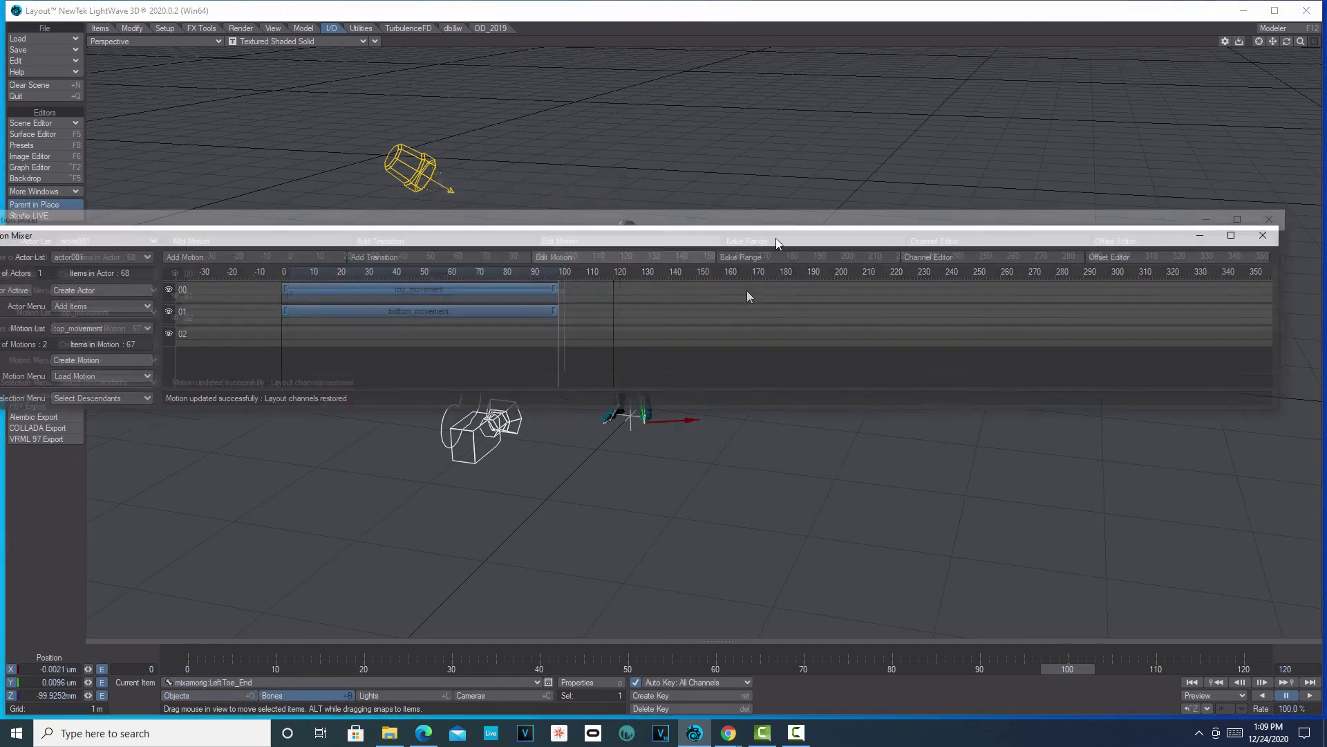
{"action": "left_click_drag", "start_coordinate": [777, 239], "coordinate": [514, 452]}
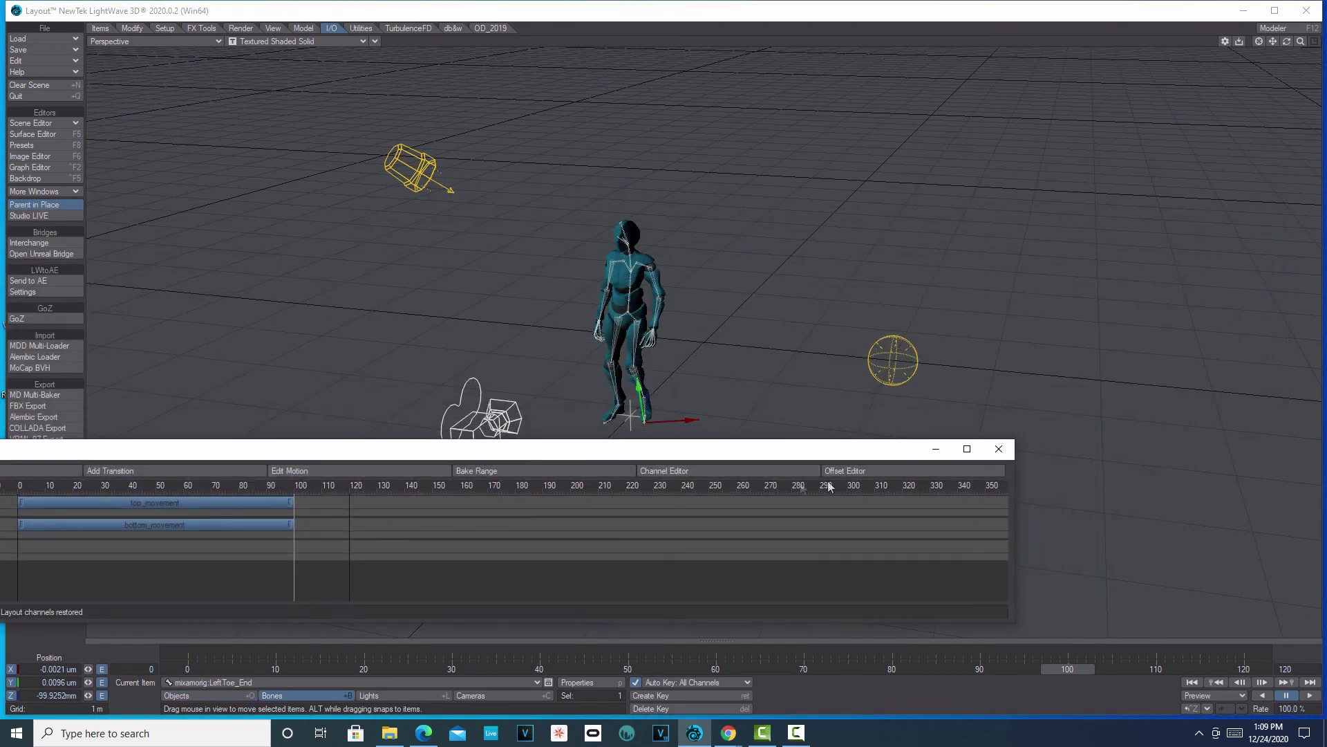
{"action": "left_click", "coordinate": [934, 450]}
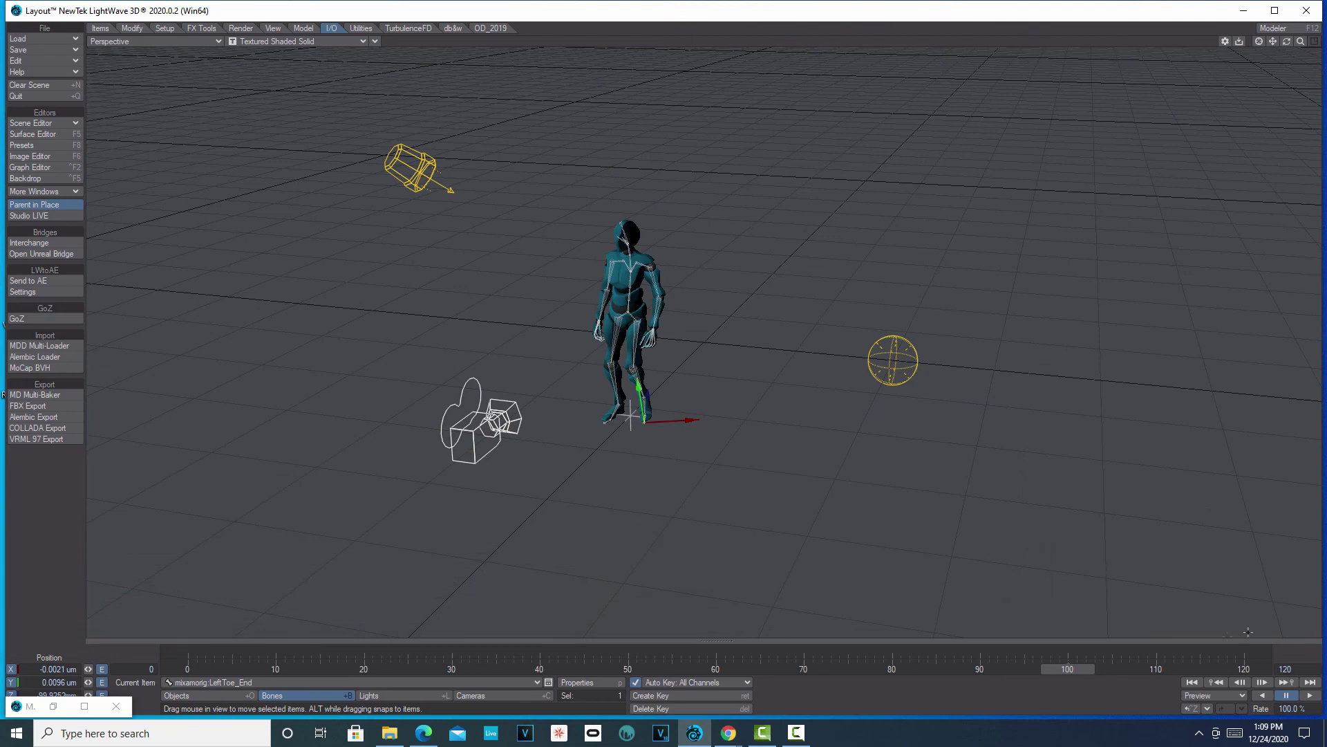
- Play the updated walk from frame 0 twice, then pause playback
{"action": "left_click", "coordinate": [1199, 683]}
{"action": "left_click", "coordinate": [1316, 697]}
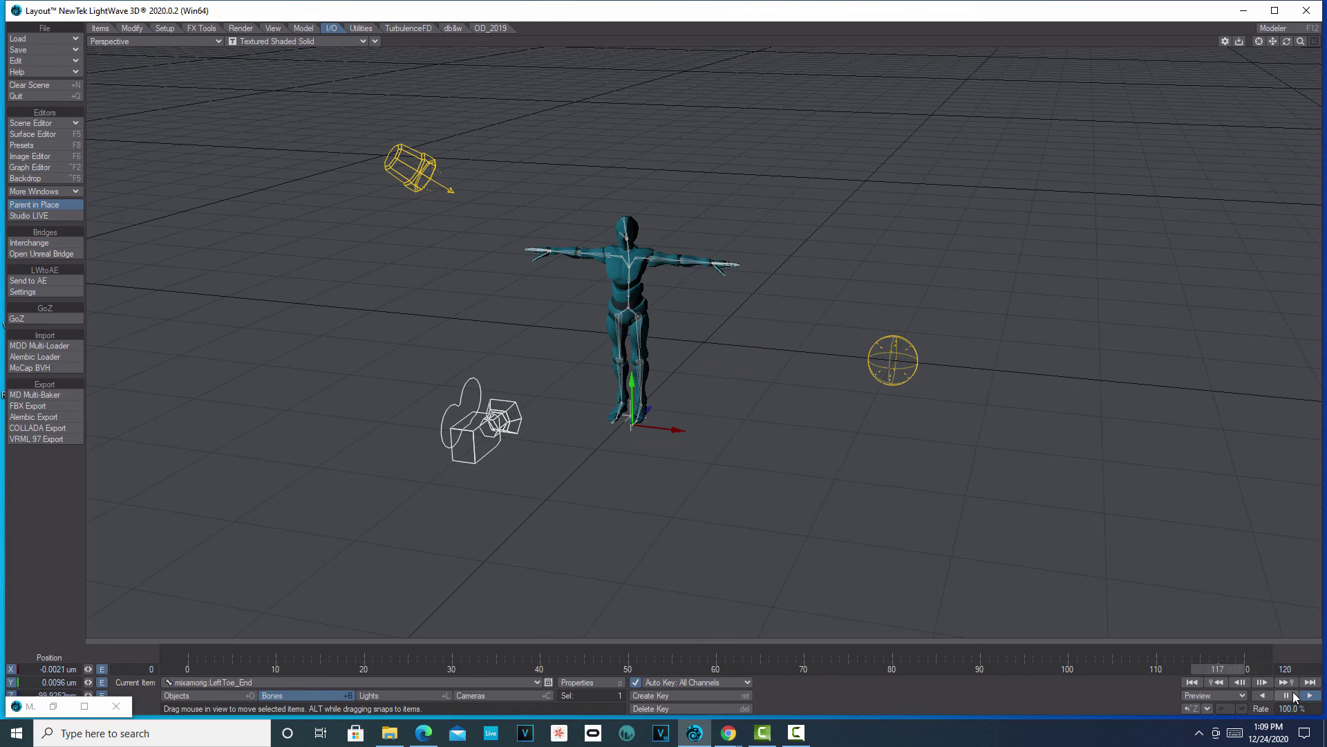
{"action": "left_click", "coordinate": [1193, 682]}
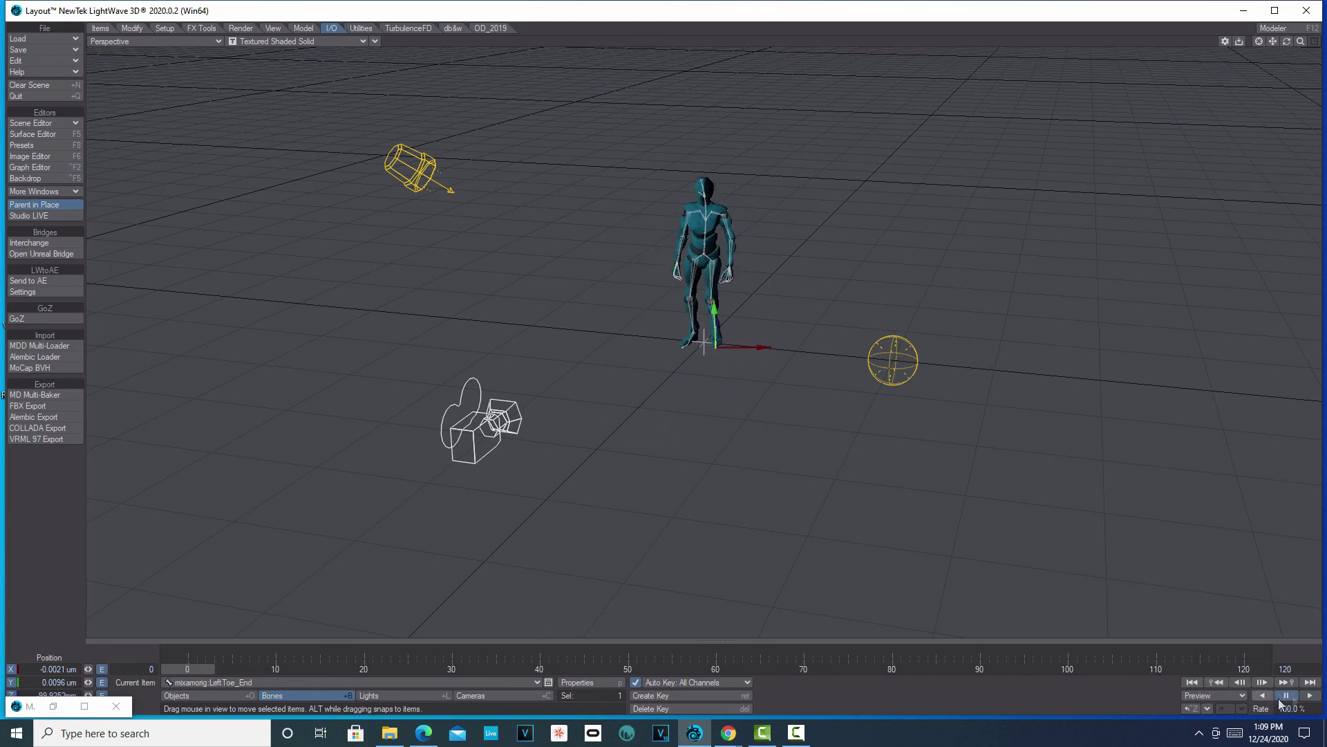
{"action": "left_click", "coordinate": [1311, 696]}
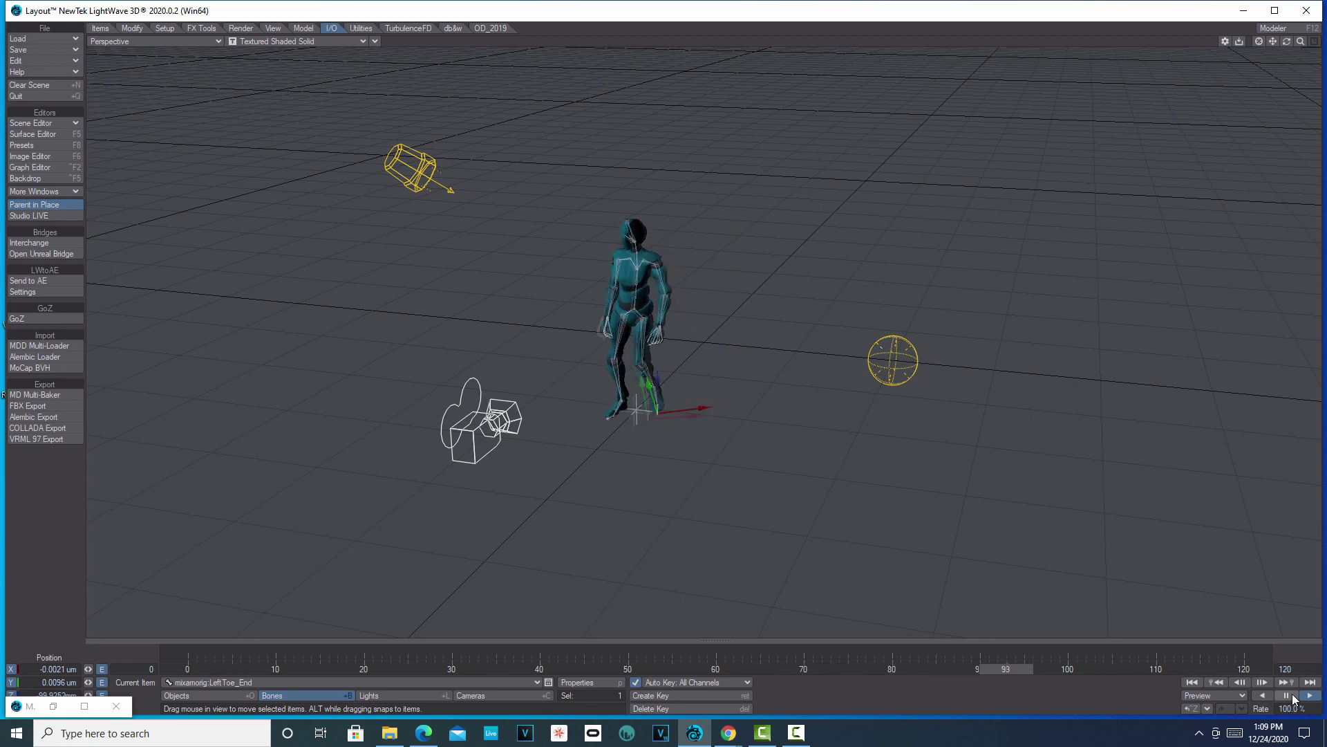
{"action": "left_click", "coordinate": [1287, 697]}
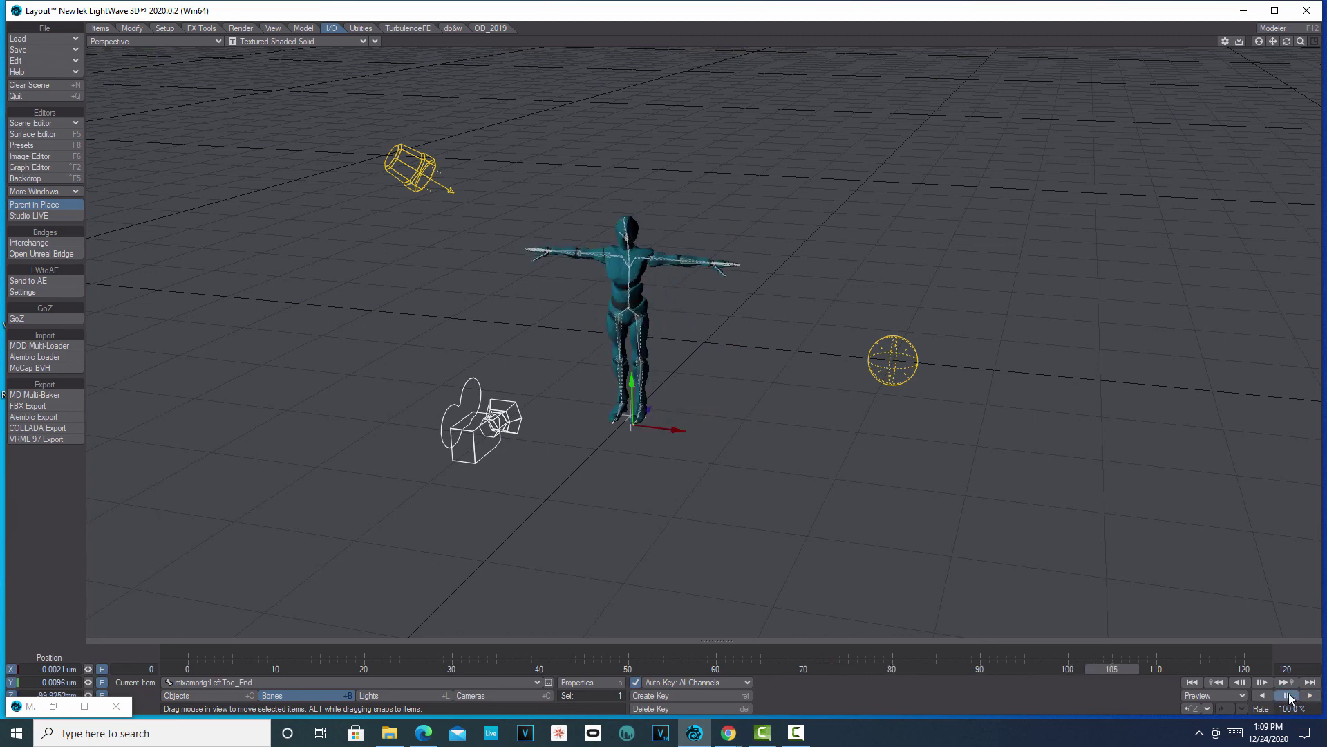